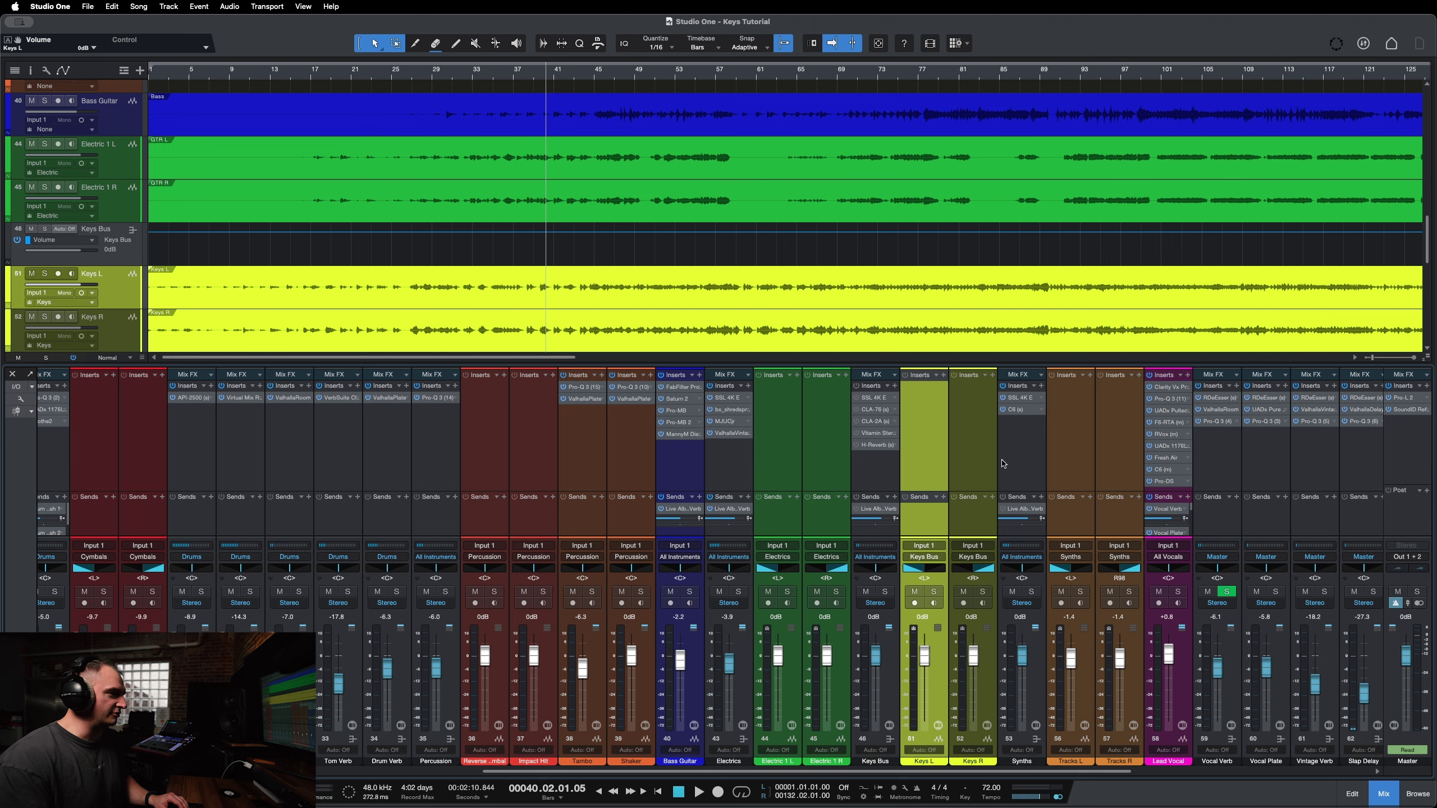
# Step: Solo the Keys L and Keys R tracks, play them from bar 40, and clear the solo
pyautogui.click(1005, 456)
pyautogui.click(913, 438)
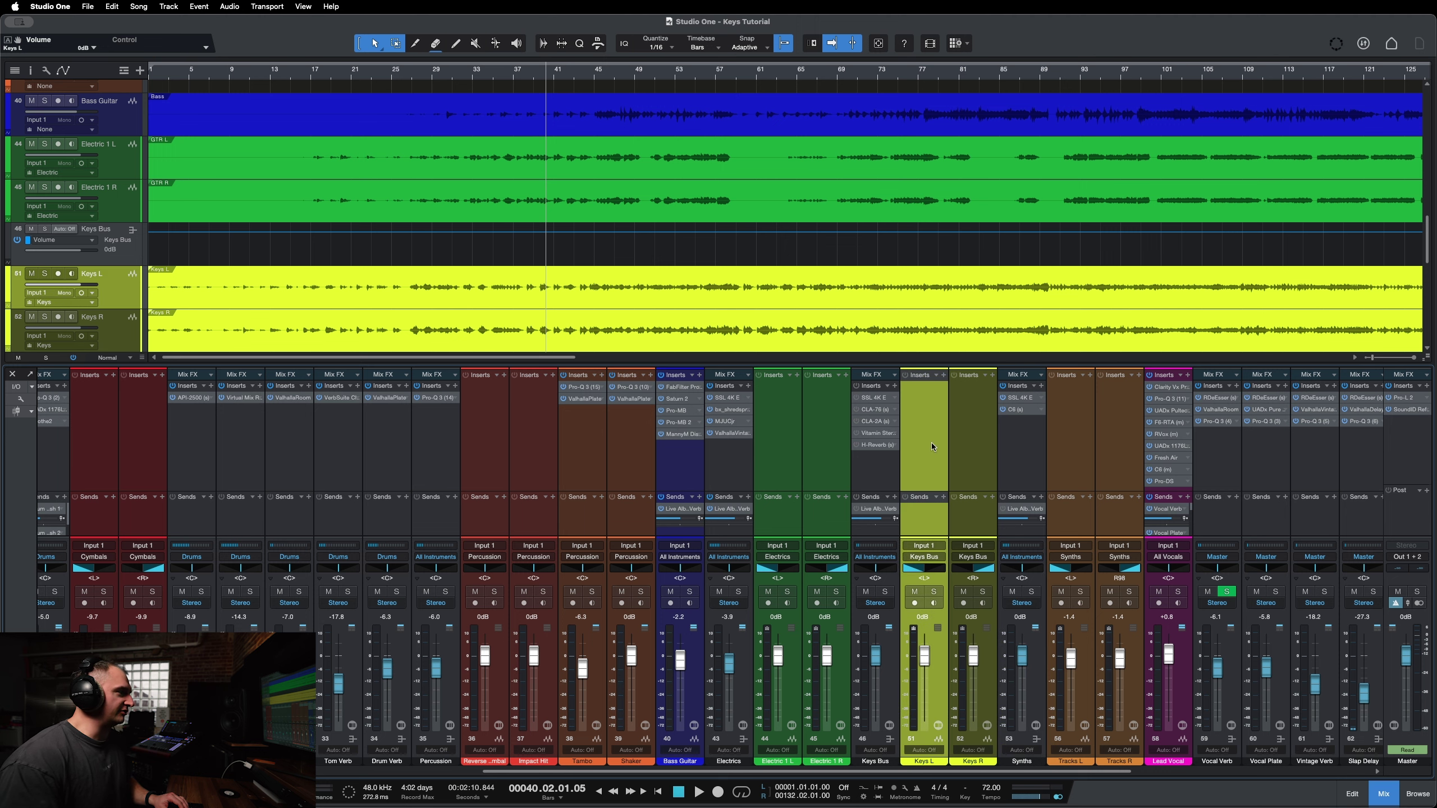
pyautogui.click(935, 592)
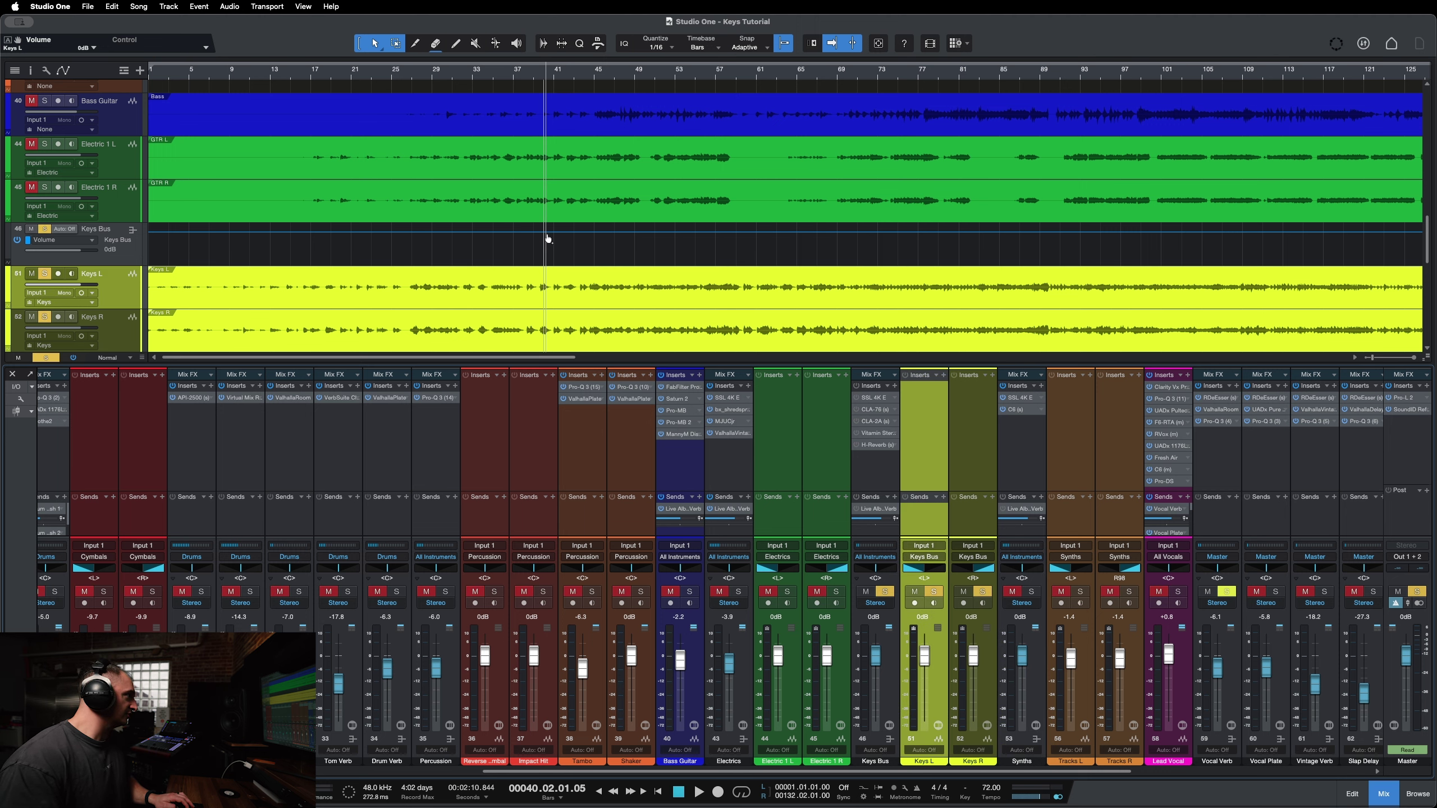
pyautogui.press('space')
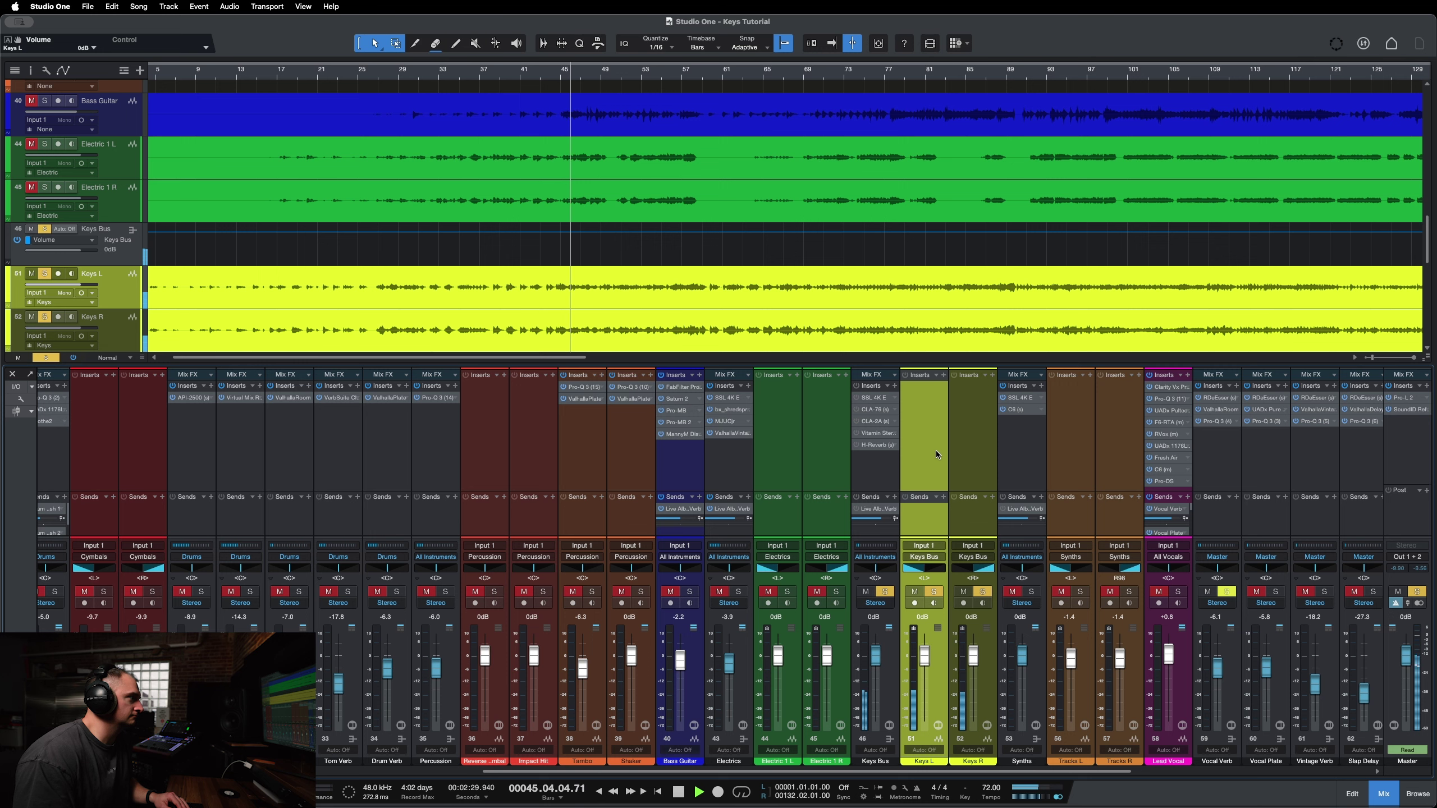
pyautogui.press('space')
pyautogui.press('s')
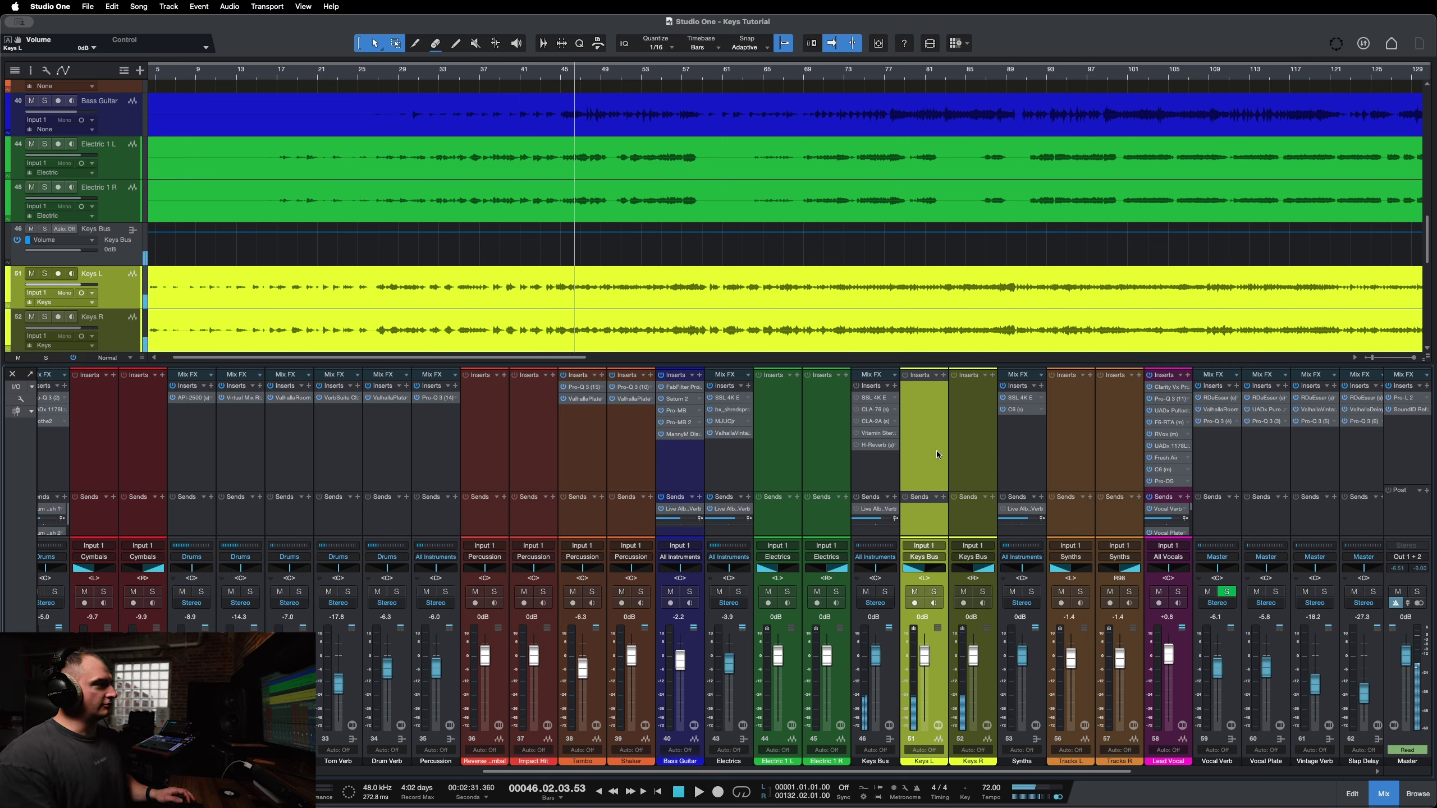
# Step: Play the full mix from bar 39 to hear the unprocessed keys in context
pyautogui.click(506, 73)
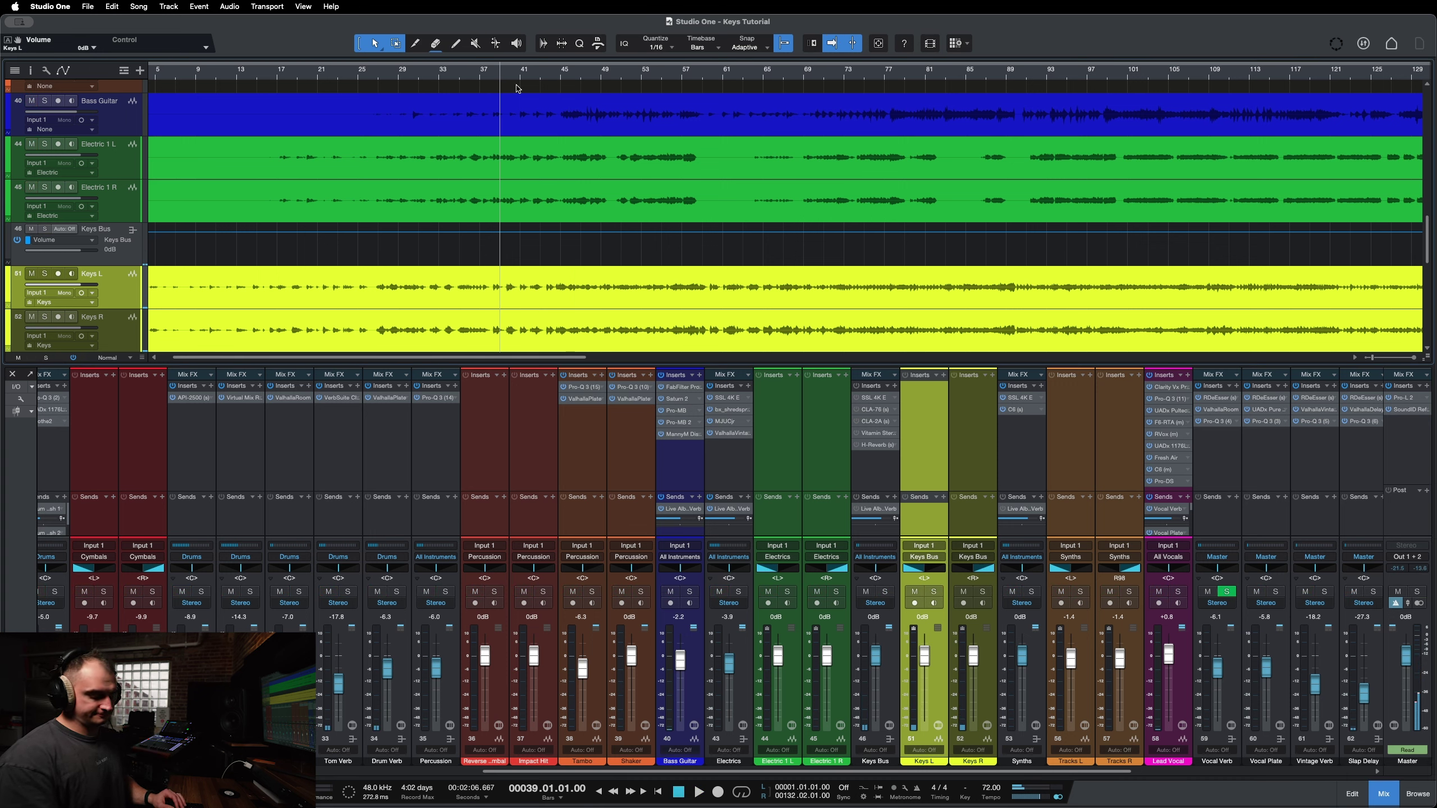
pyautogui.press('space')
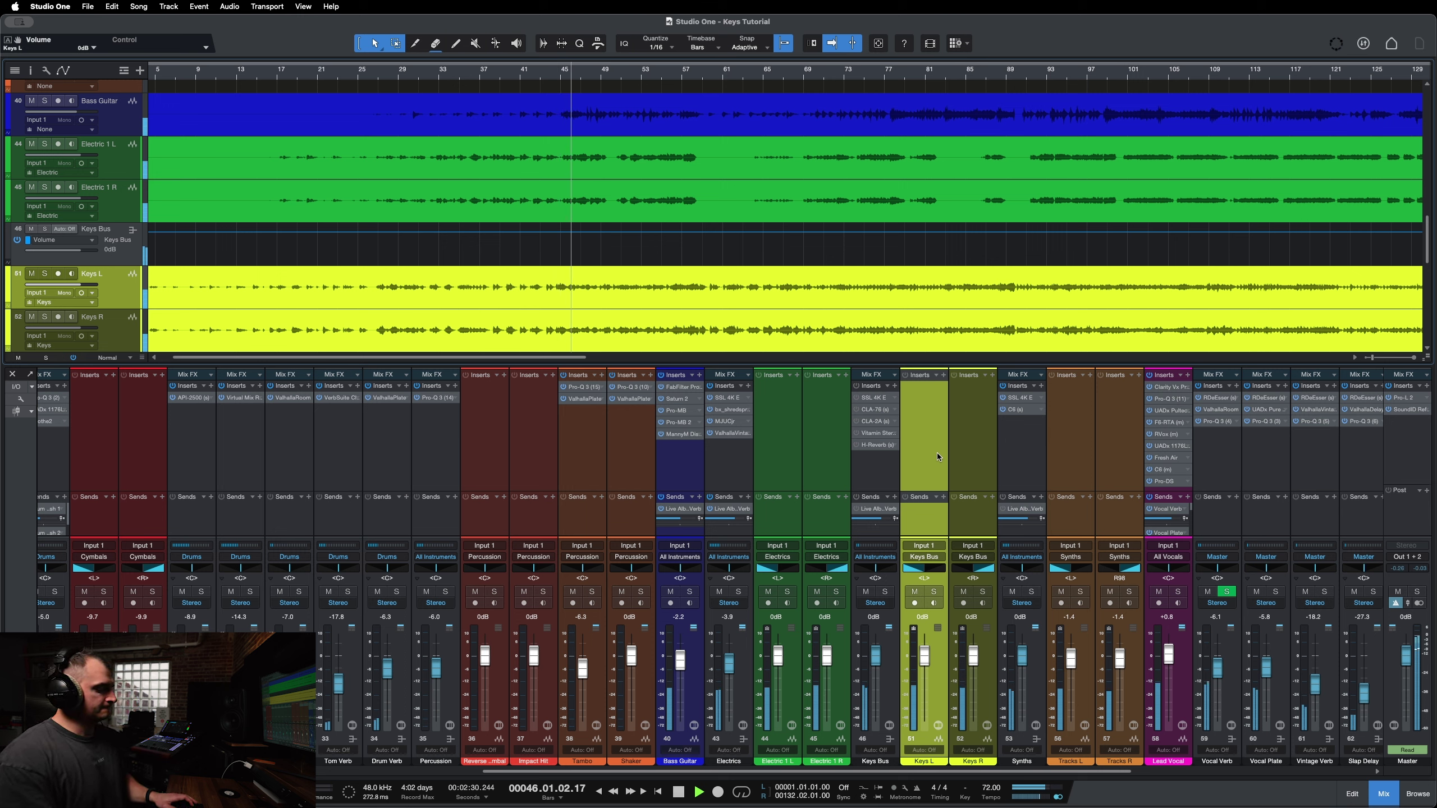
pyautogui.press('space')
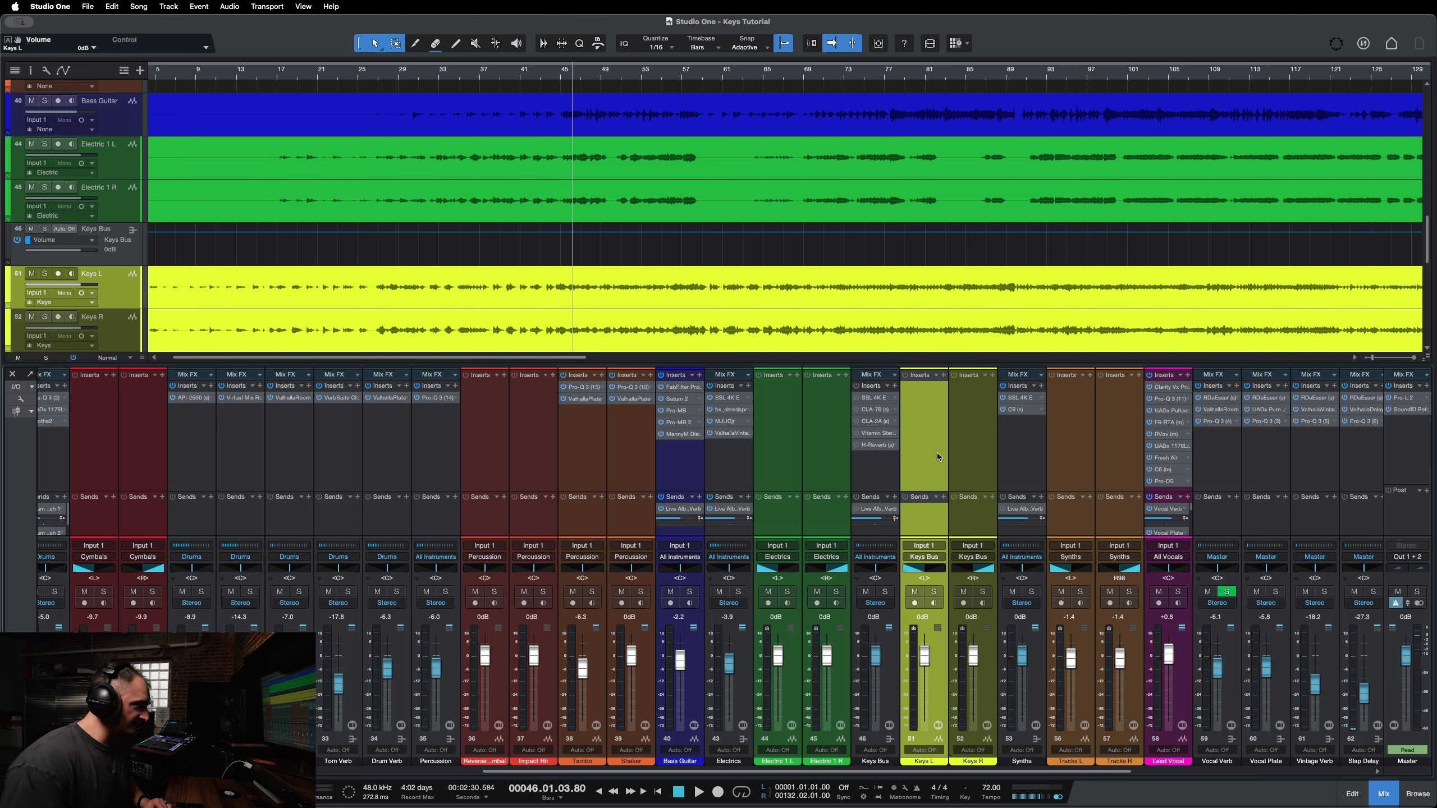
# Step: Open the SSL 4K E channel strip on the Keys Bus and switch it on
pyautogui.click(875, 478)
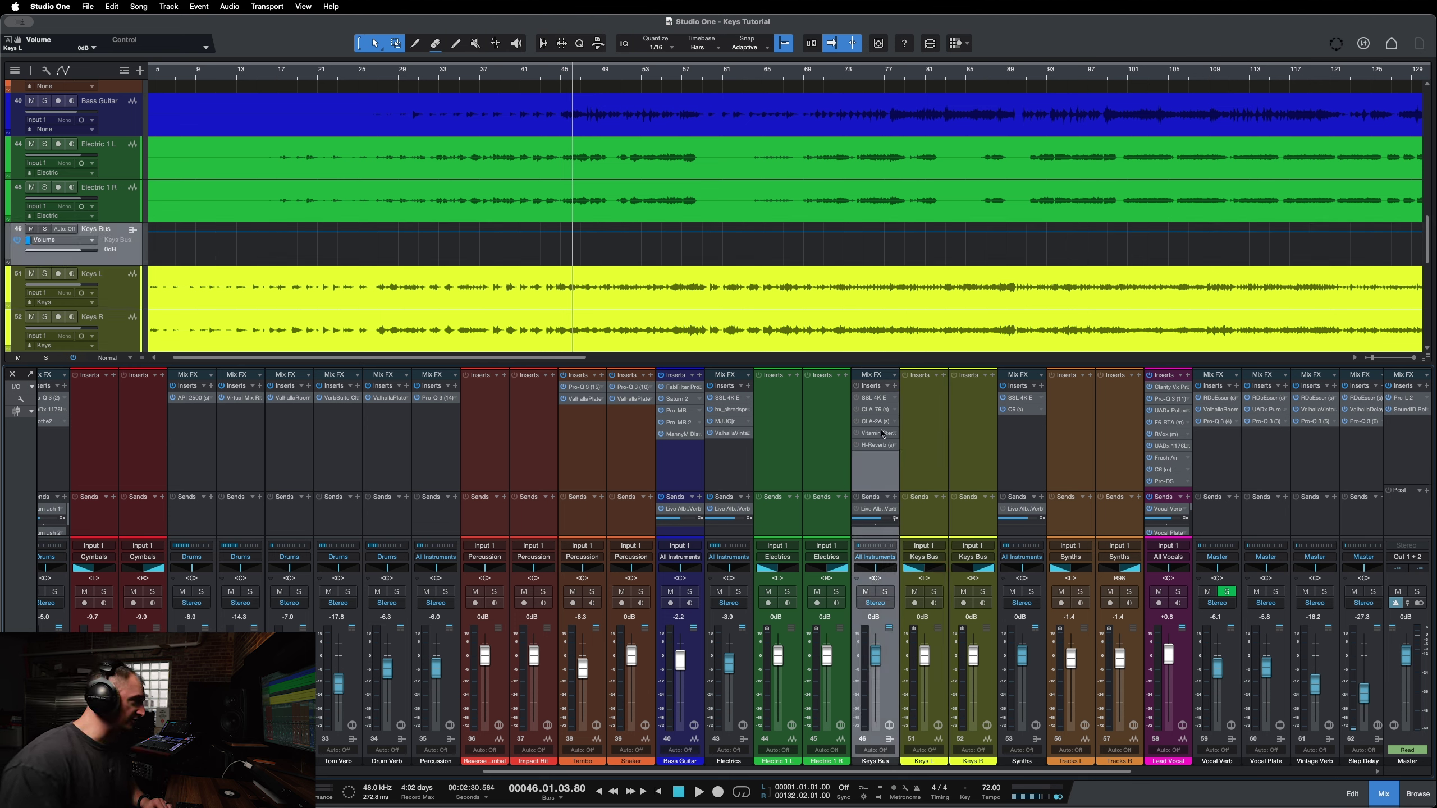
pyautogui.click(874, 399)
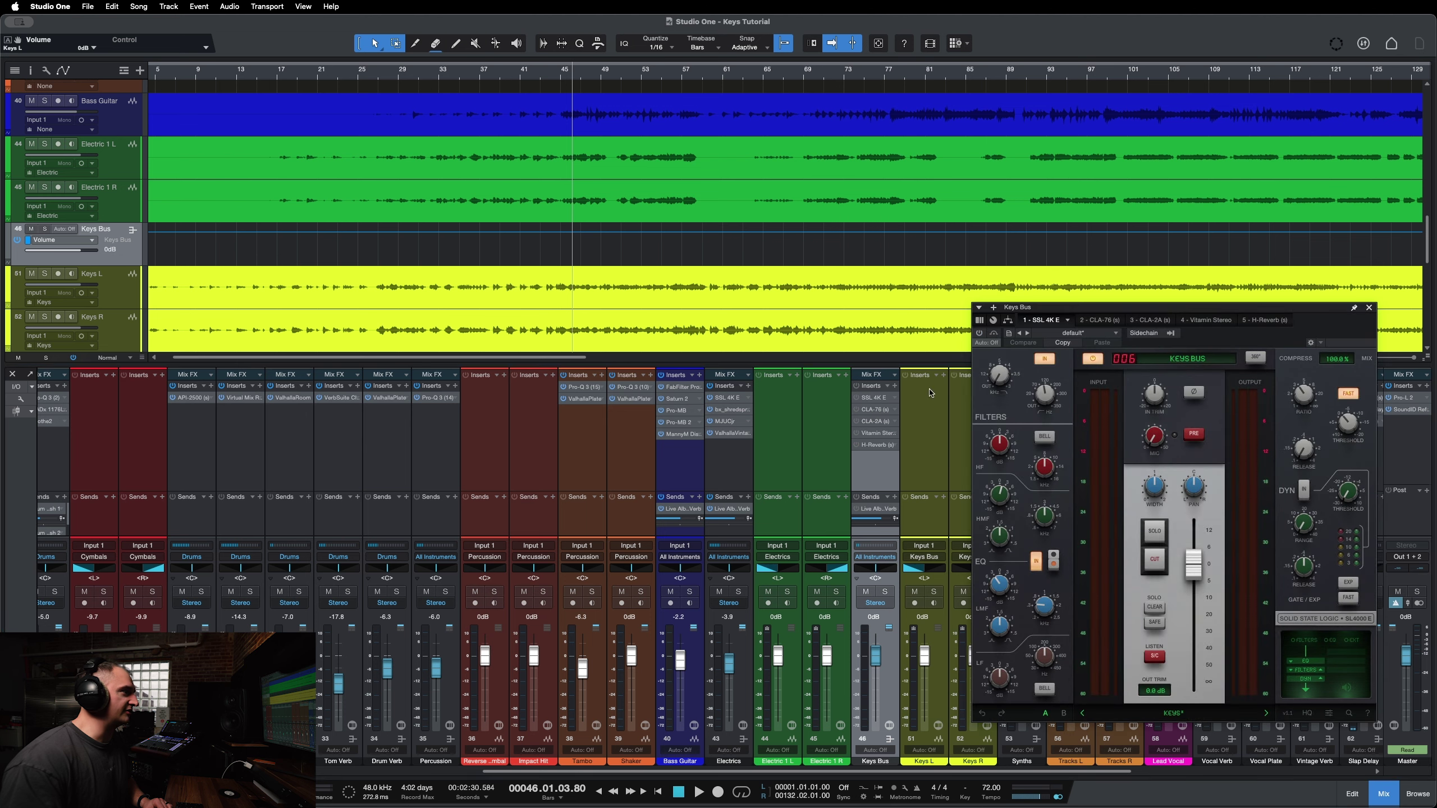
pyautogui.moveTo(1071, 310); pyautogui.dragTo(1029, 274)
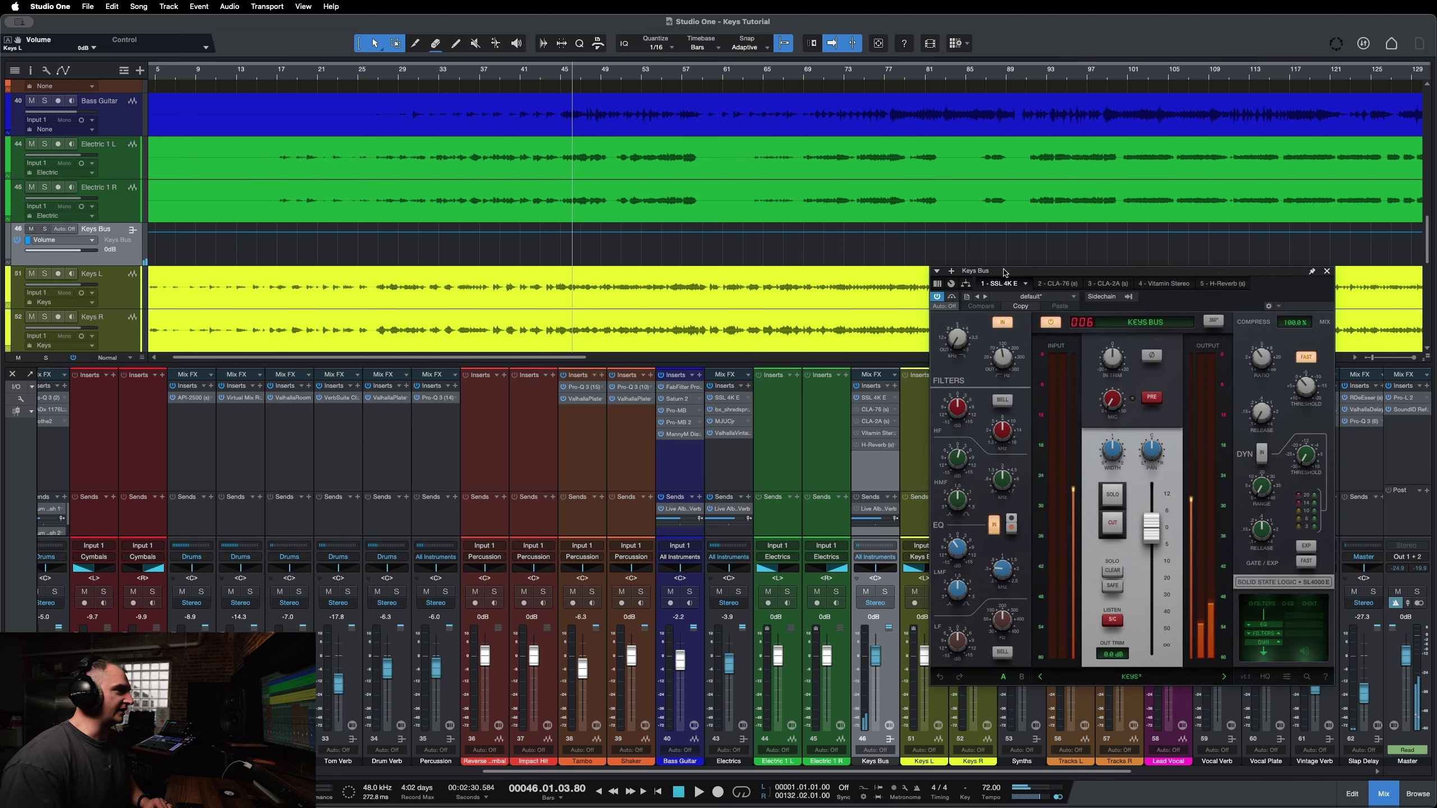
pyautogui.moveTo(1003, 271); pyautogui.dragTo(1048, 264)
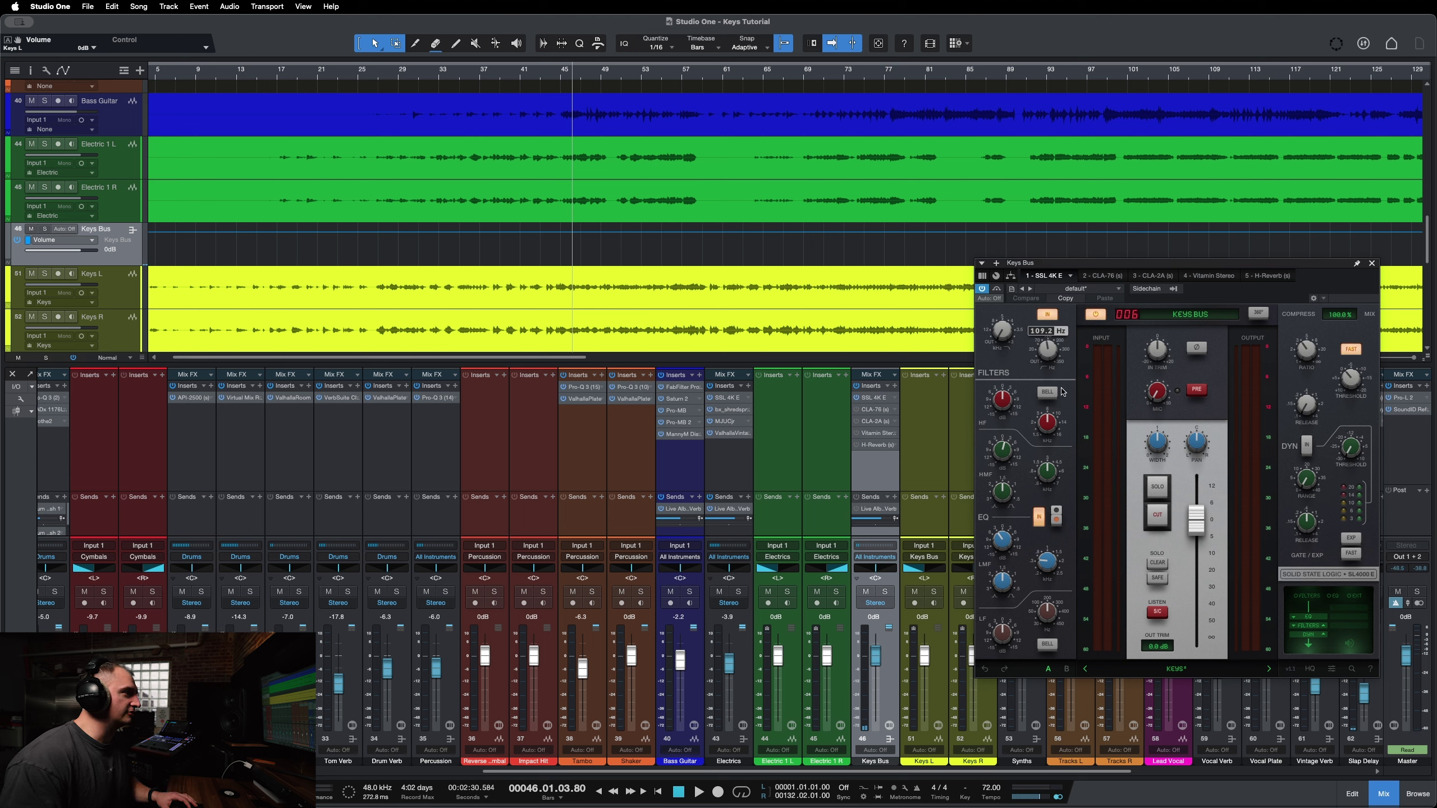
# Step: Examine the SSL 4K E's high-pass filter and its high-mid and low-mid EQ settings
pyautogui.moveTo(1043, 340)
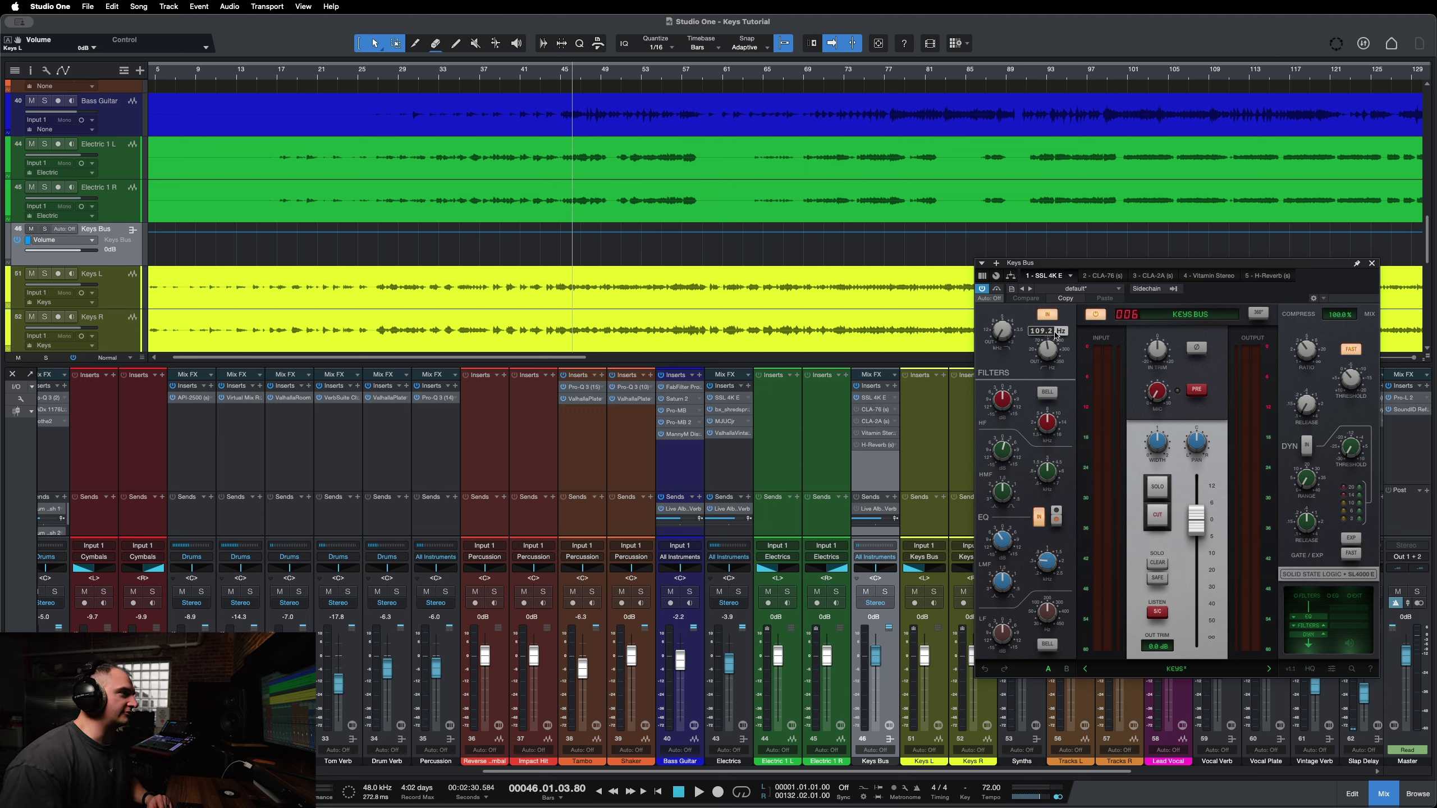
pyautogui.moveTo(1111, 265); pyautogui.dragTo(1086, 189)
pyautogui.moveTo(977, 378)
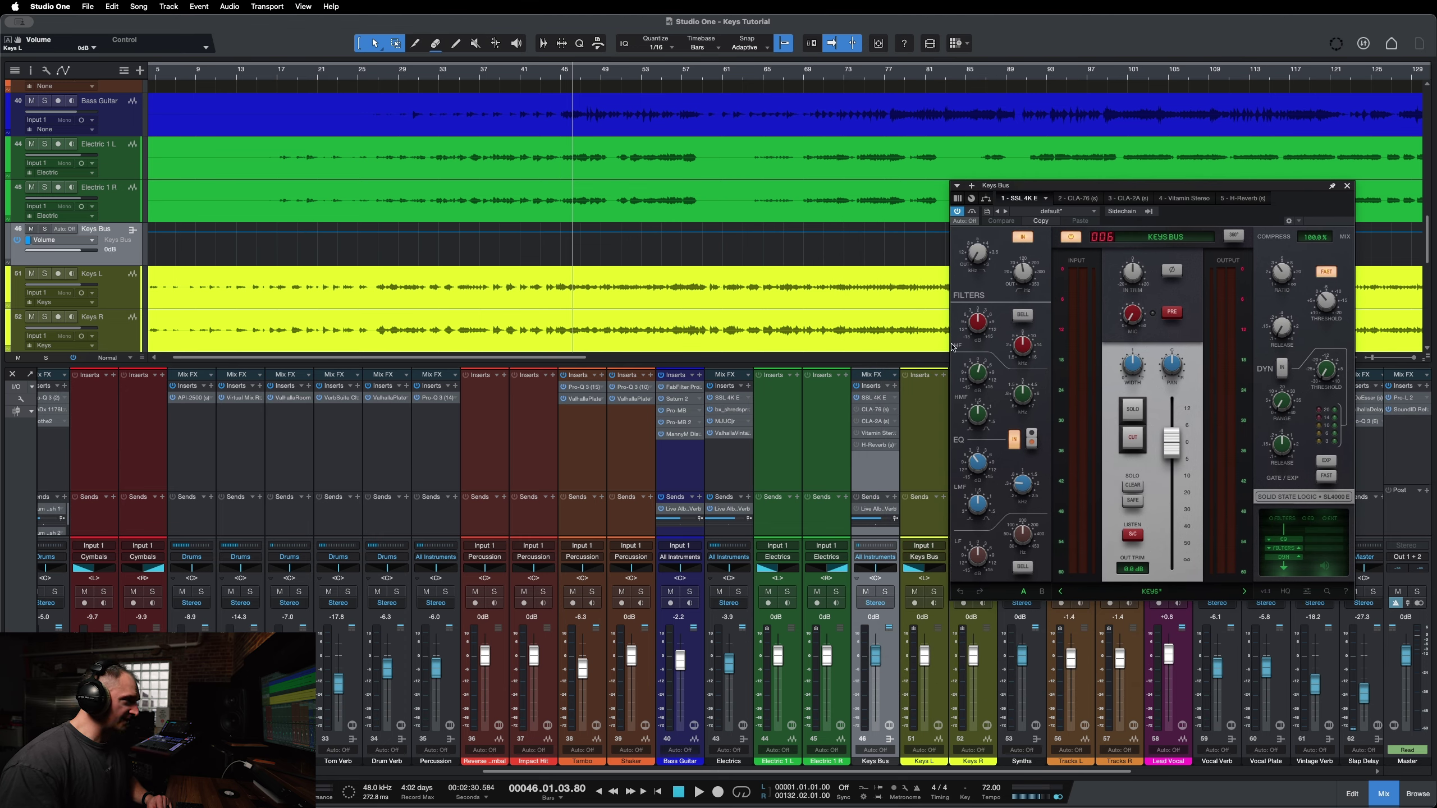
pyautogui.moveTo(1019, 394)
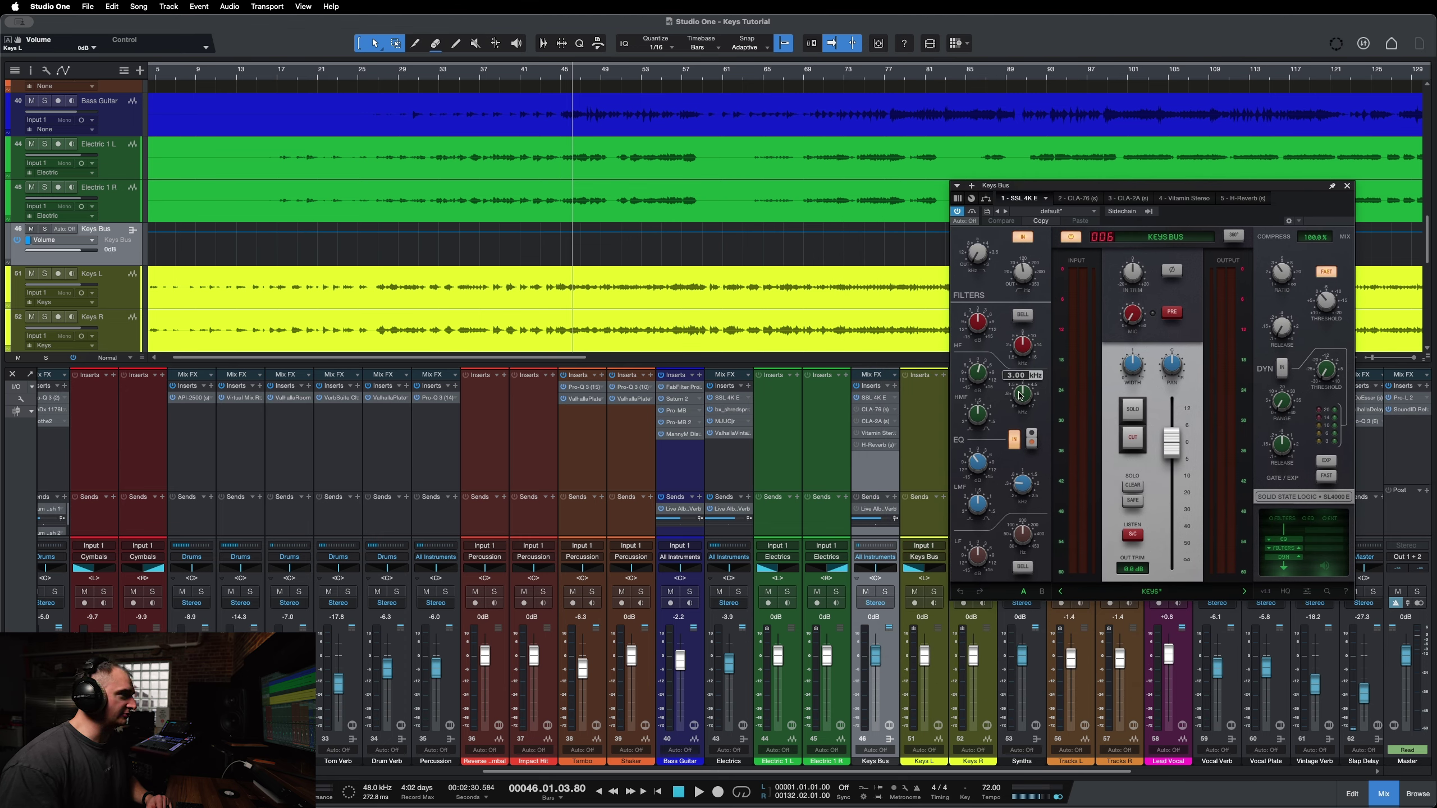
pyautogui.moveTo(989, 478)
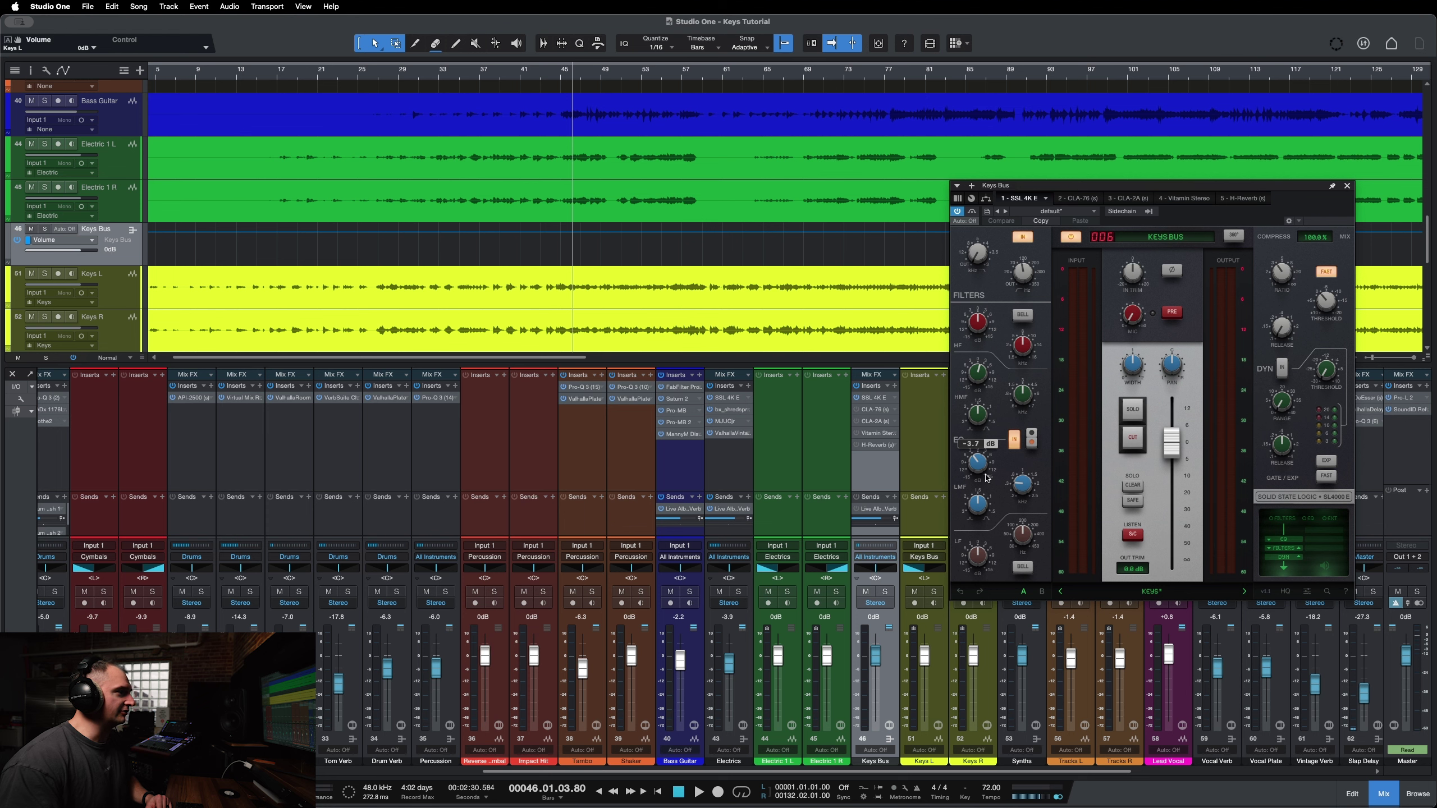
pyautogui.moveTo(1023, 494)
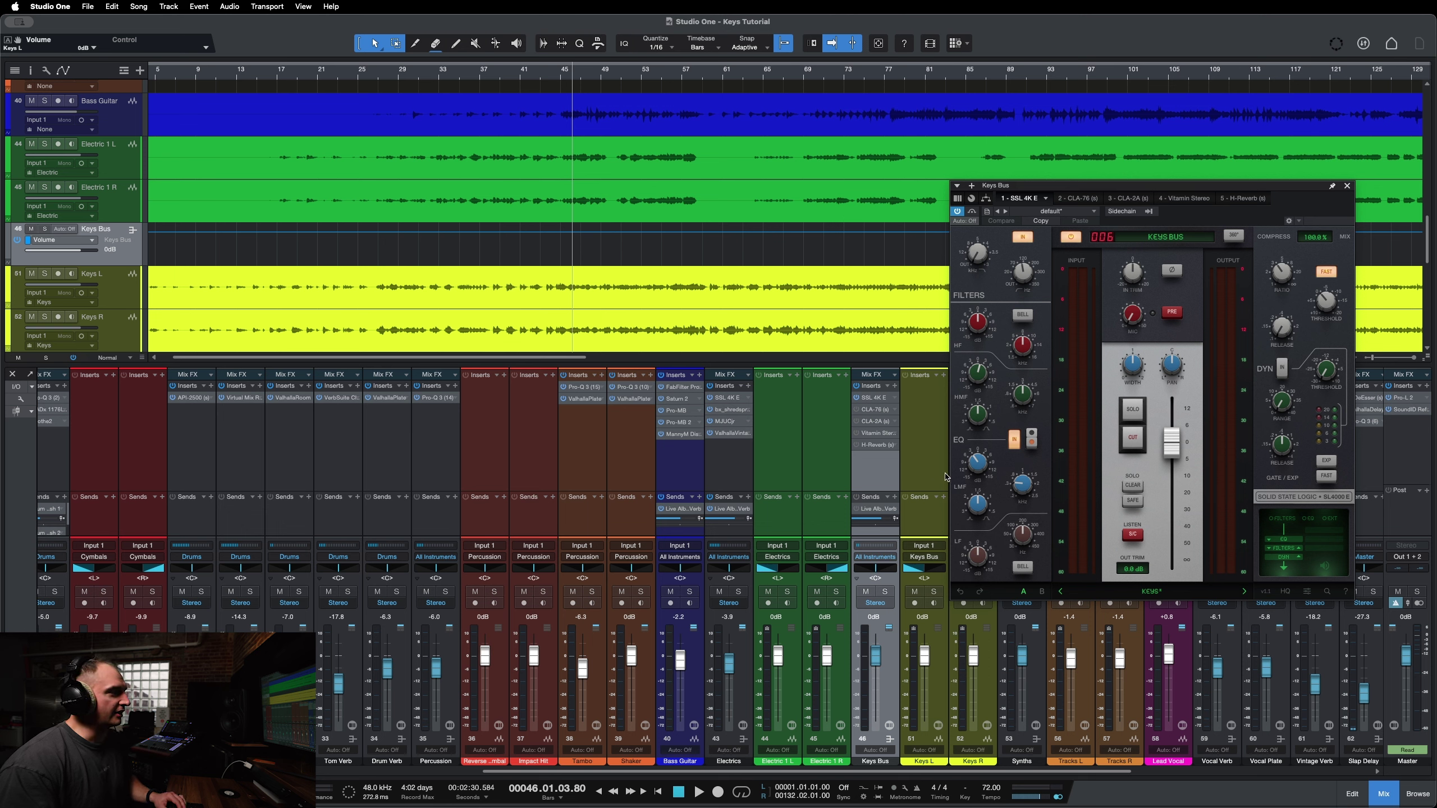
# Step: Solo the Keys Bus and compare its sound with the SSL 4K E bypassed and active during playback
pyautogui.press('s')
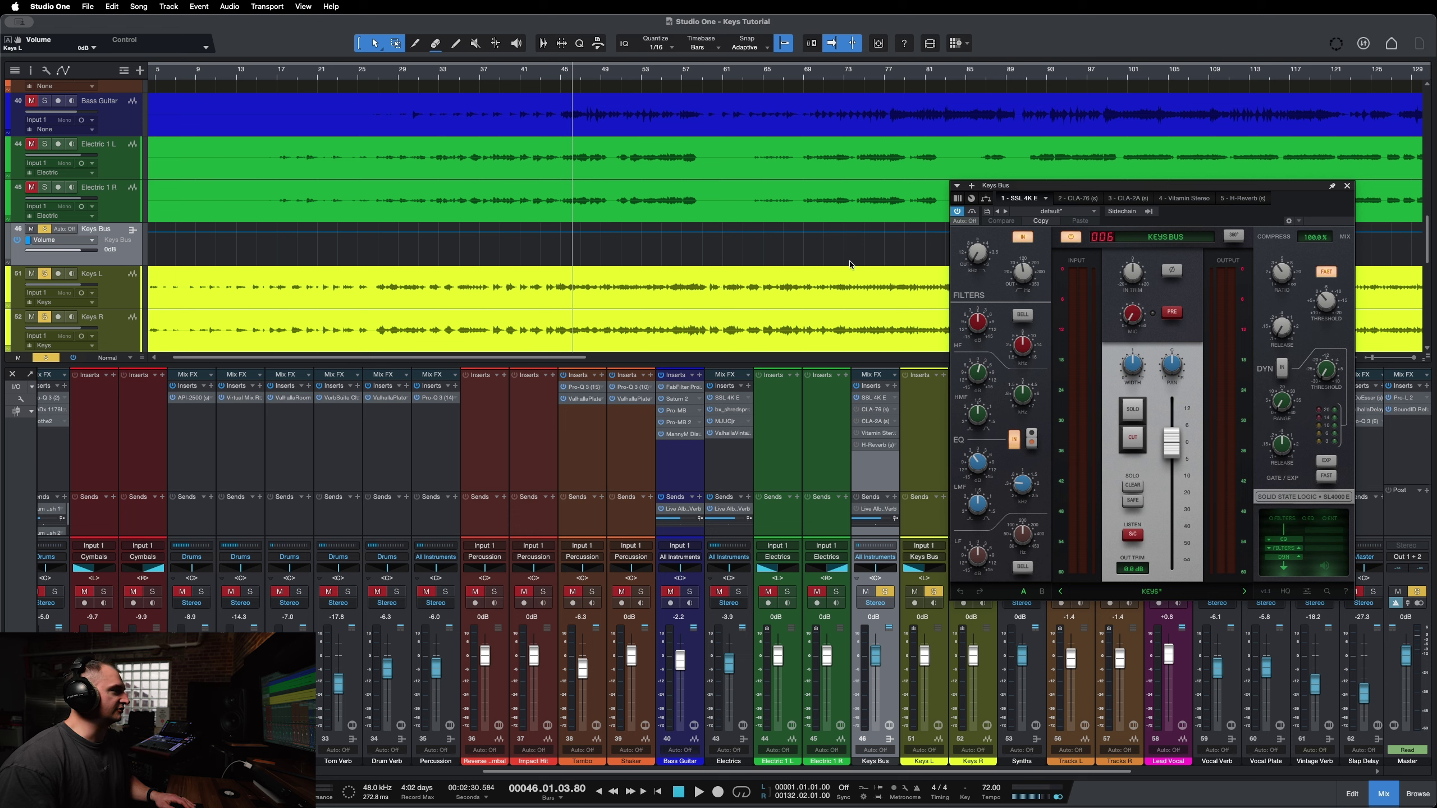
pyautogui.click(974, 213)
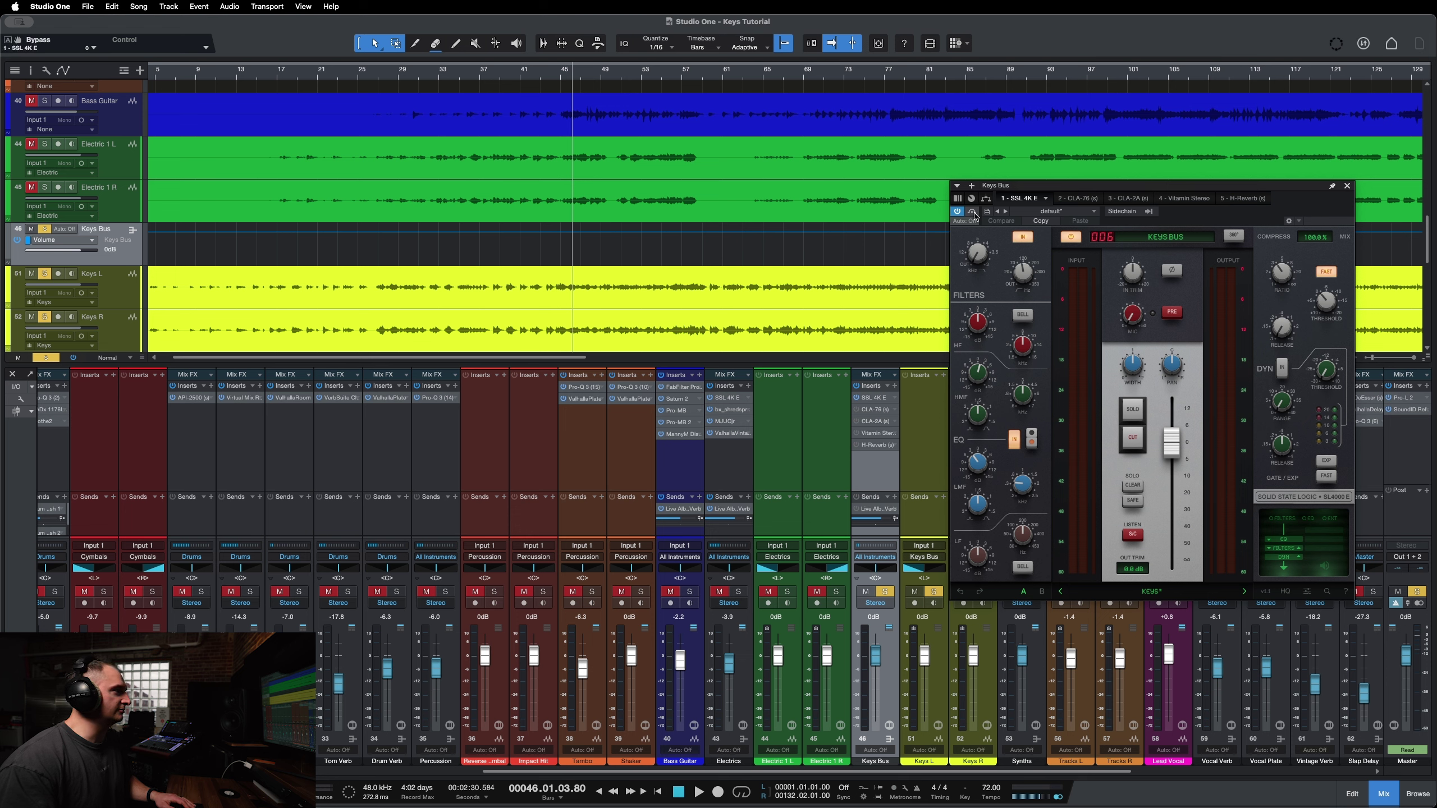
pyautogui.press('space')
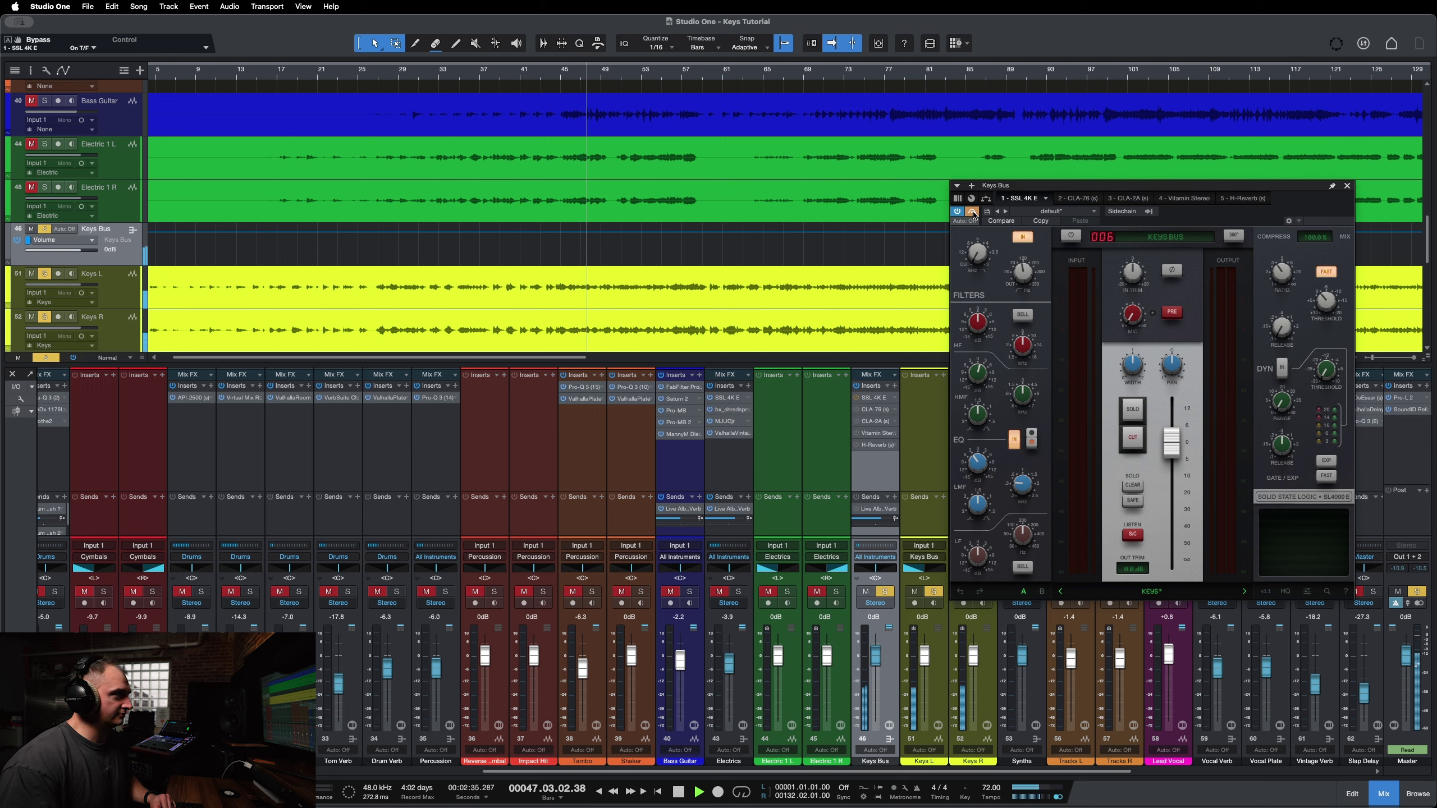
pyautogui.click(972, 212)
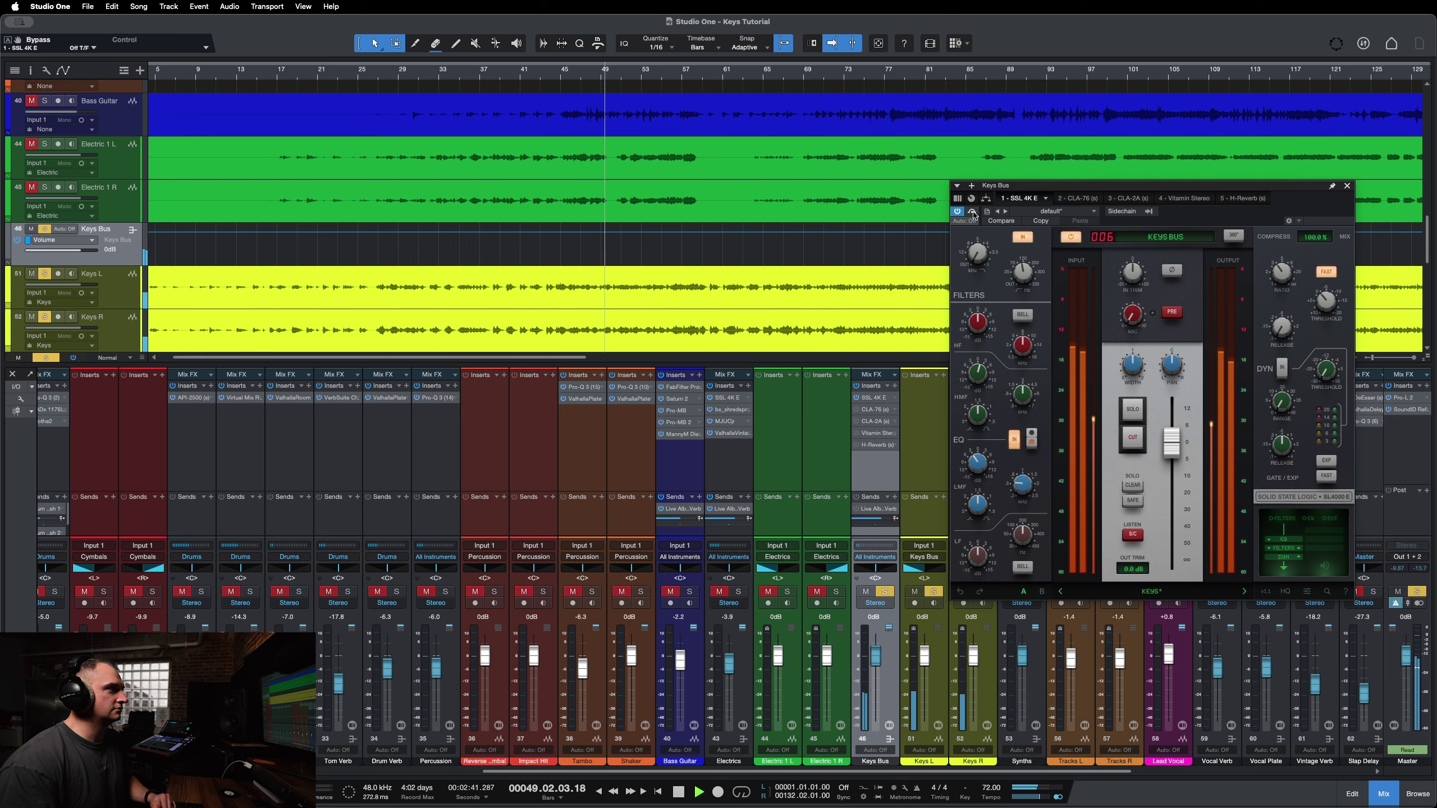
pyautogui.click(972, 212)
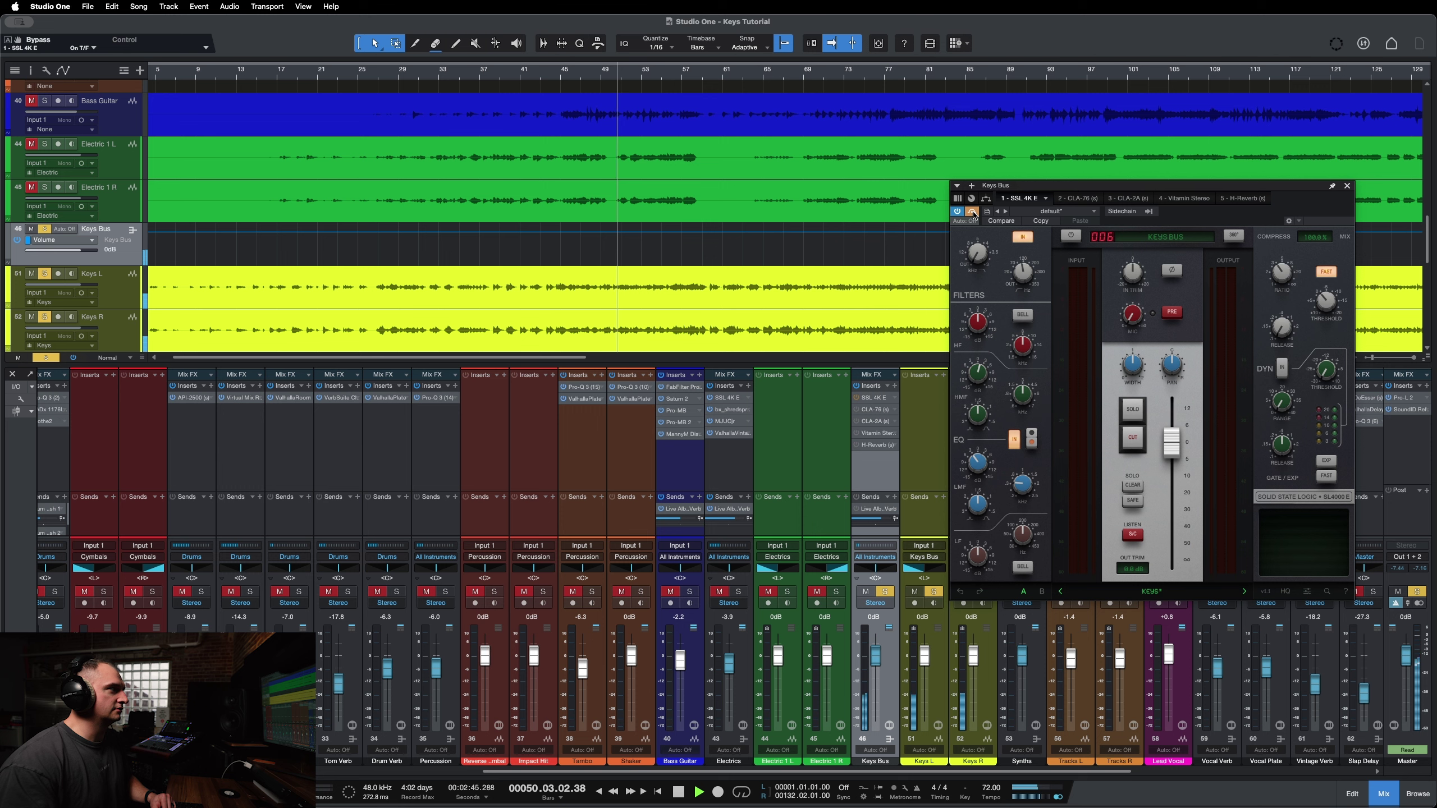
pyautogui.click(973, 212)
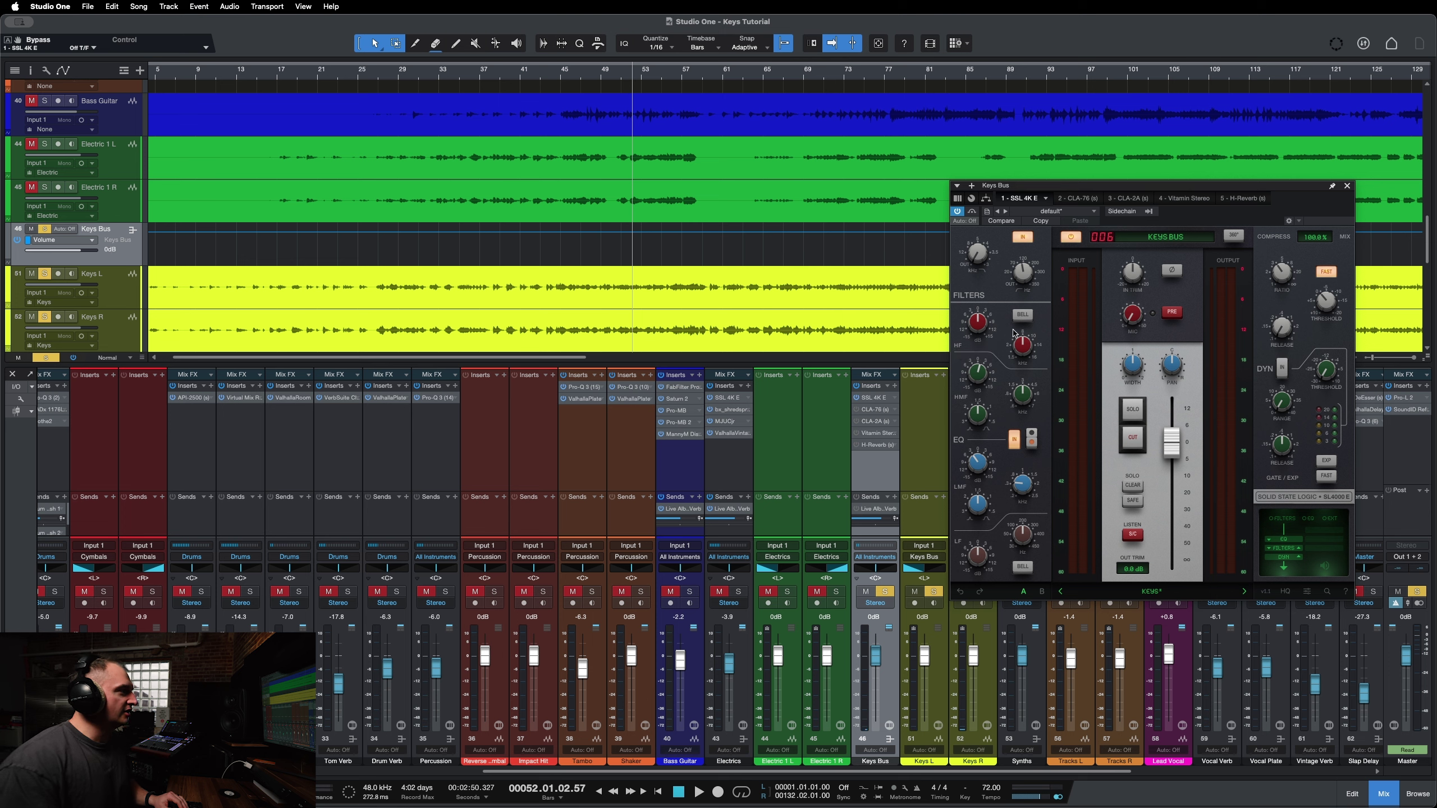
# Step: Set the SSL 4K E's high band to bell, audition an HF boost of about 6.8 dB, and return the gain to 0 dB
pyautogui.click(1022, 316)
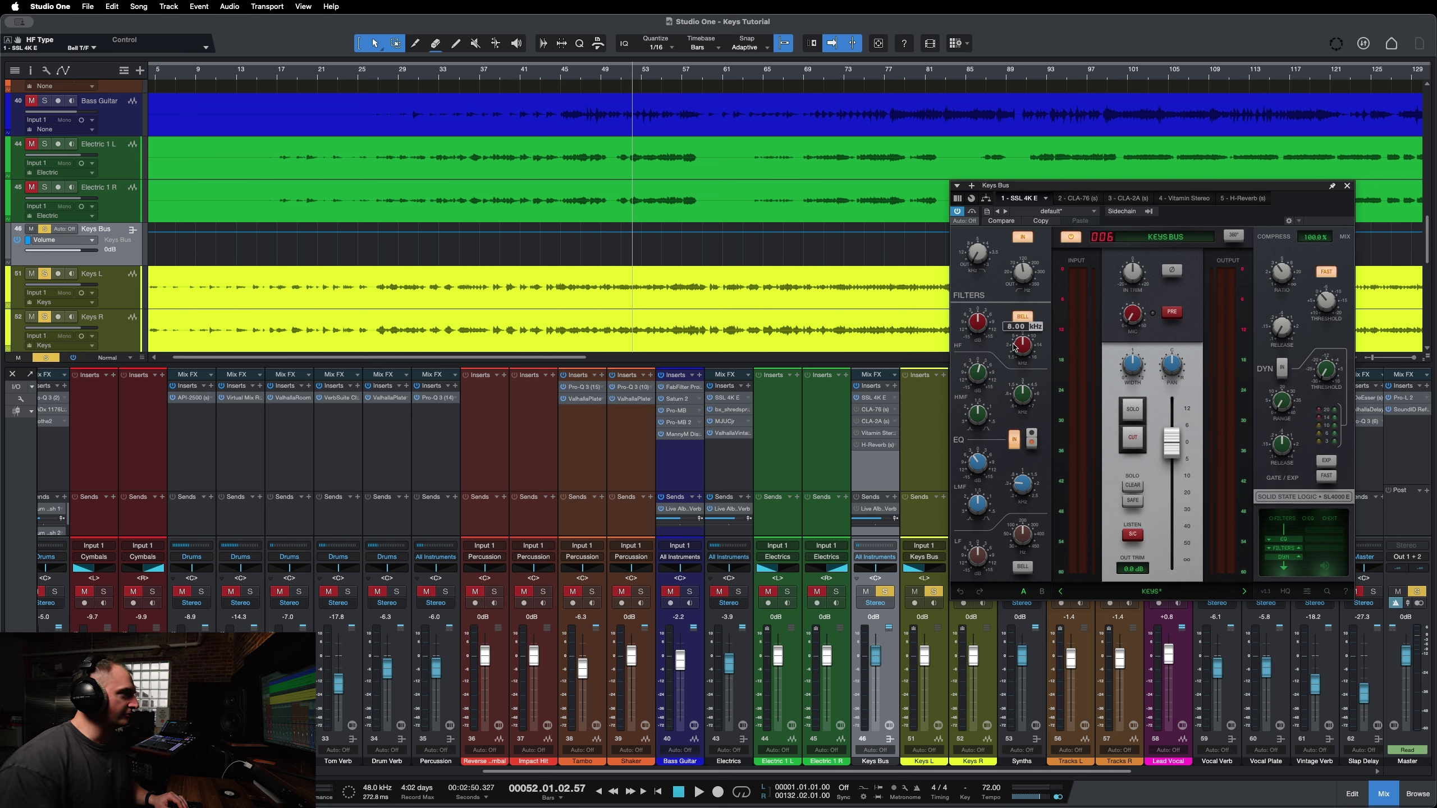
pyautogui.moveTo(1016, 345); pyautogui.dragTo(975, 295)
pyautogui.press('space')
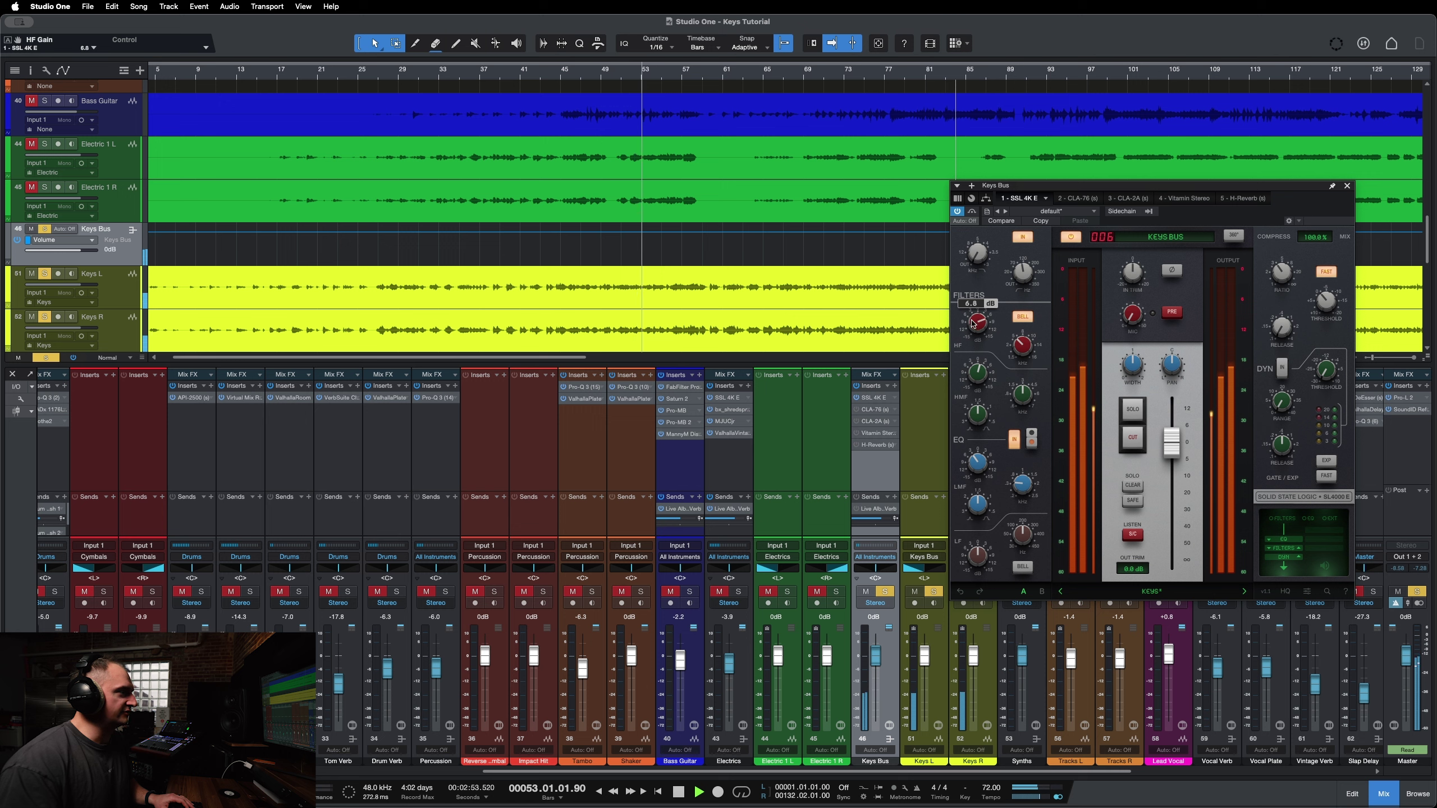
pyautogui.moveTo(977, 328); pyautogui.dragTo(979, 336)
pyautogui.press('space')
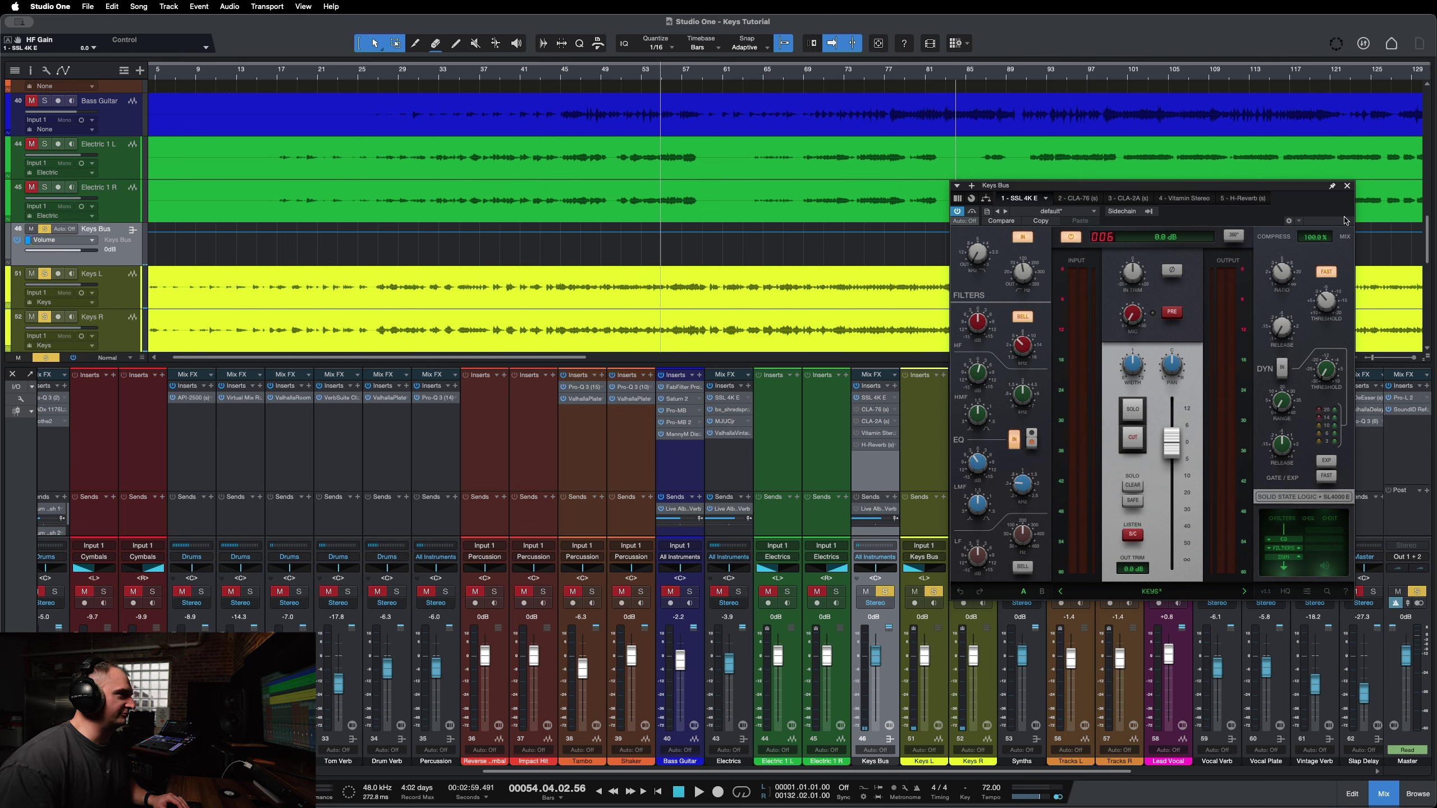
pyautogui.click(1347, 186)
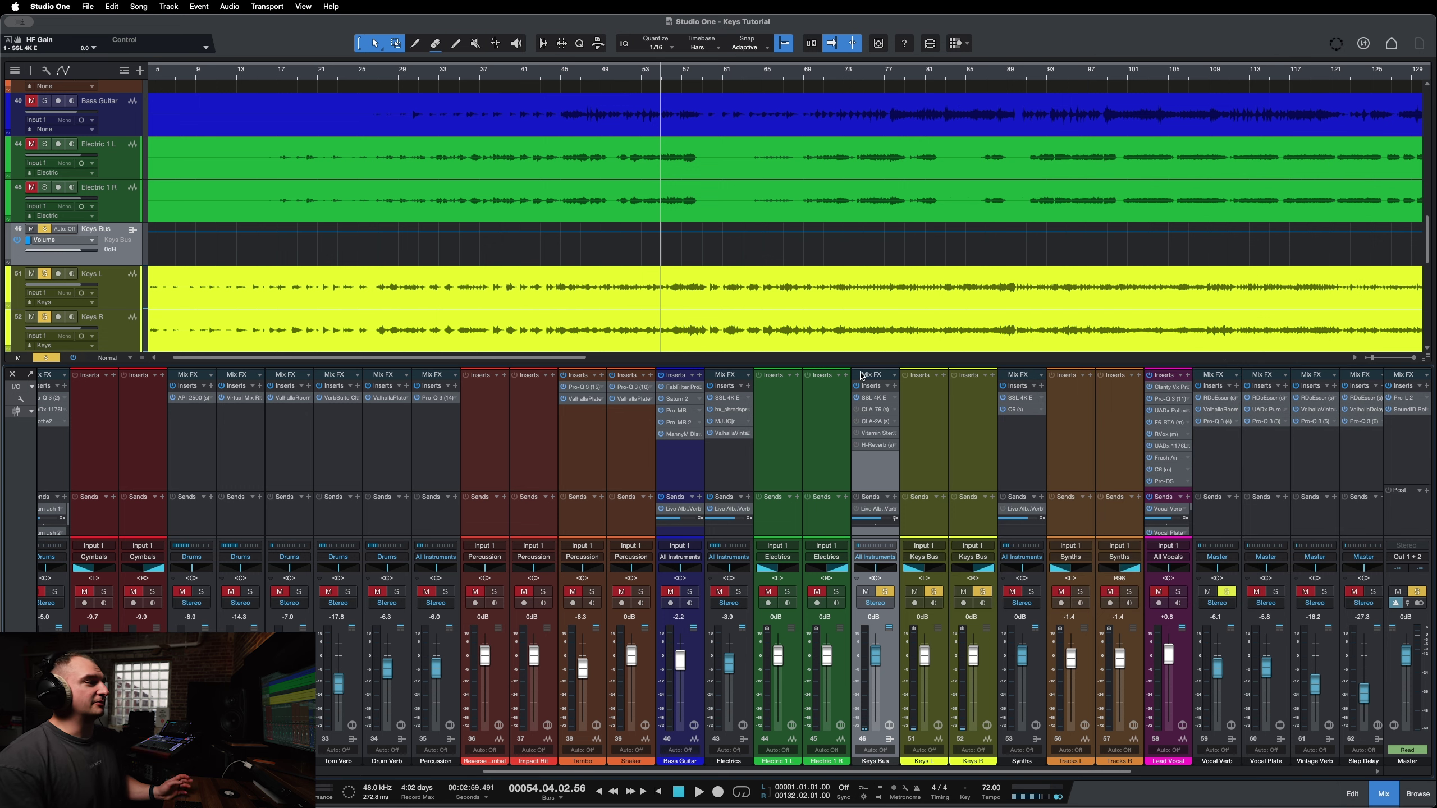
# Step: Open the CLA-76 compressor on the Keys Bus, switch it on, and place its window over the mixer channels
pyautogui.click(867, 411)
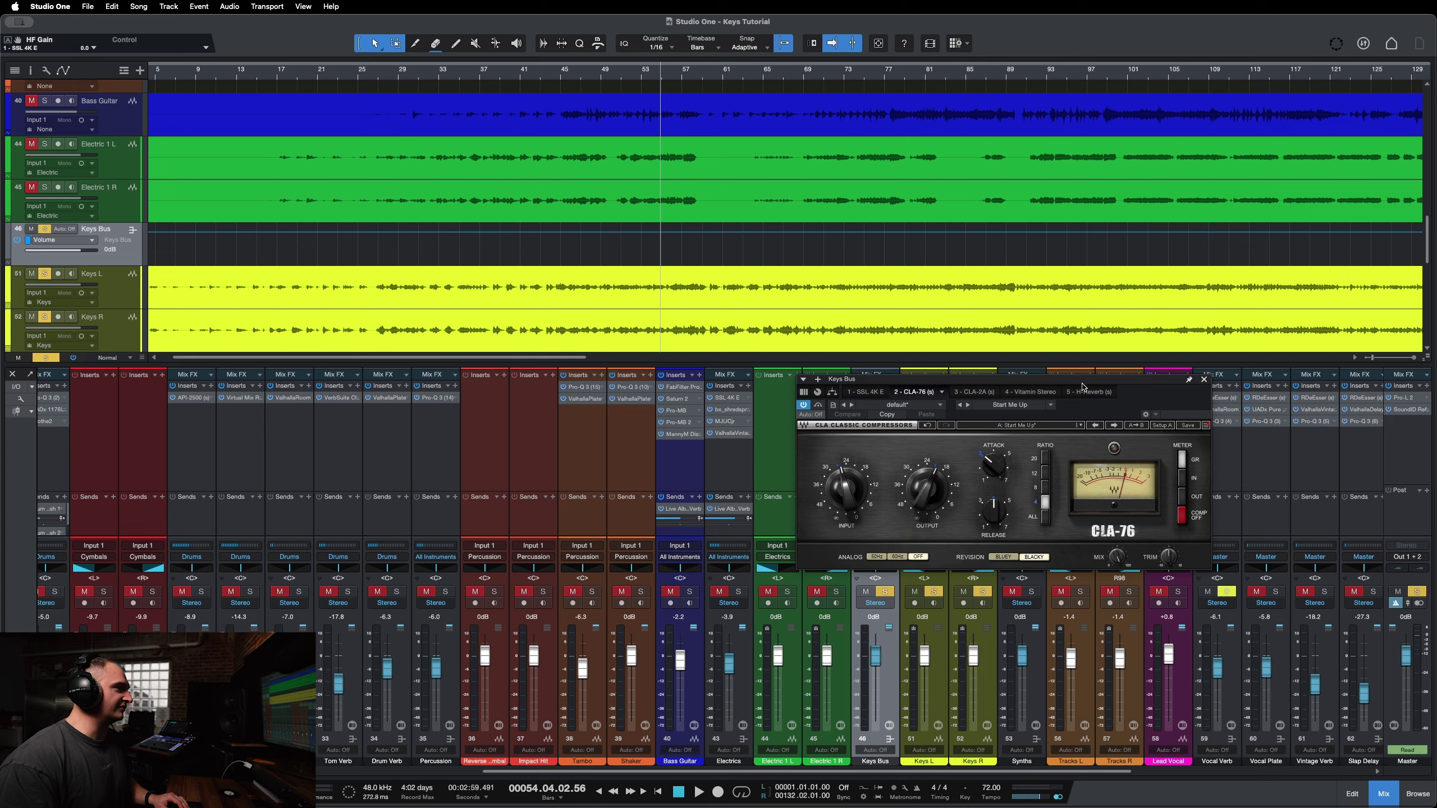
pyautogui.moveTo(1082, 386); pyautogui.dragTo(1010, 415)
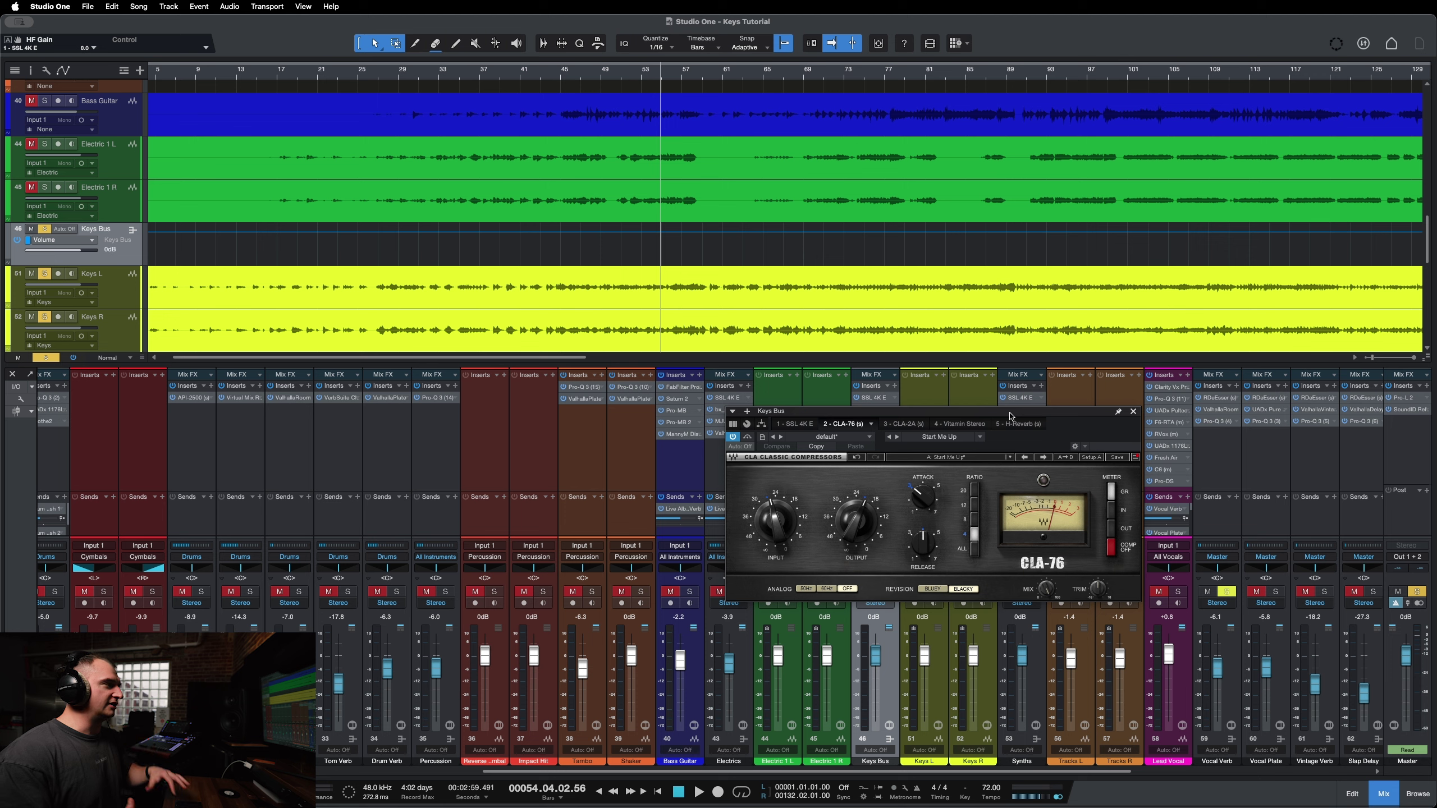
pyautogui.moveTo(1000, 414); pyautogui.dragTo(960, 360)
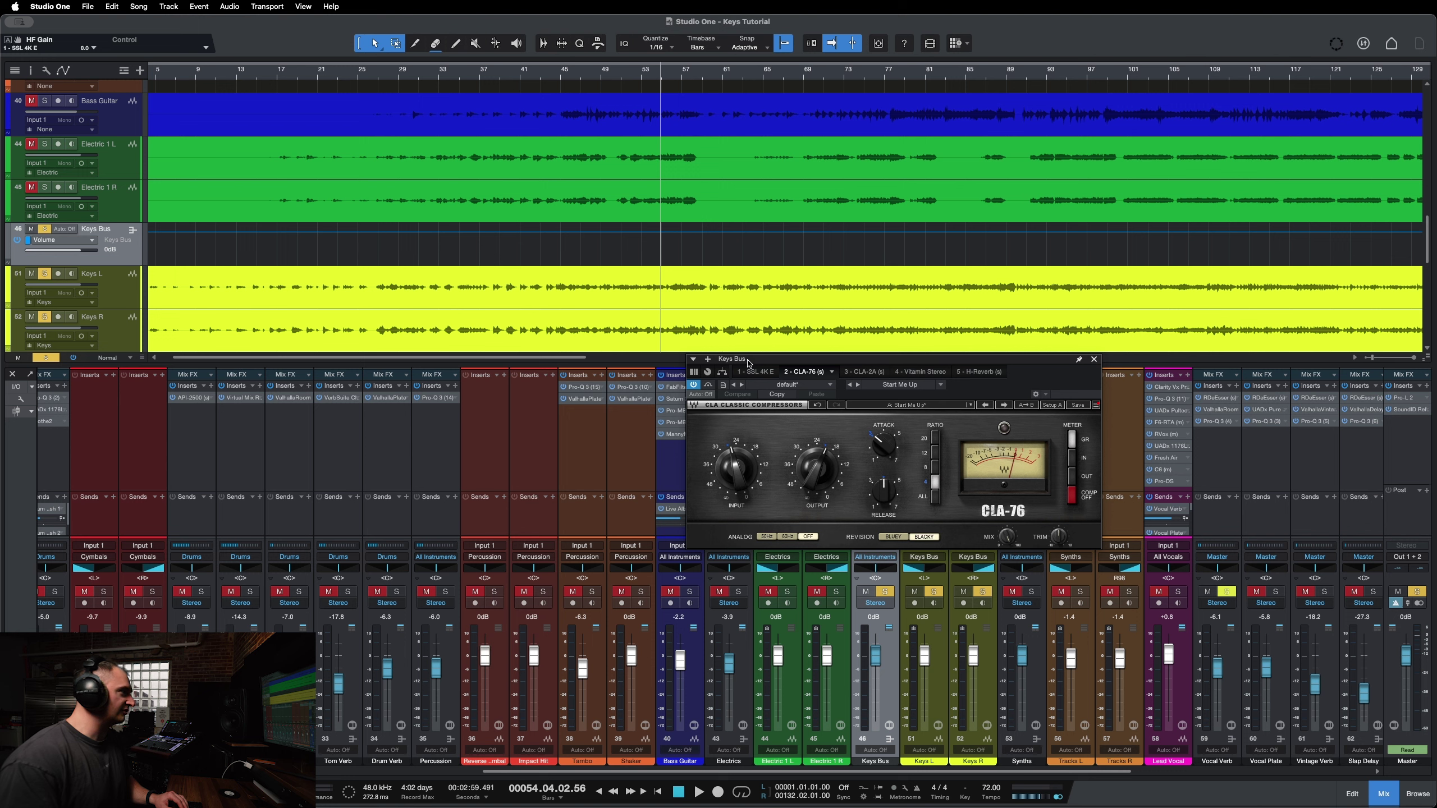
pyautogui.moveTo(748, 362); pyautogui.dragTo(747, 387)
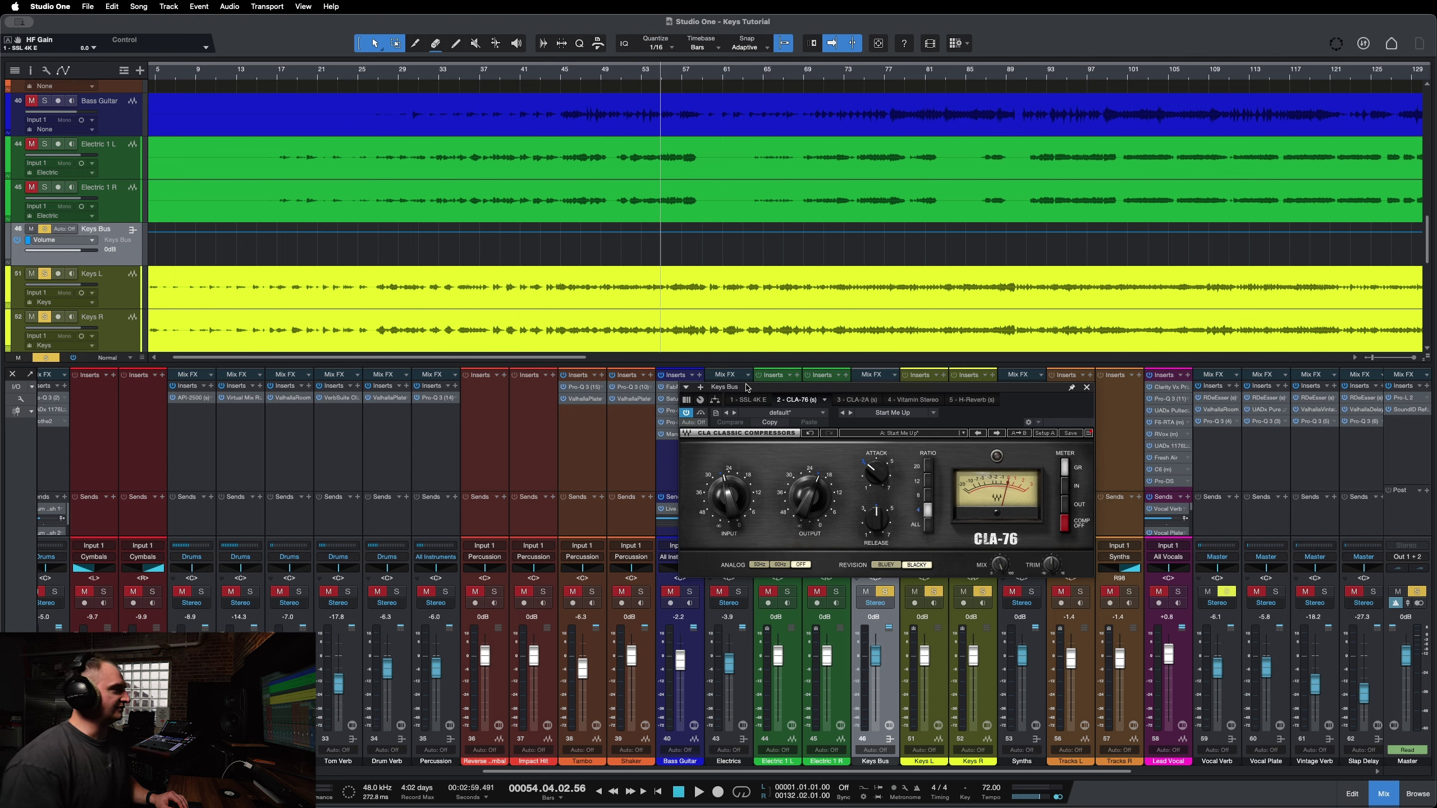
# Step: Compare the Keys Bus with the CLA-76 bypassed and active during playback, and close the compressor's window
pyautogui.click(701, 413)
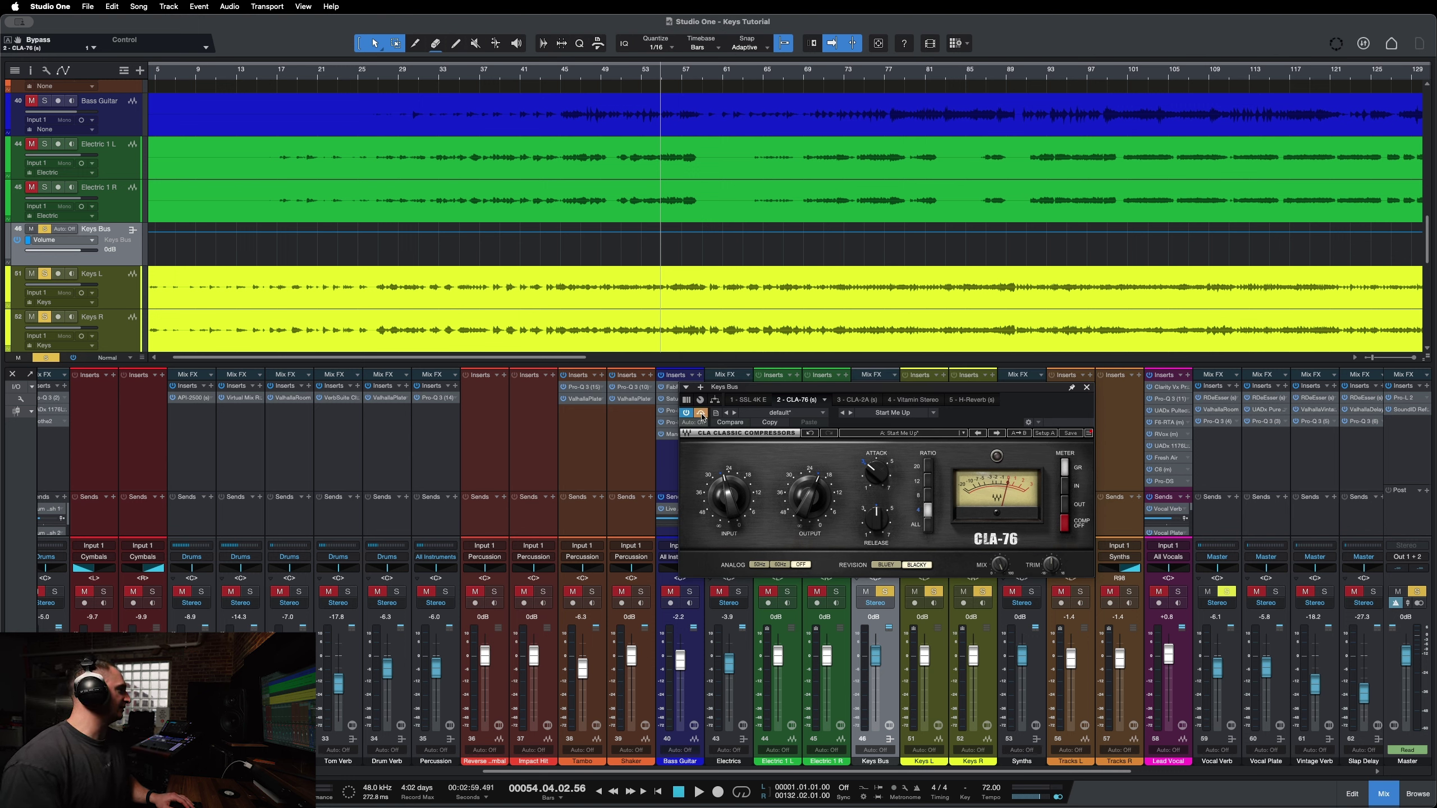
pyautogui.press('space')
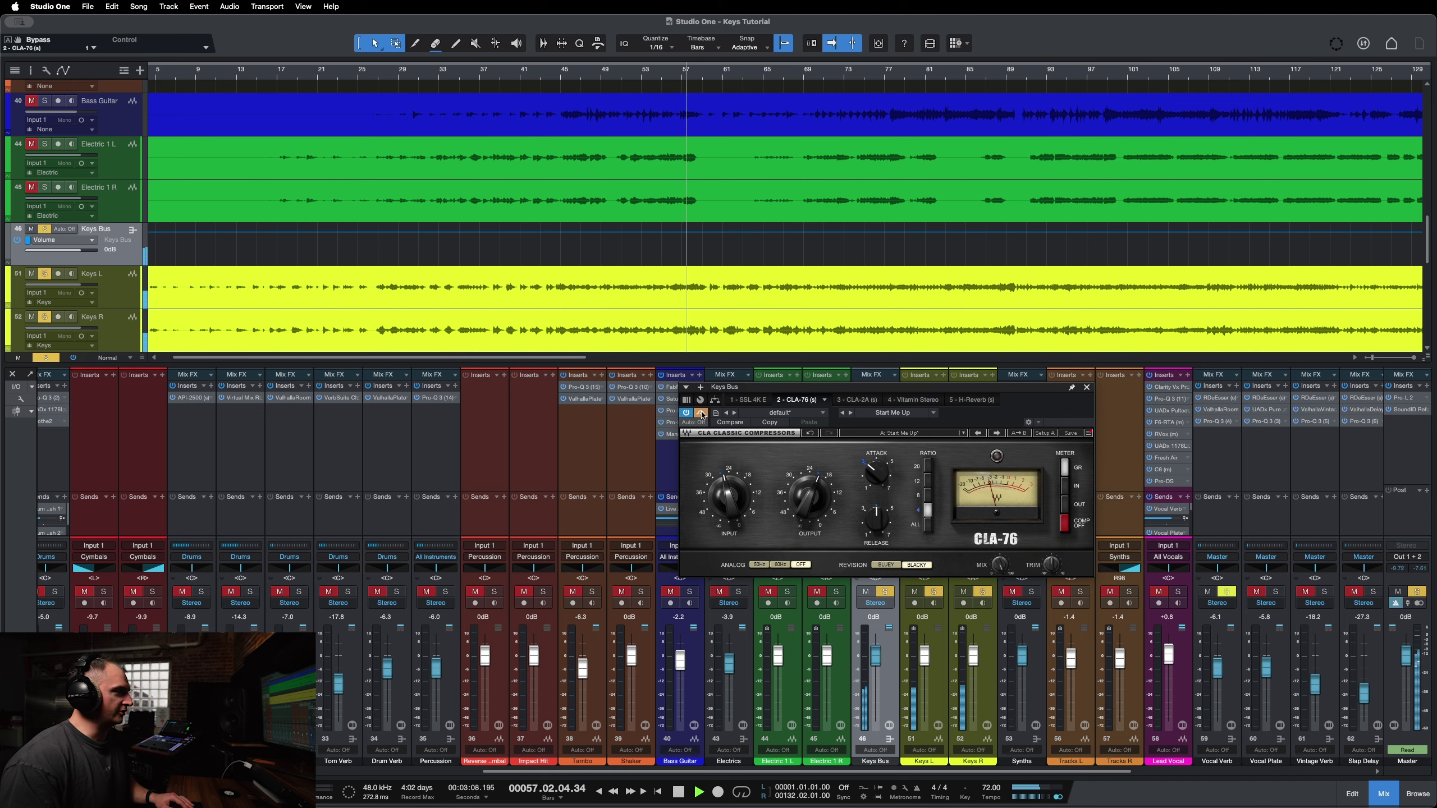
pyautogui.click(702, 415)
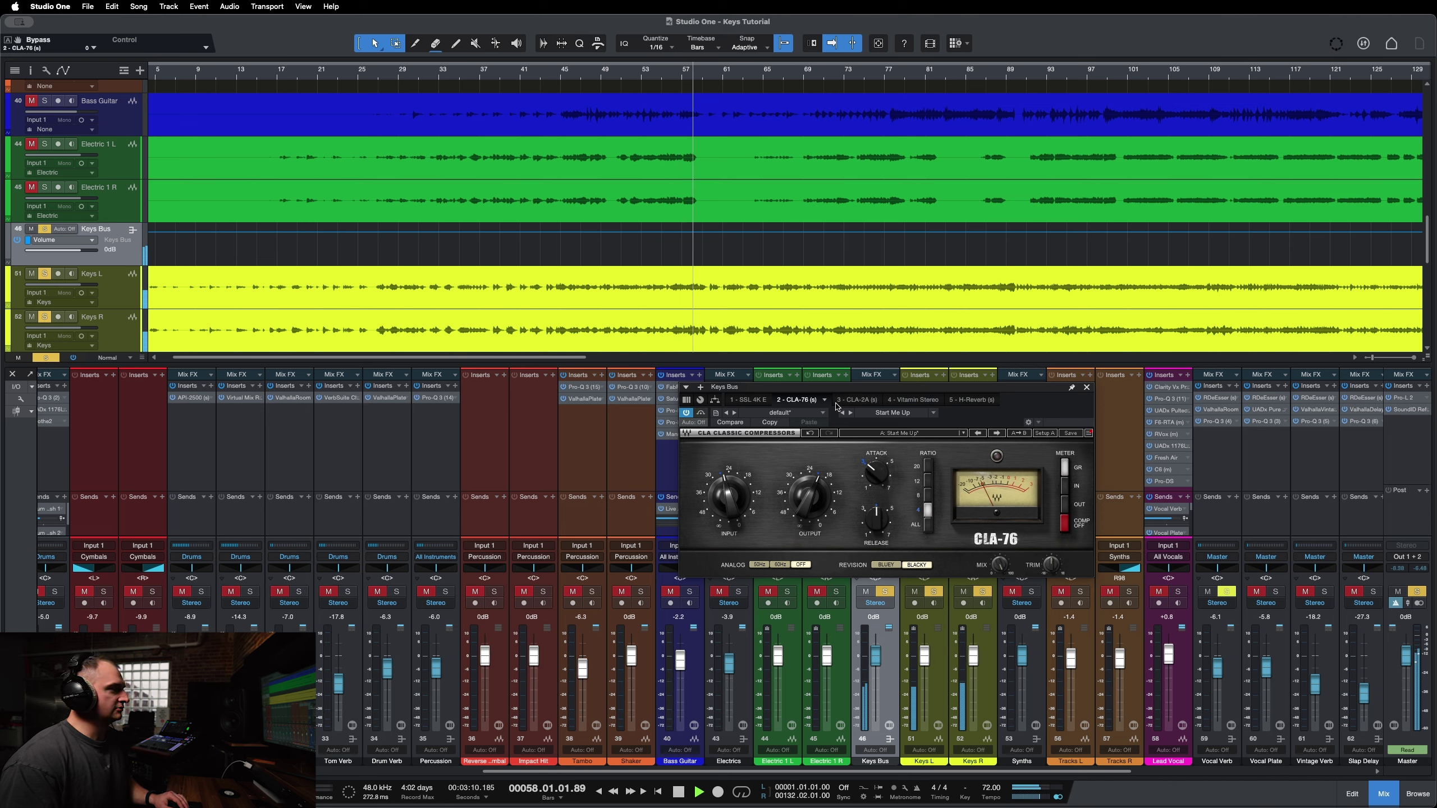
pyautogui.moveTo(964, 388); pyautogui.dragTo(977, 392)
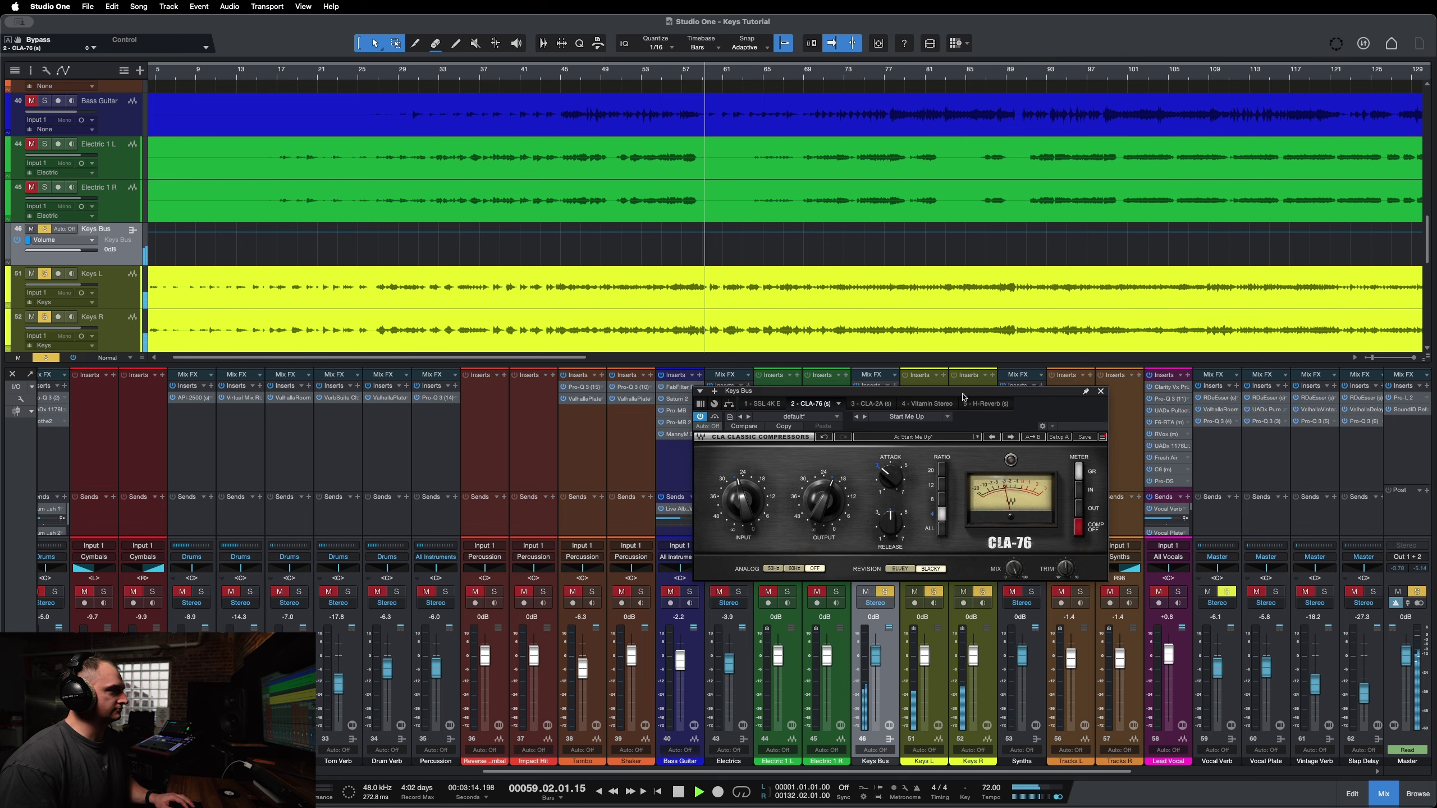
pyautogui.moveTo(964, 396); pyautogui.dragTo(963, 389)
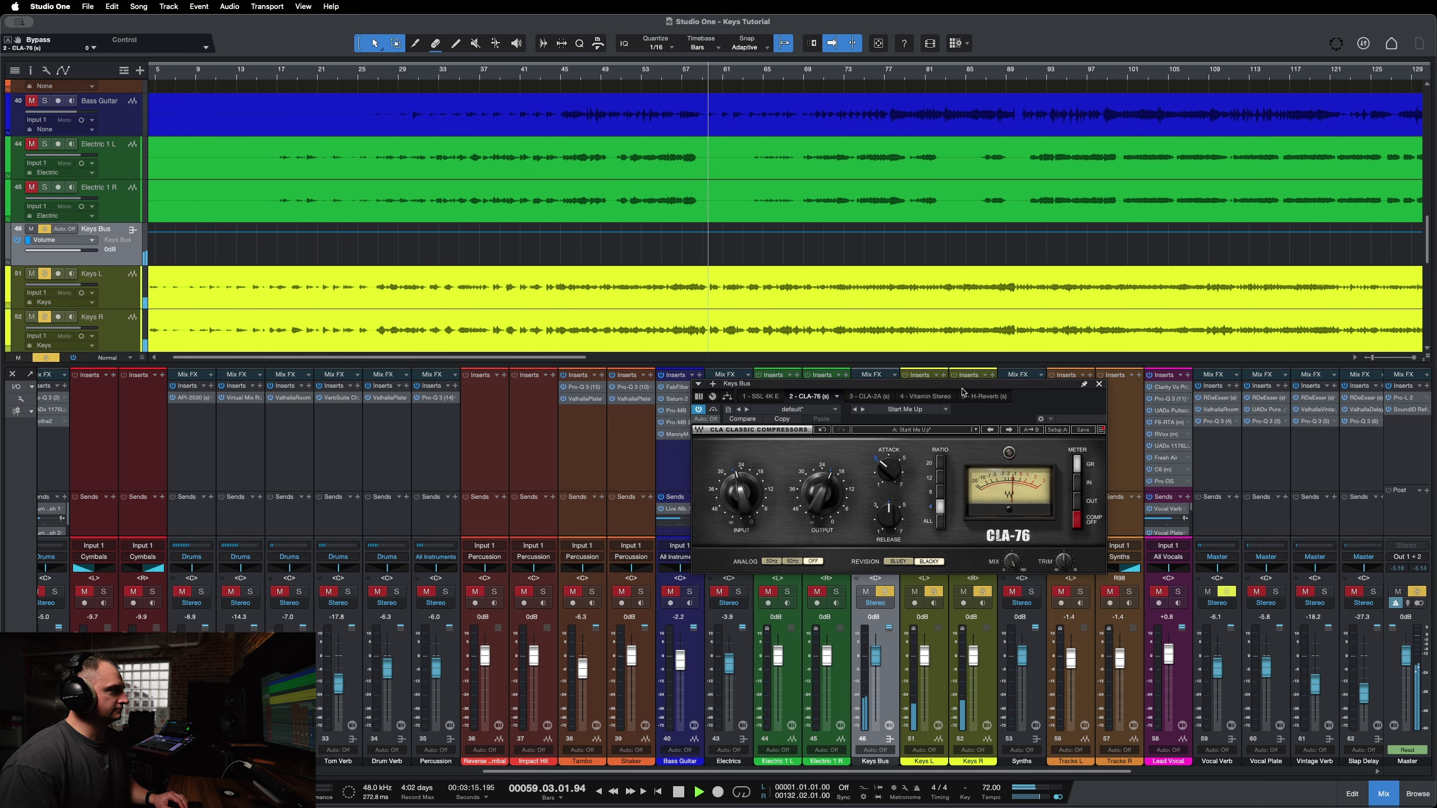
pyautogui.click(715, 411)
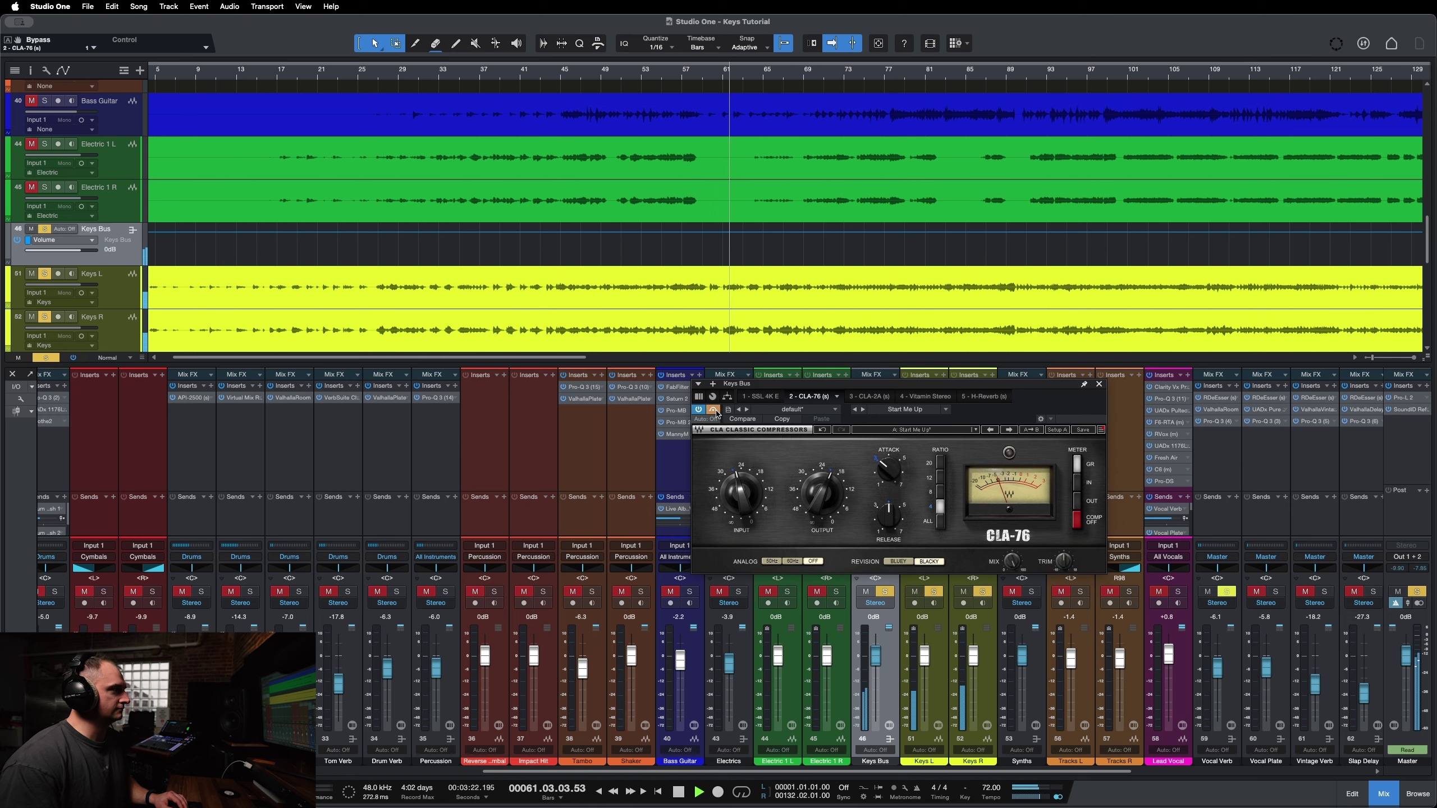
pyautogui.click(715, 411)
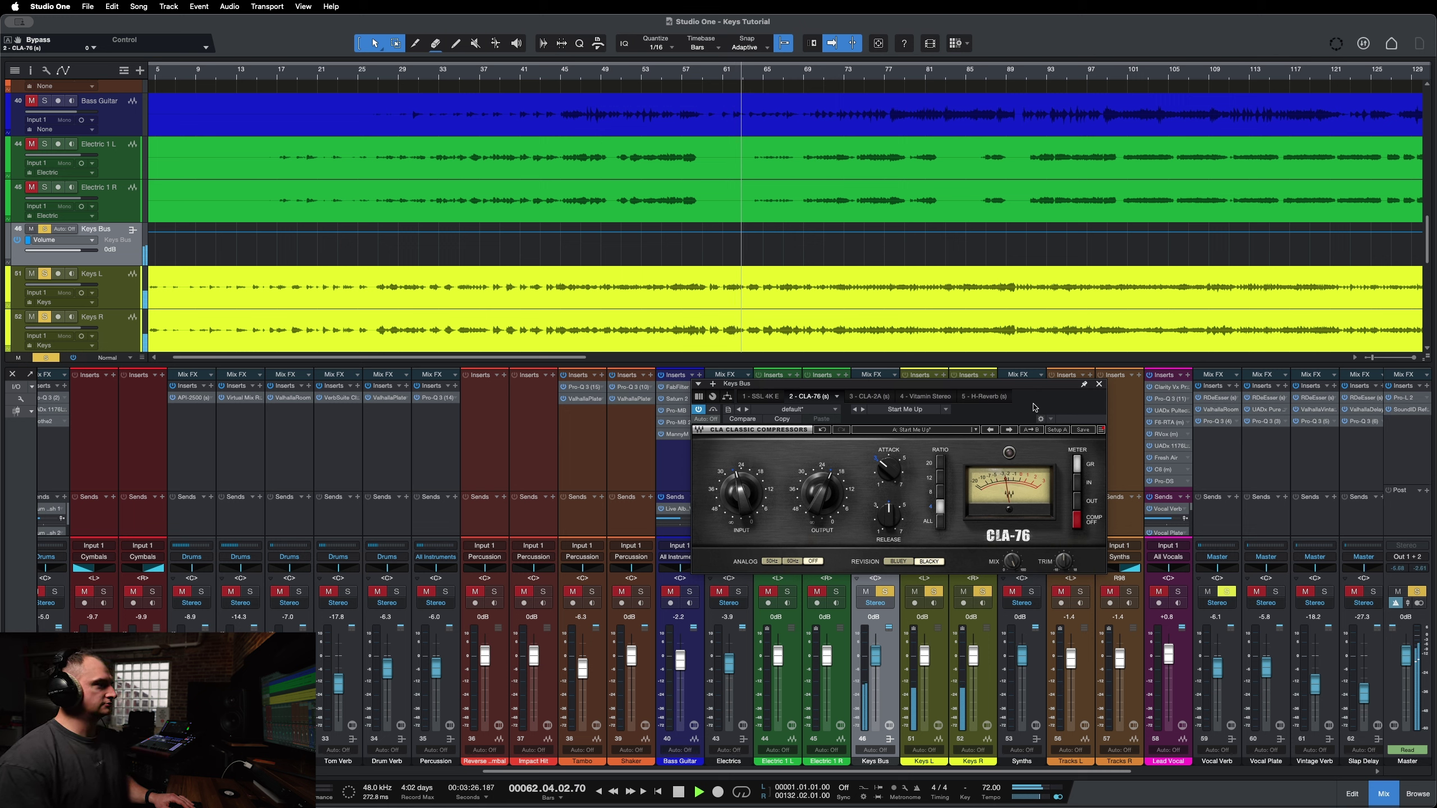
pyautogui.press('space')
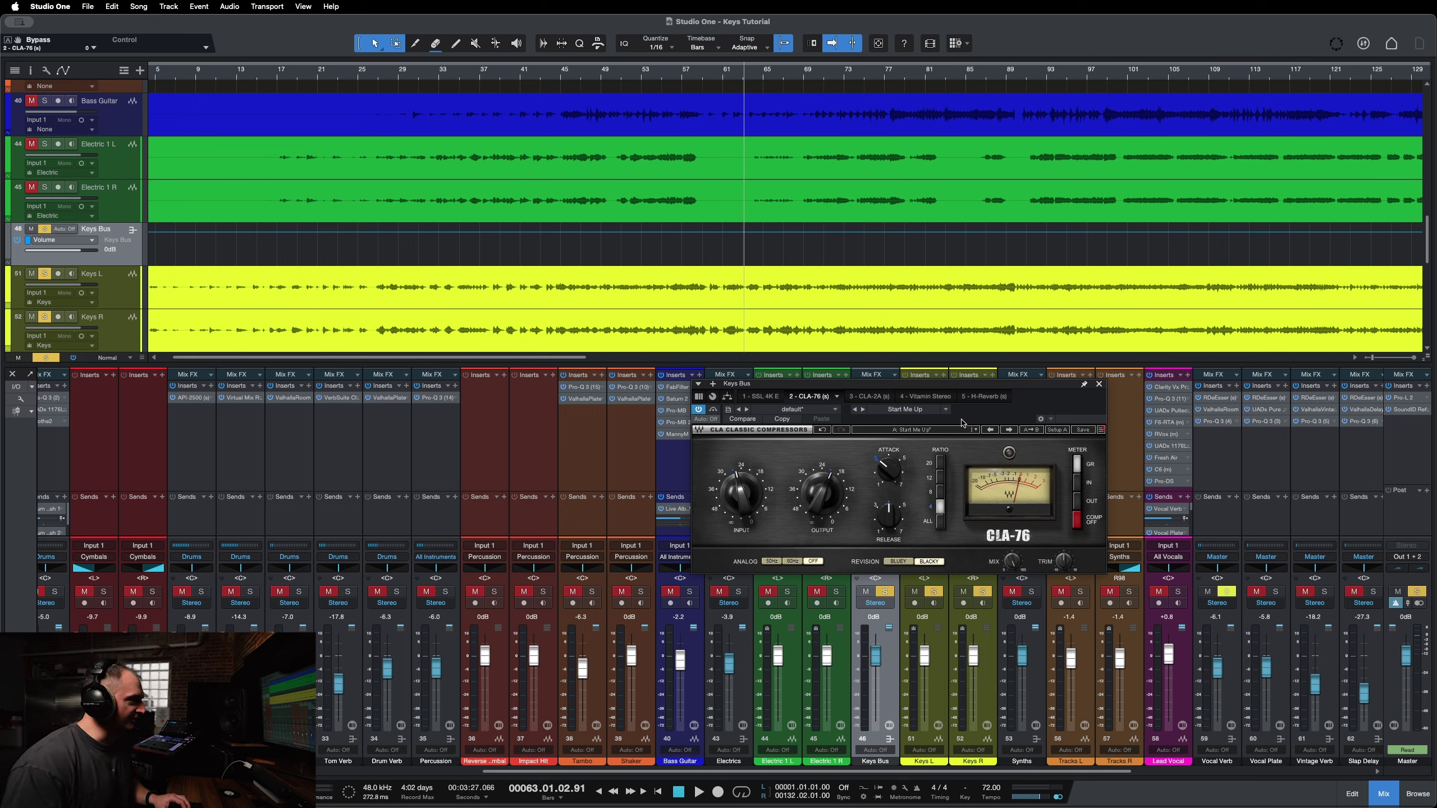
pyautogui.click(1099, 385)
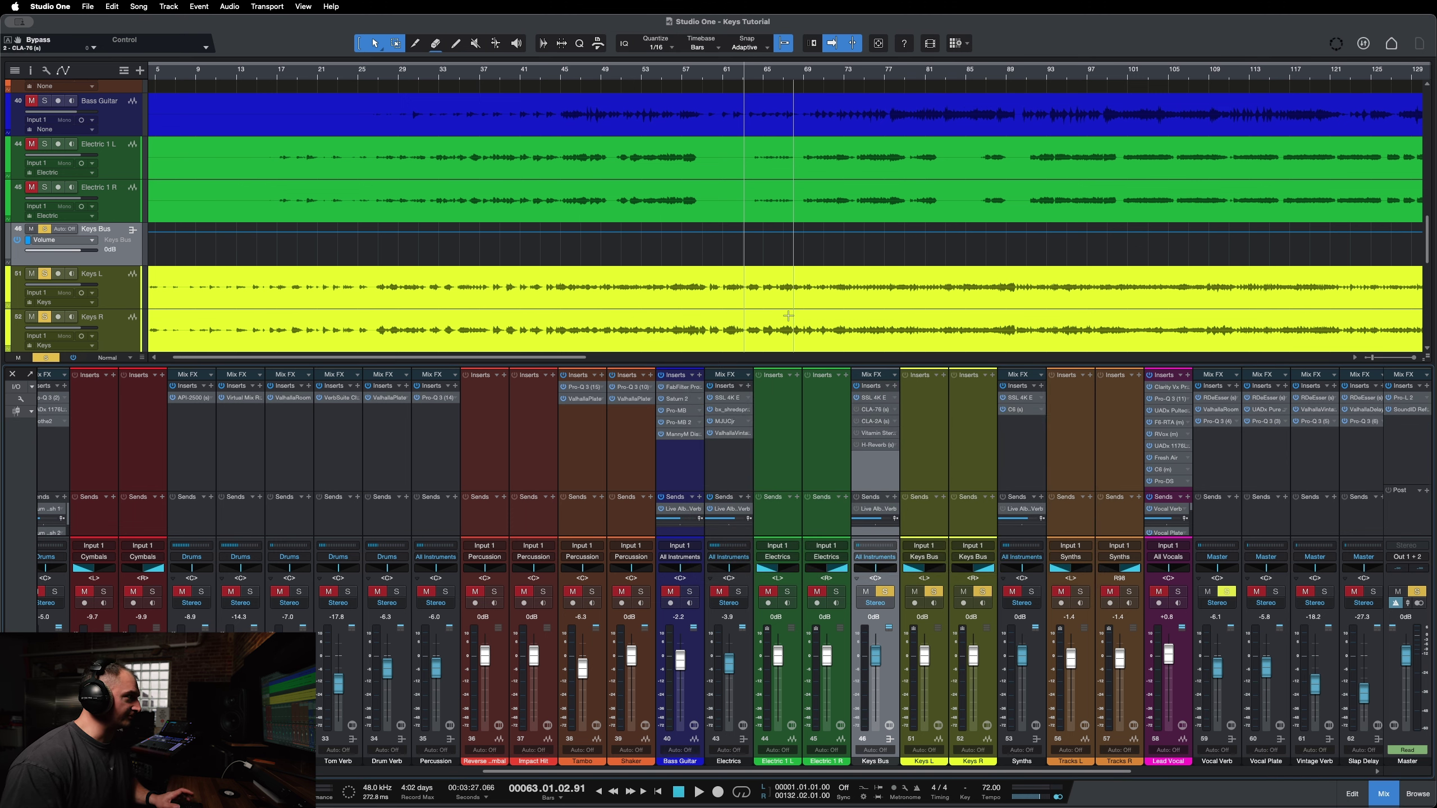
# Step: Return the playback position to near the song's start, and open the Keys Bus's CLA-2A compressor, switched on but bypassed
pyautogui.hscroll(-1, 727, 309)
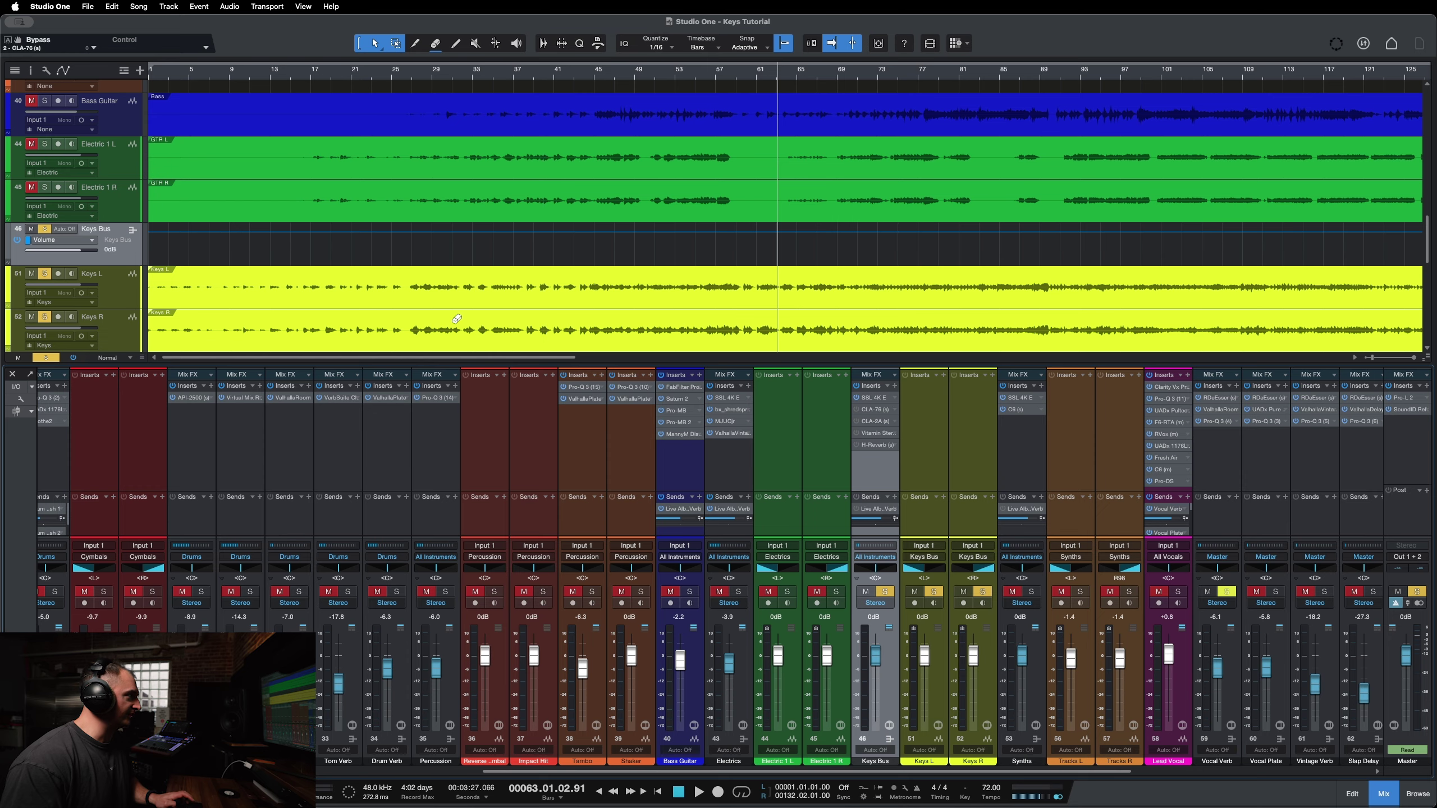
pyautogui.scroll(3, 540, 321)
pyautogui.press('Home')
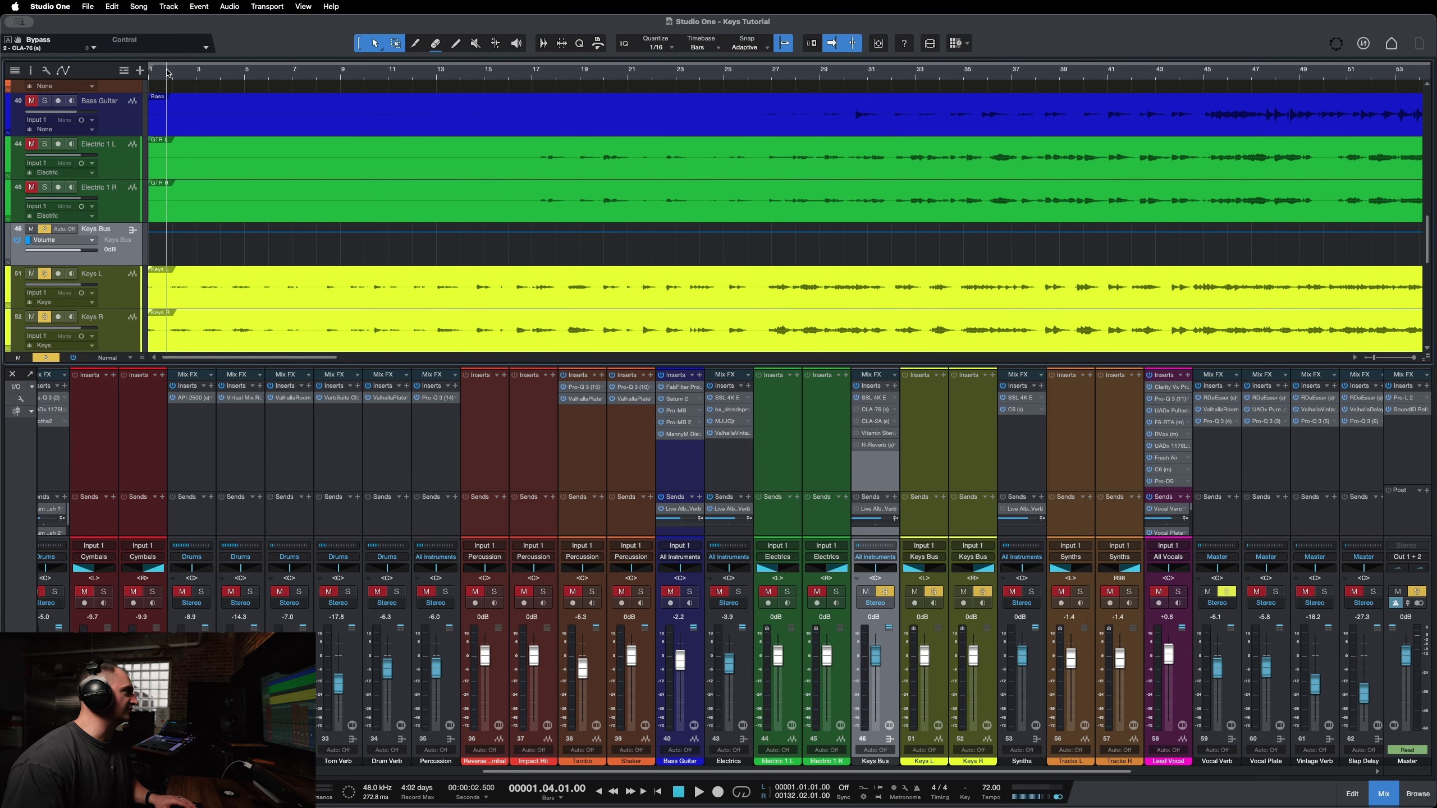
pyautogui.click(870, 422)
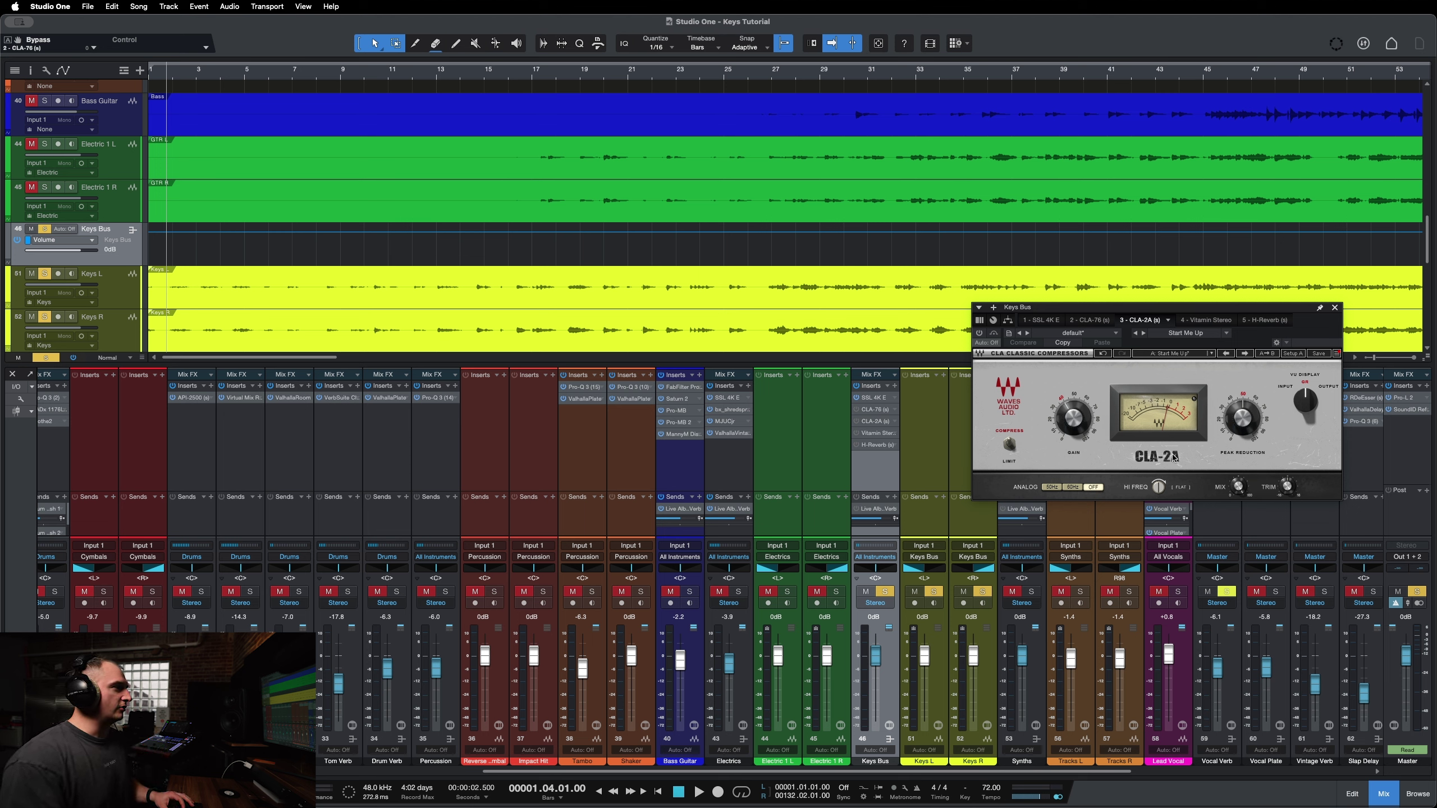
pyautogui.click(979, 334)
pyautogui.click(996, 334)
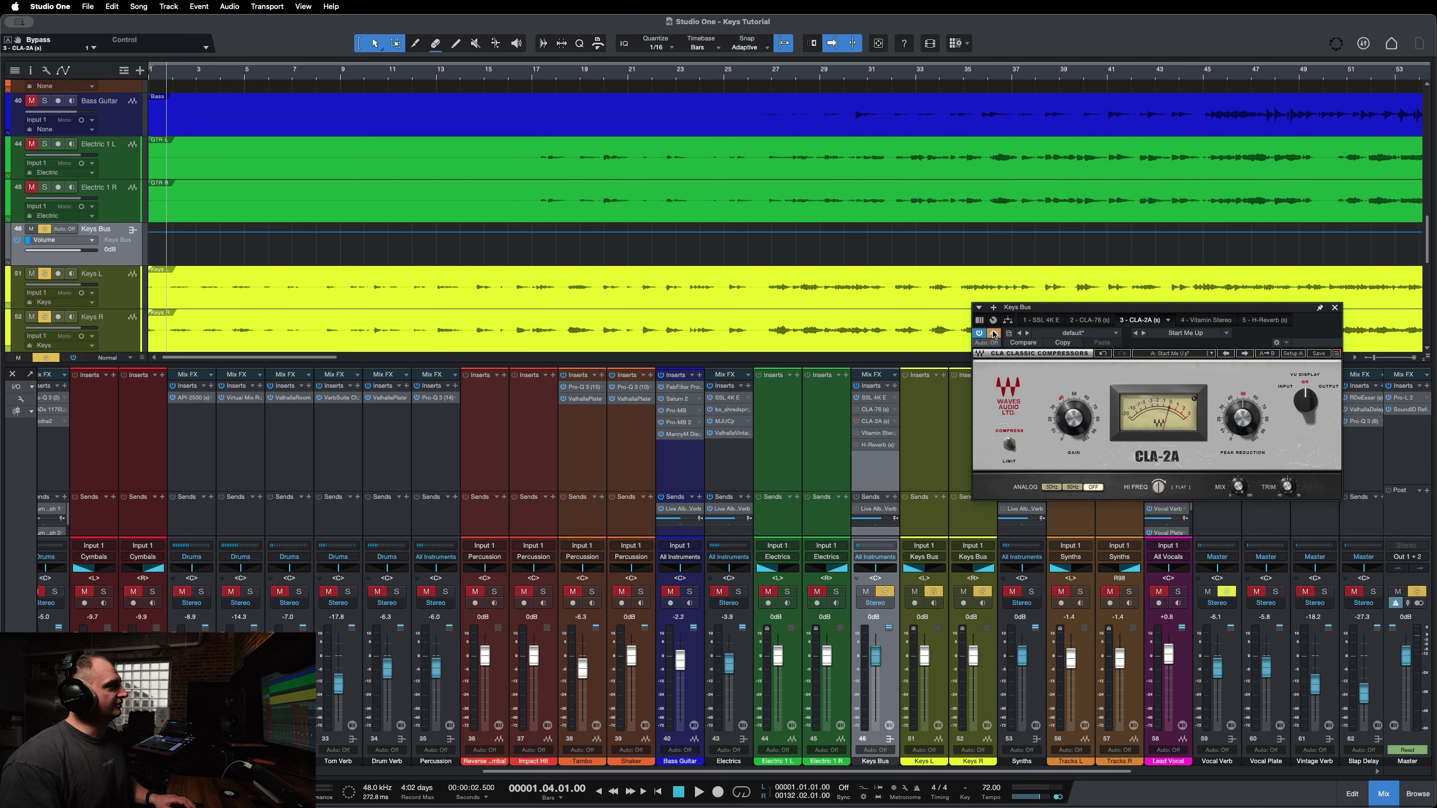
# Step: Compare the Keys Bus with the CLA-2A bypassed and active during playback, fine-tuning the compressor's Gain slightly
pyautogui.press('space')
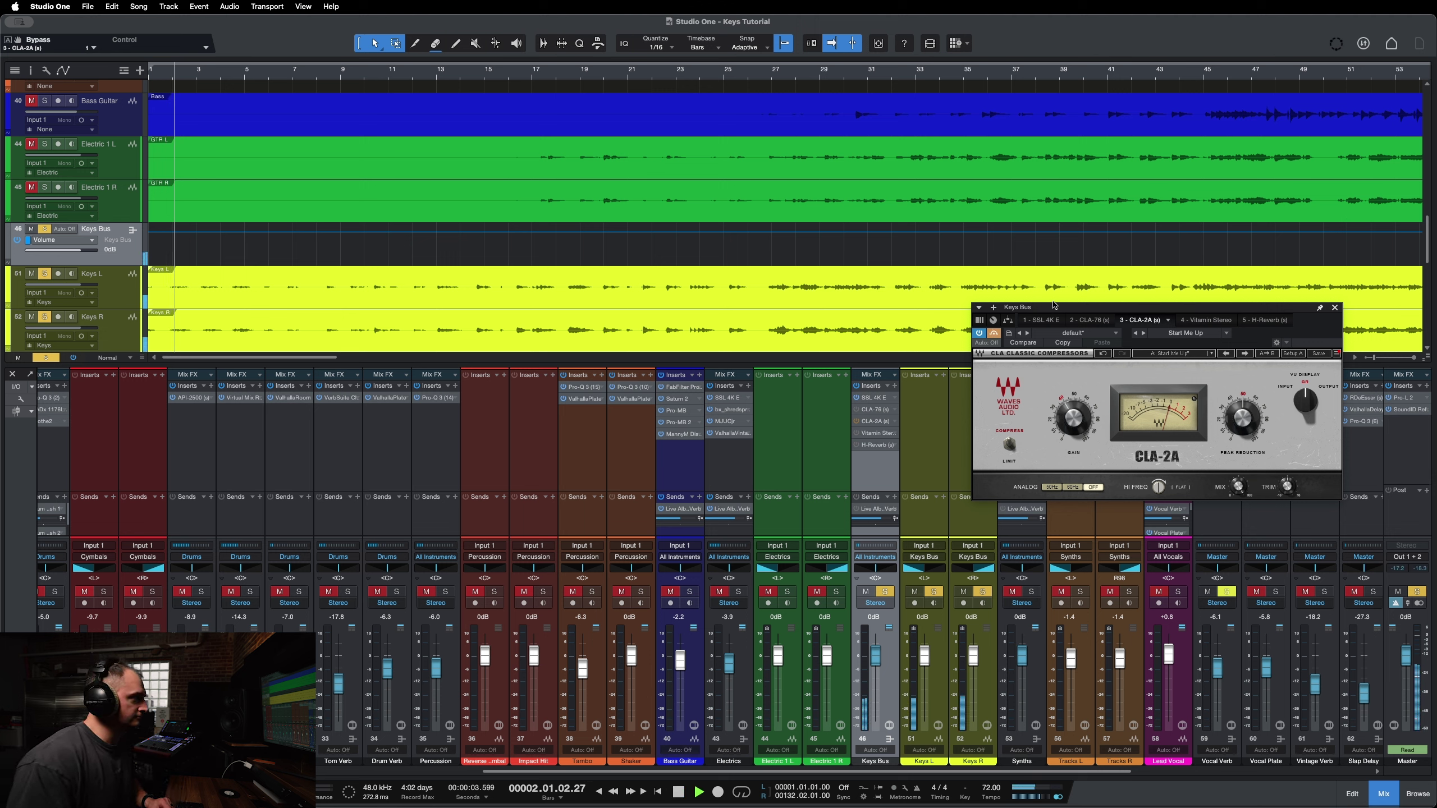
pyautogui.moveTo(1055, 307); pyautogui.dragTo(958, 294)
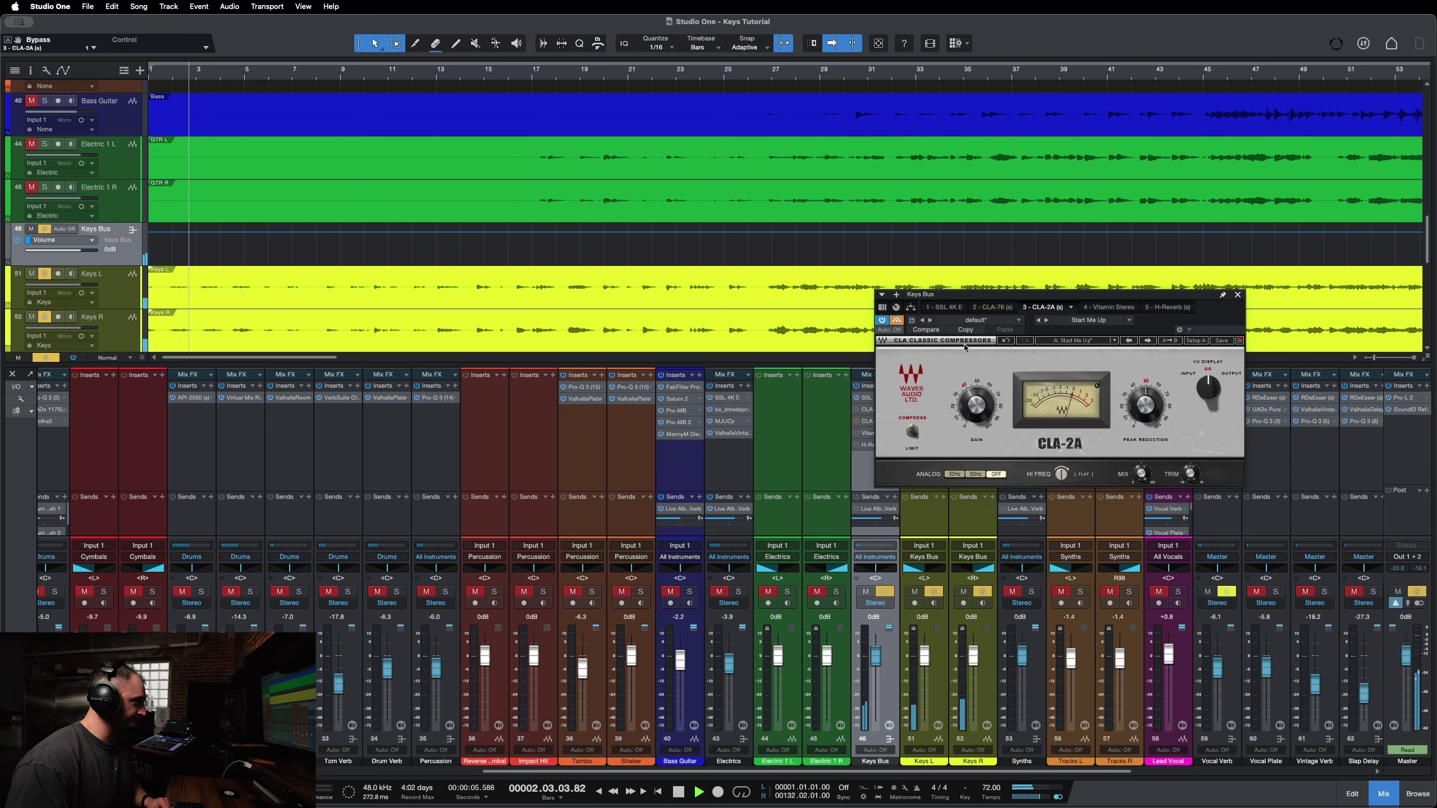
pyautogui.click(897, 322)
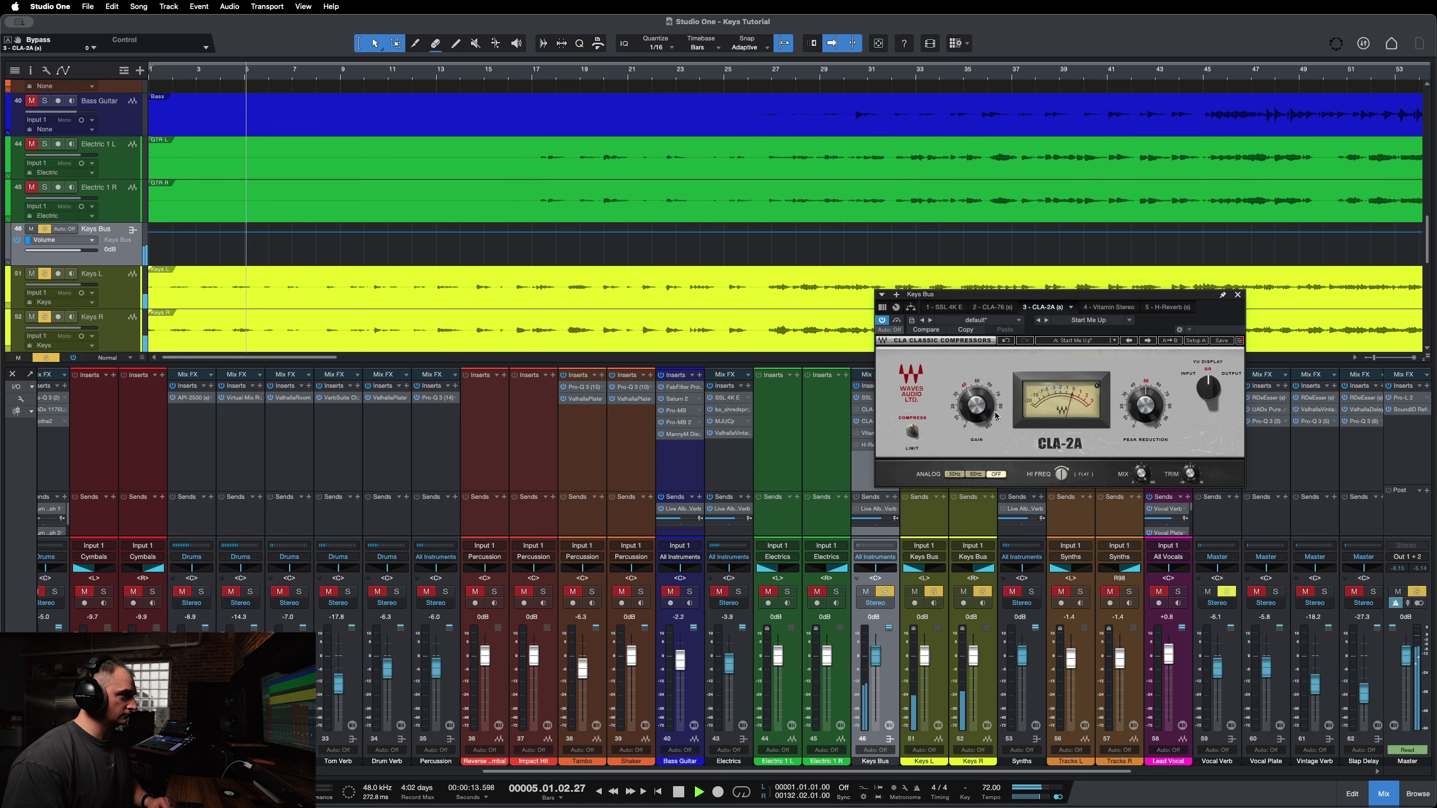
pyautogui.moveTo(976, 404)
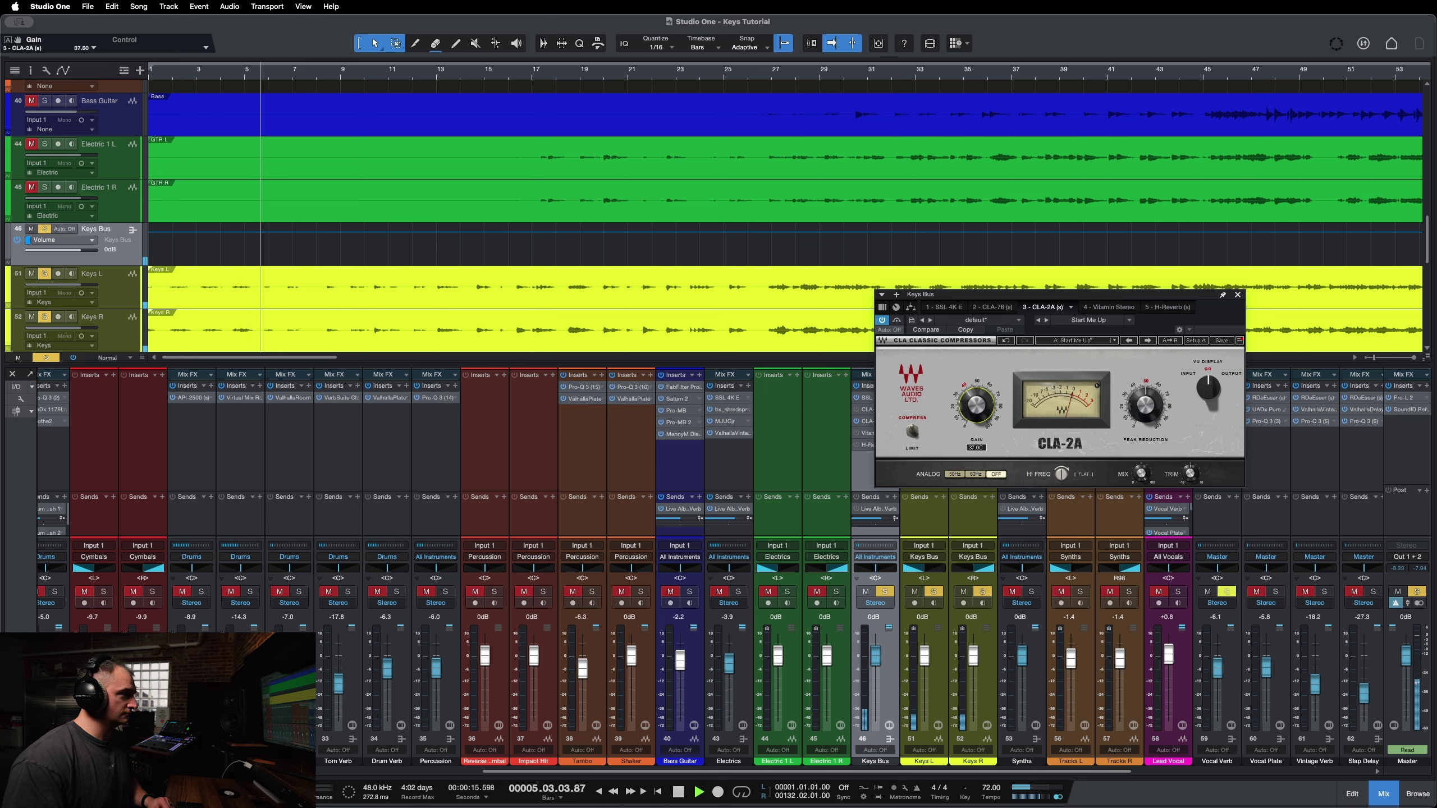
pyautogui.scroll(-2, 976, 404)
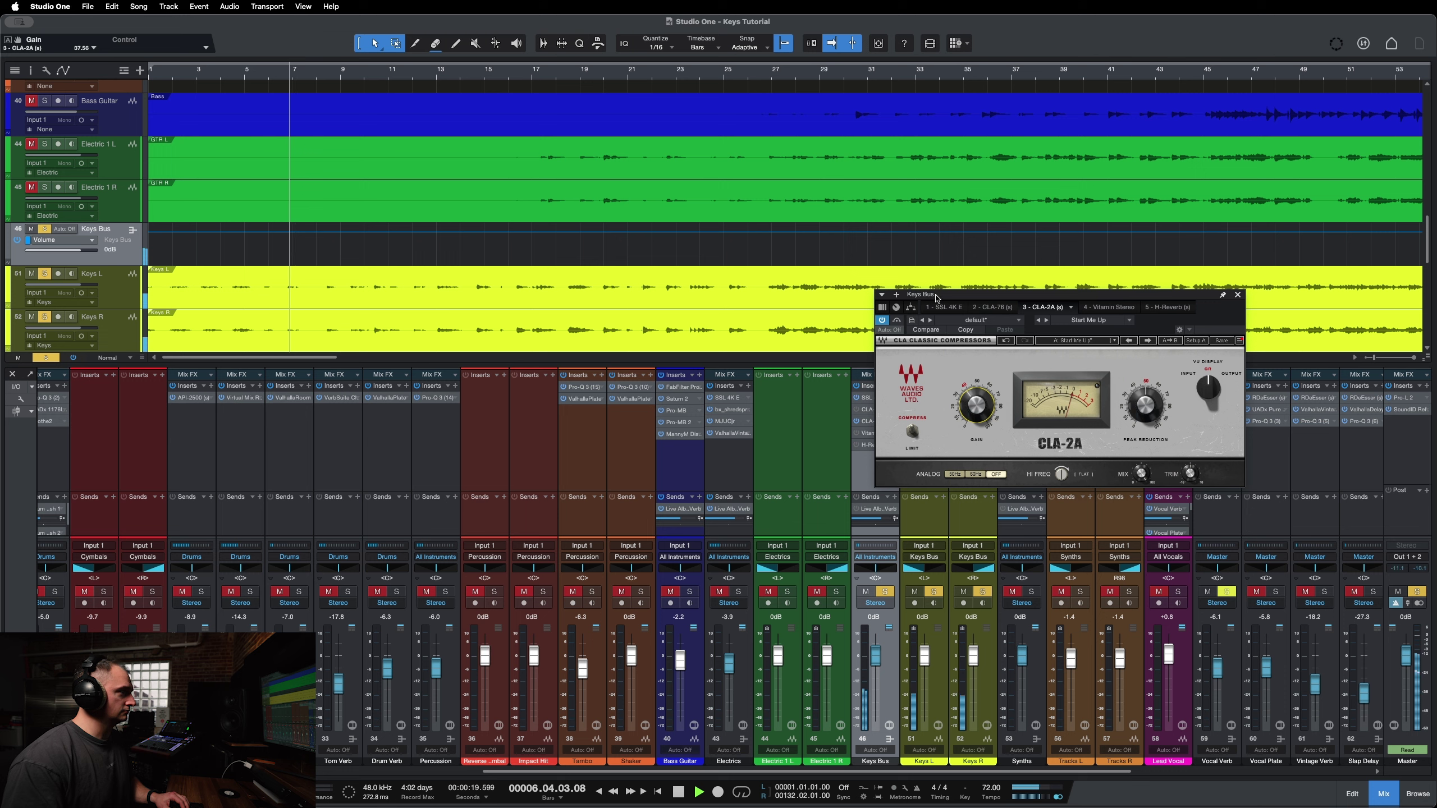
pyautogui.click(897, 321)
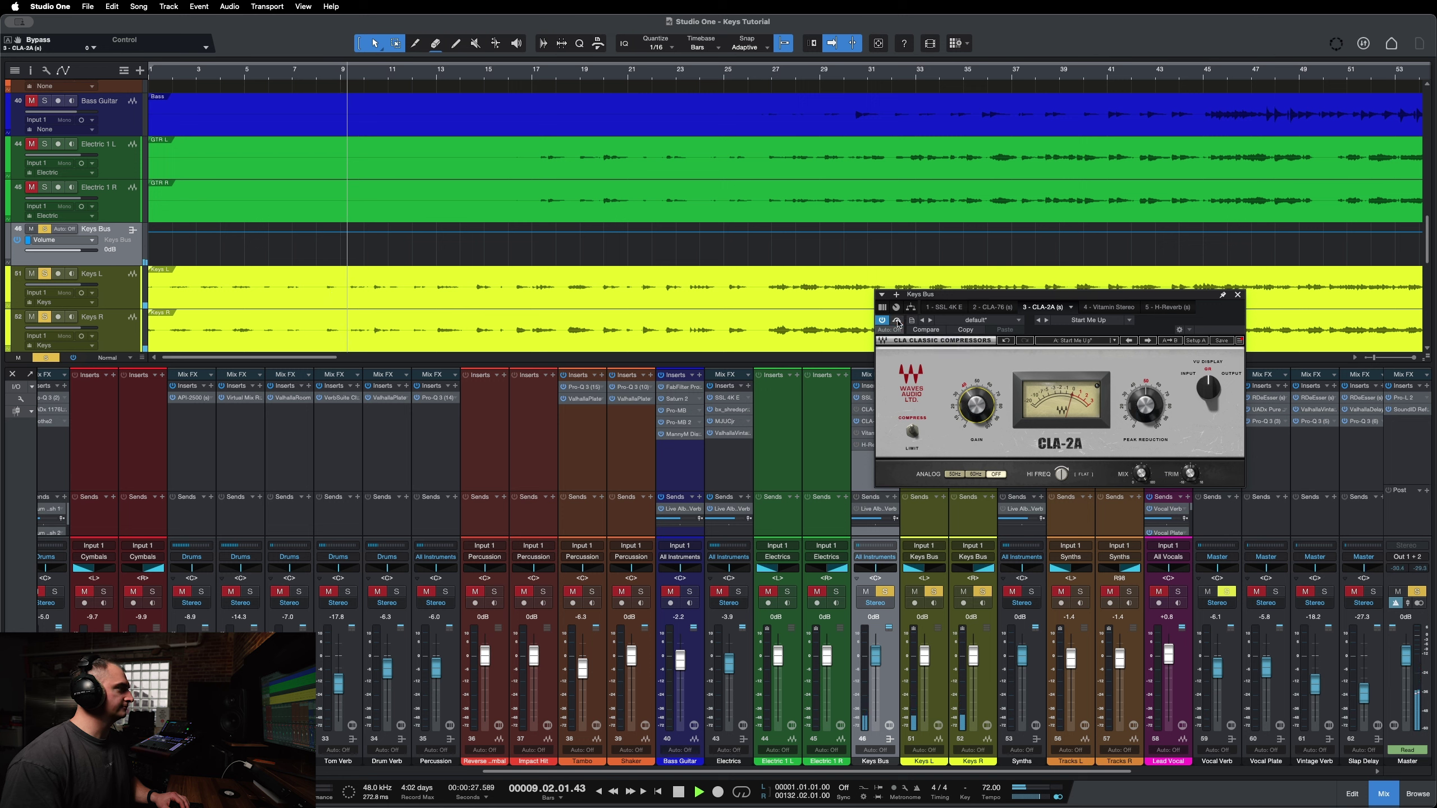
pyautogui.click(897, 321)
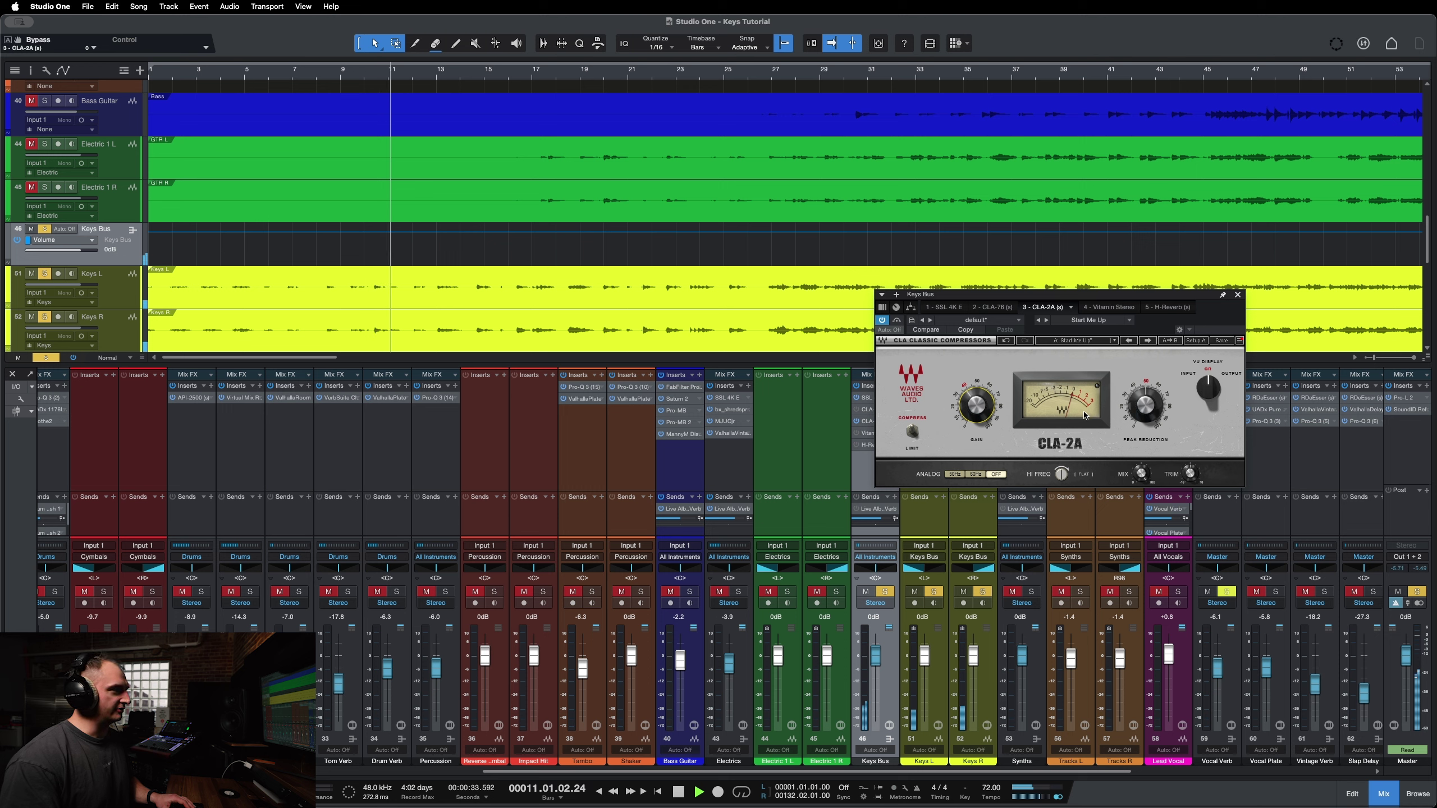
# Step: Adjust the CLA-2A's Peak Reduction during playback, check it against bypass, and close the compressor's window
pyautogui.moveTo(1145, 404)
pyautogui.moveTo(1145, 405); pyautogui.dragTo(1121, 415)
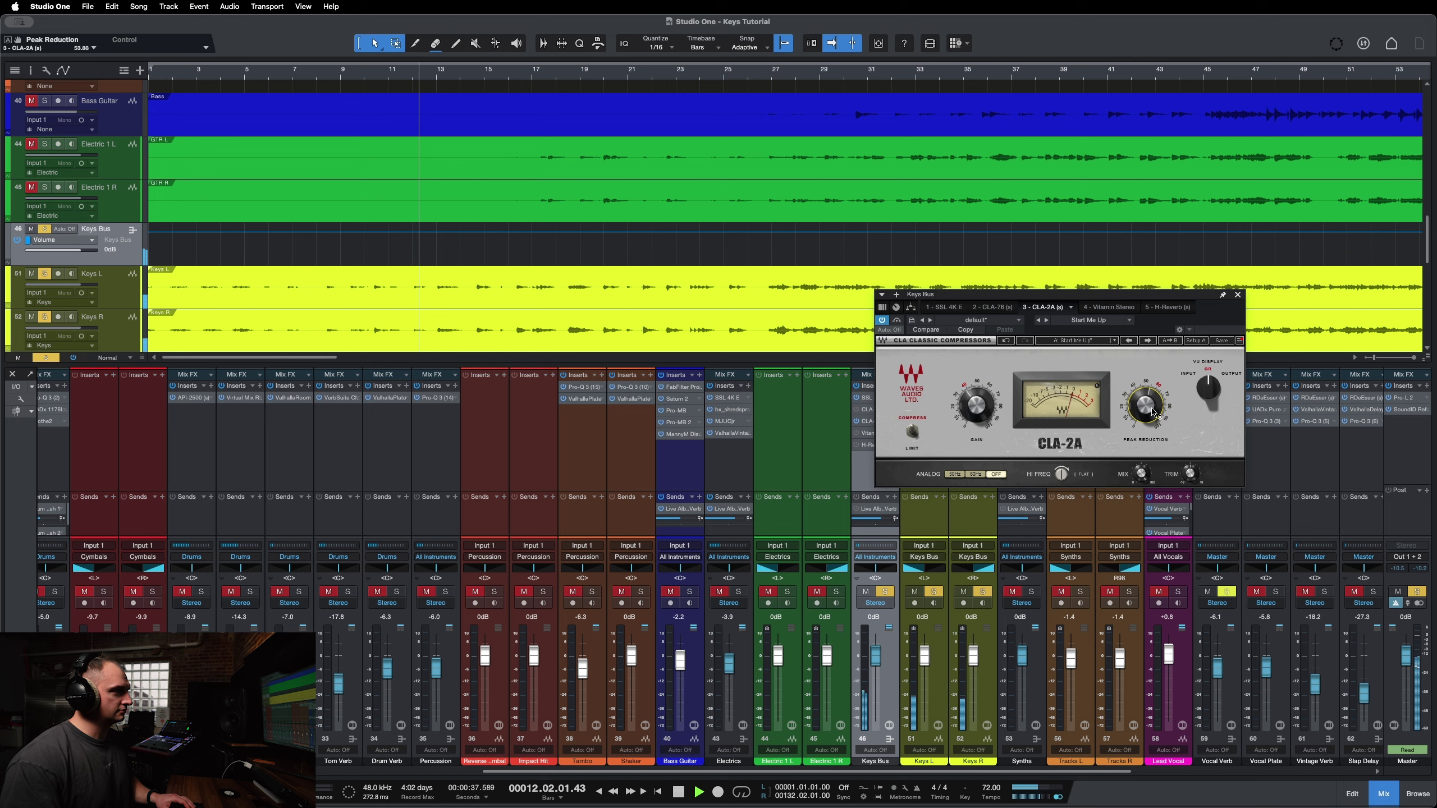
pyautogui.moveTo(1141, 410); pyautogui.dragTo(1141, 403)
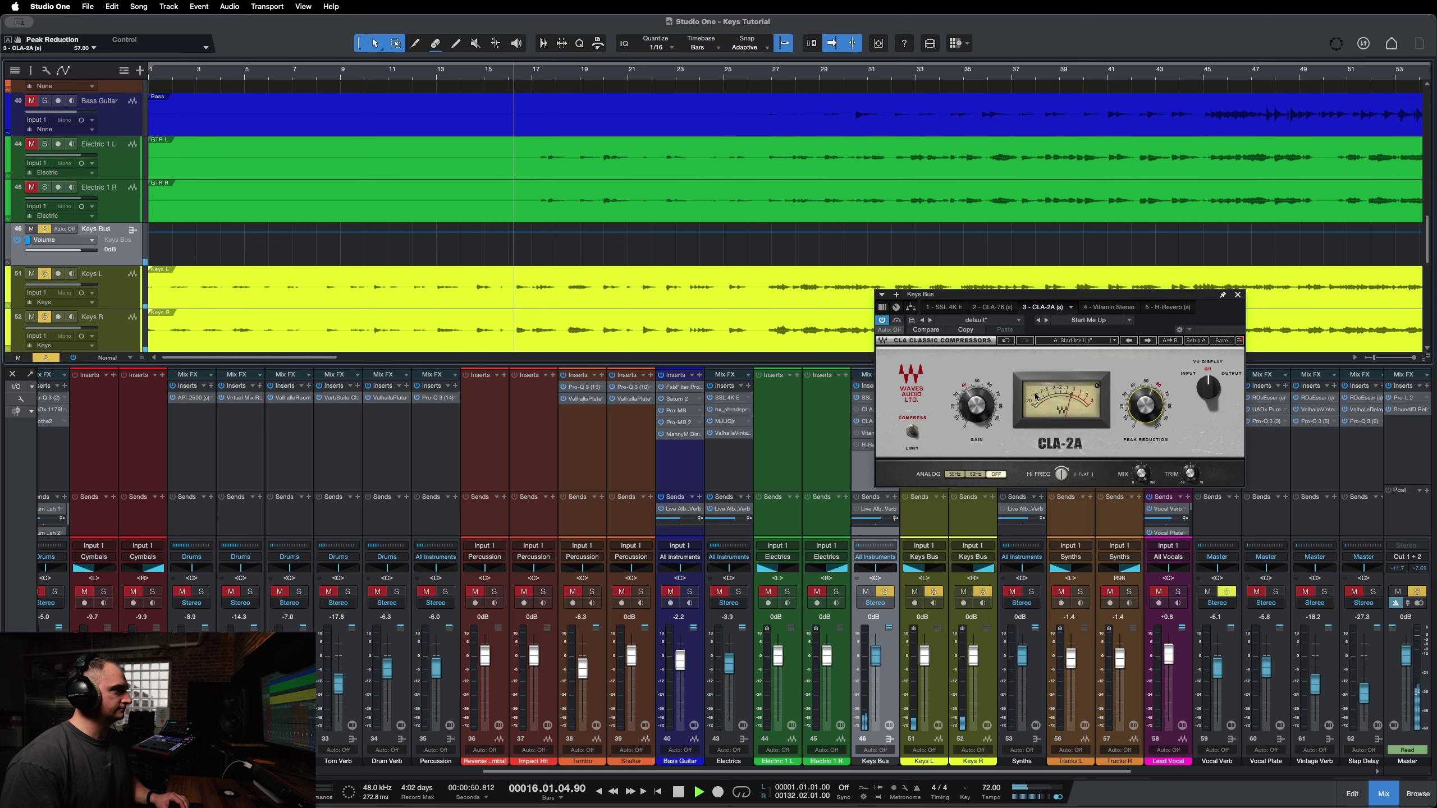
pyautogui.click(897, 322)
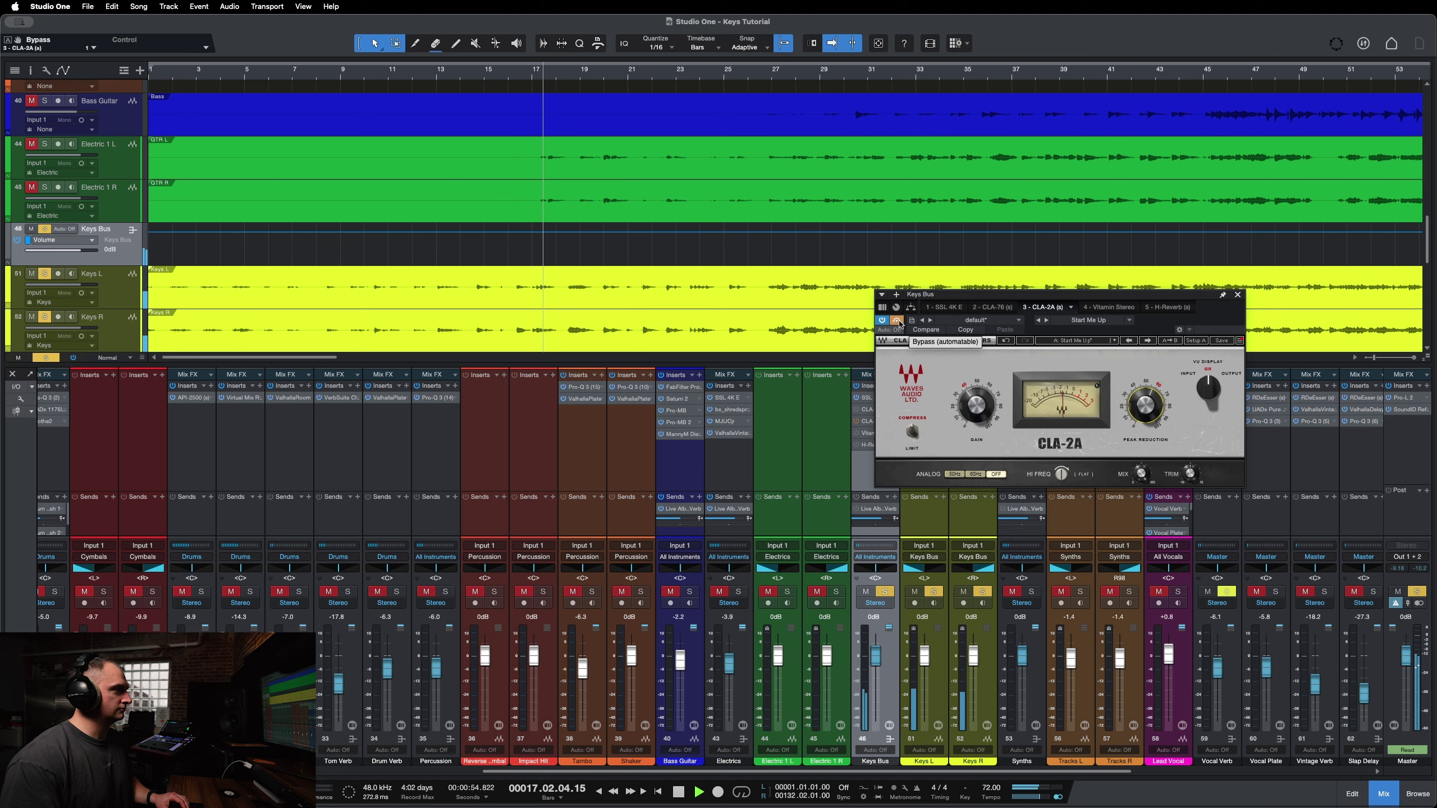
pyautogui.click(899, 321)
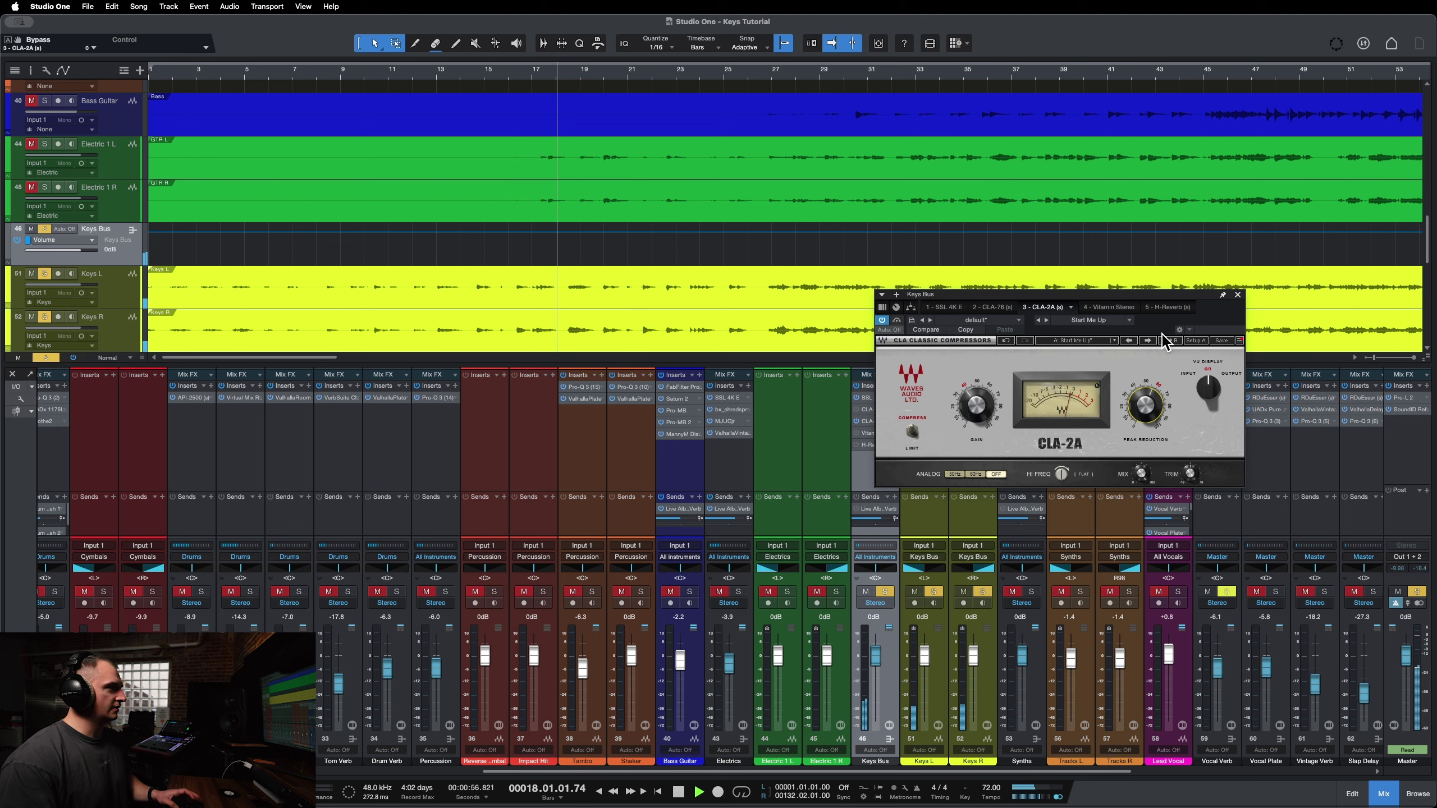
pyautogui.click(1237, 294)
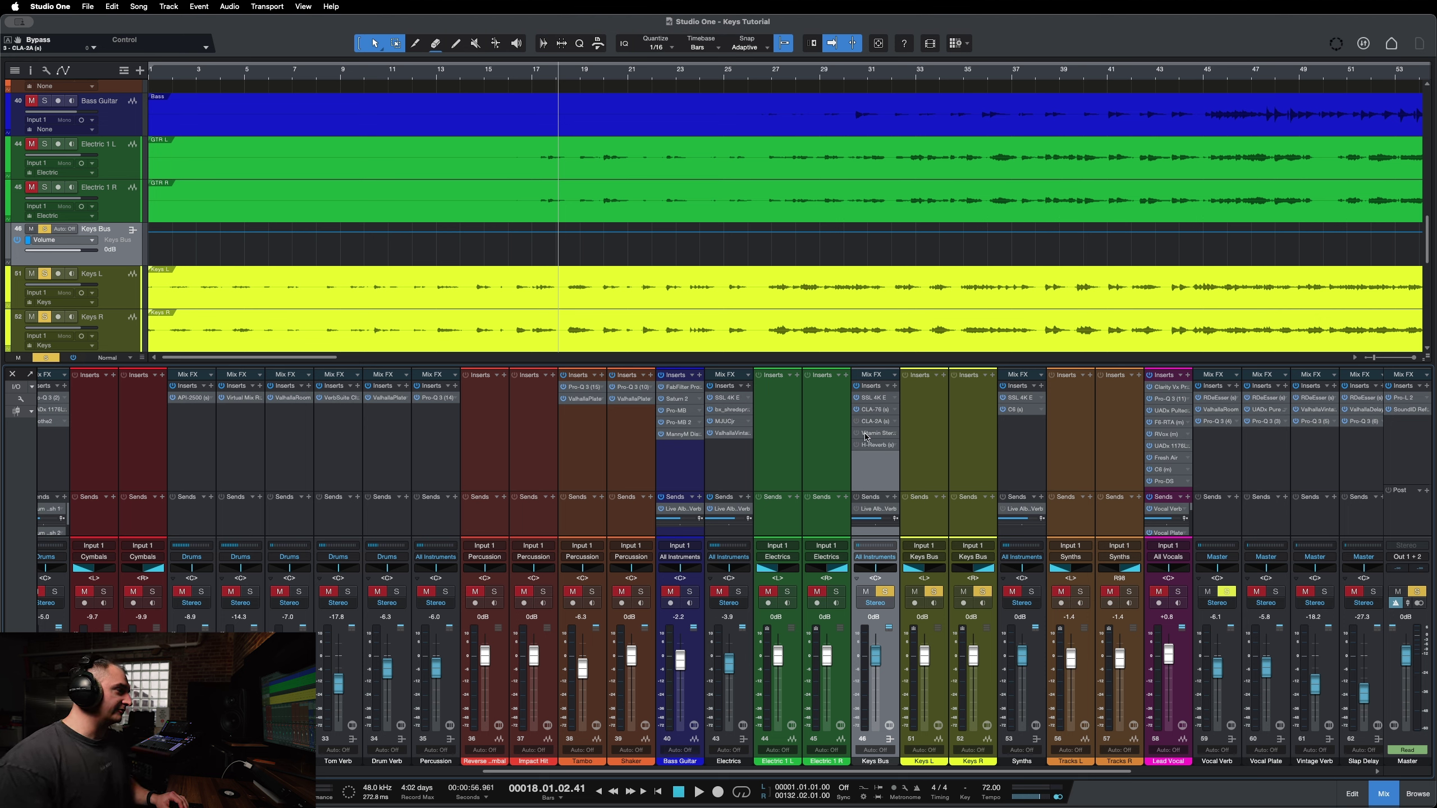
# Step: Open the Vitamin Stereo plugin on the Keys Bus, switch it on, and place its window over the mixer channels
pyautogui.doubleClick(871, 434)
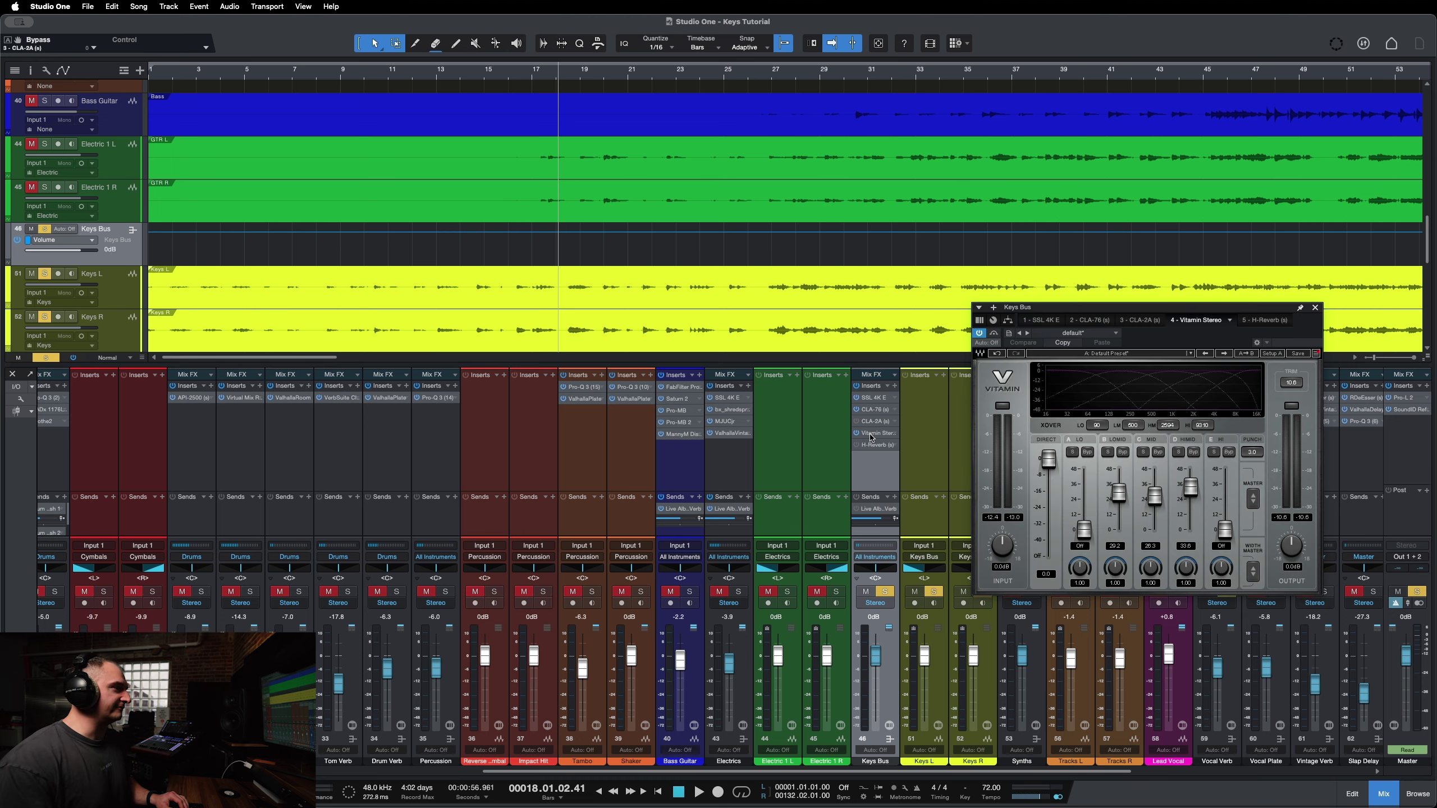
pyautogui.moveTo(1168, 309); pyautogui.dragTo(1097, 314)
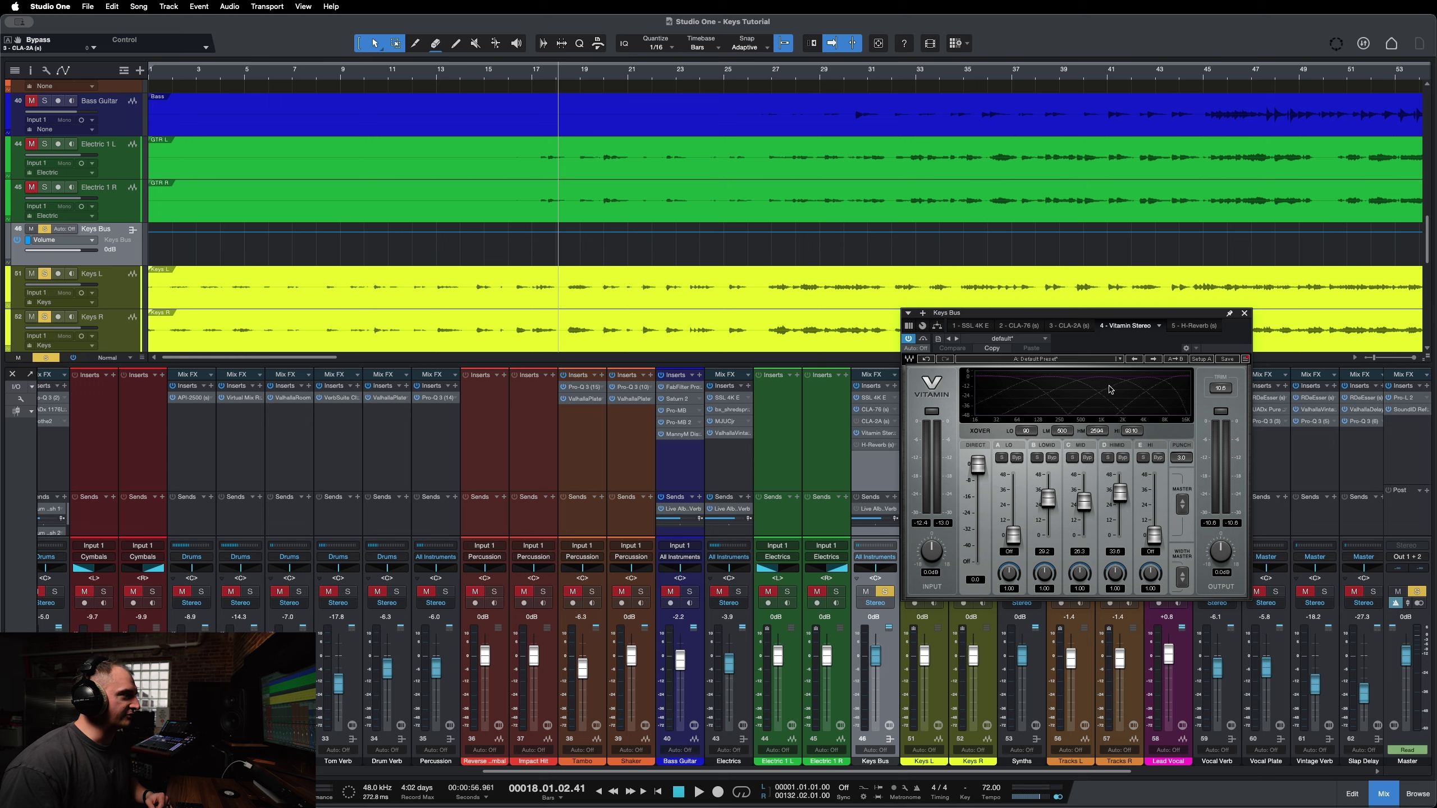
pyautogui.moveTo(1043, 314); pyautogui.dragTo(939, 281)
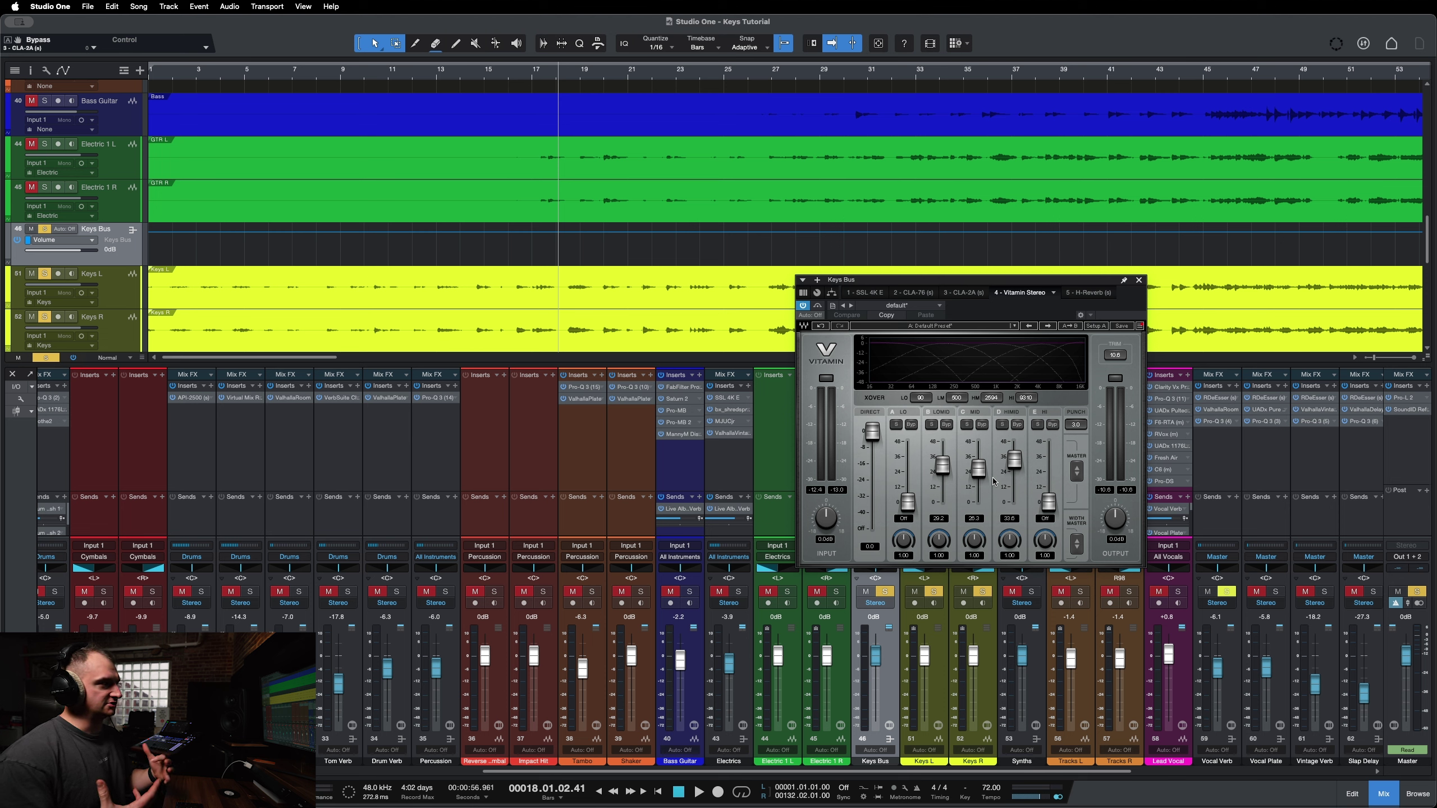
# Step: Compare the Keys Bus with Vitamin Stereo bypassed and active during playback, and close the plugin's window
pyautogui.click(818, 307)
pyautogui.press('space')
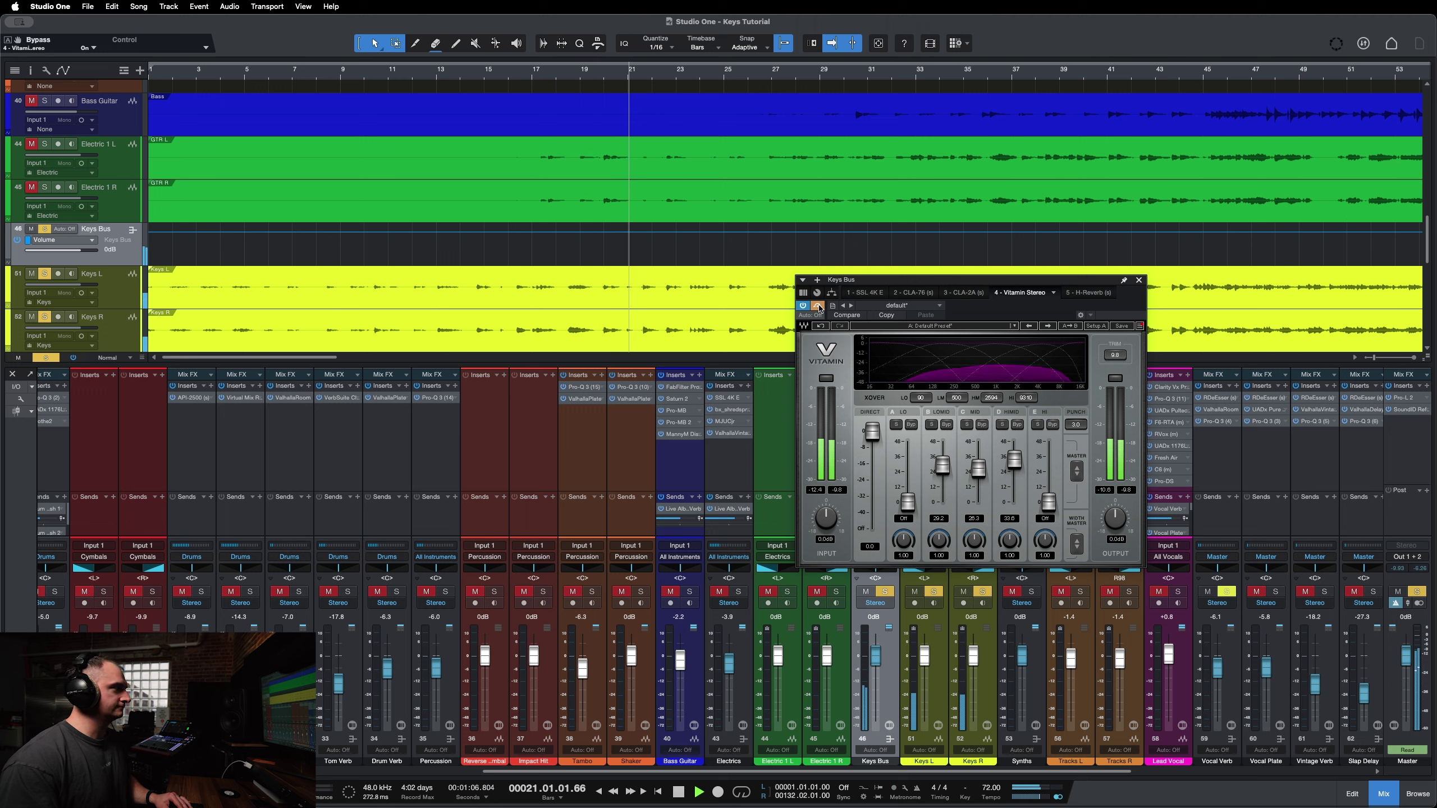
pyautogui.click(817, 306)
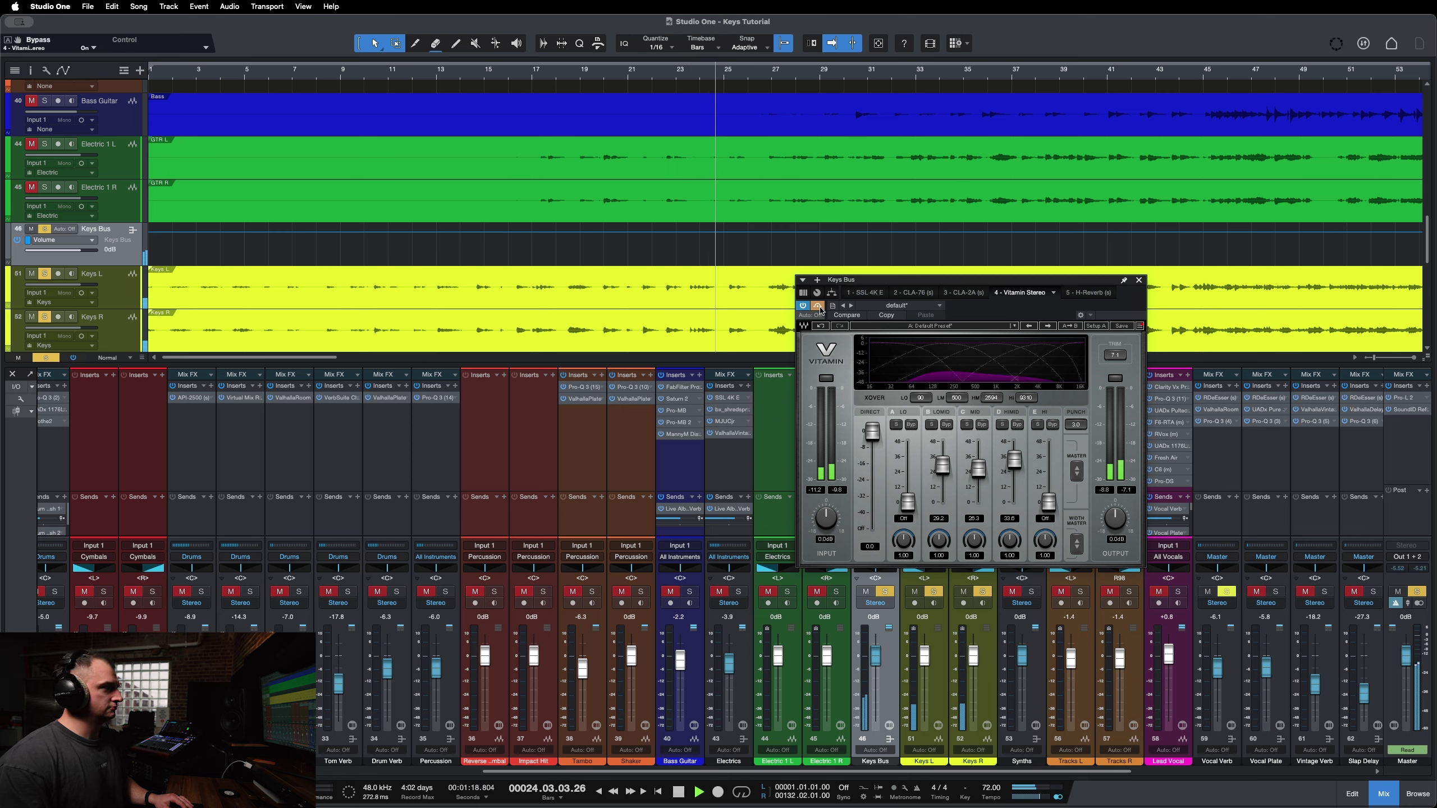
pyautogui.click(818, 307)
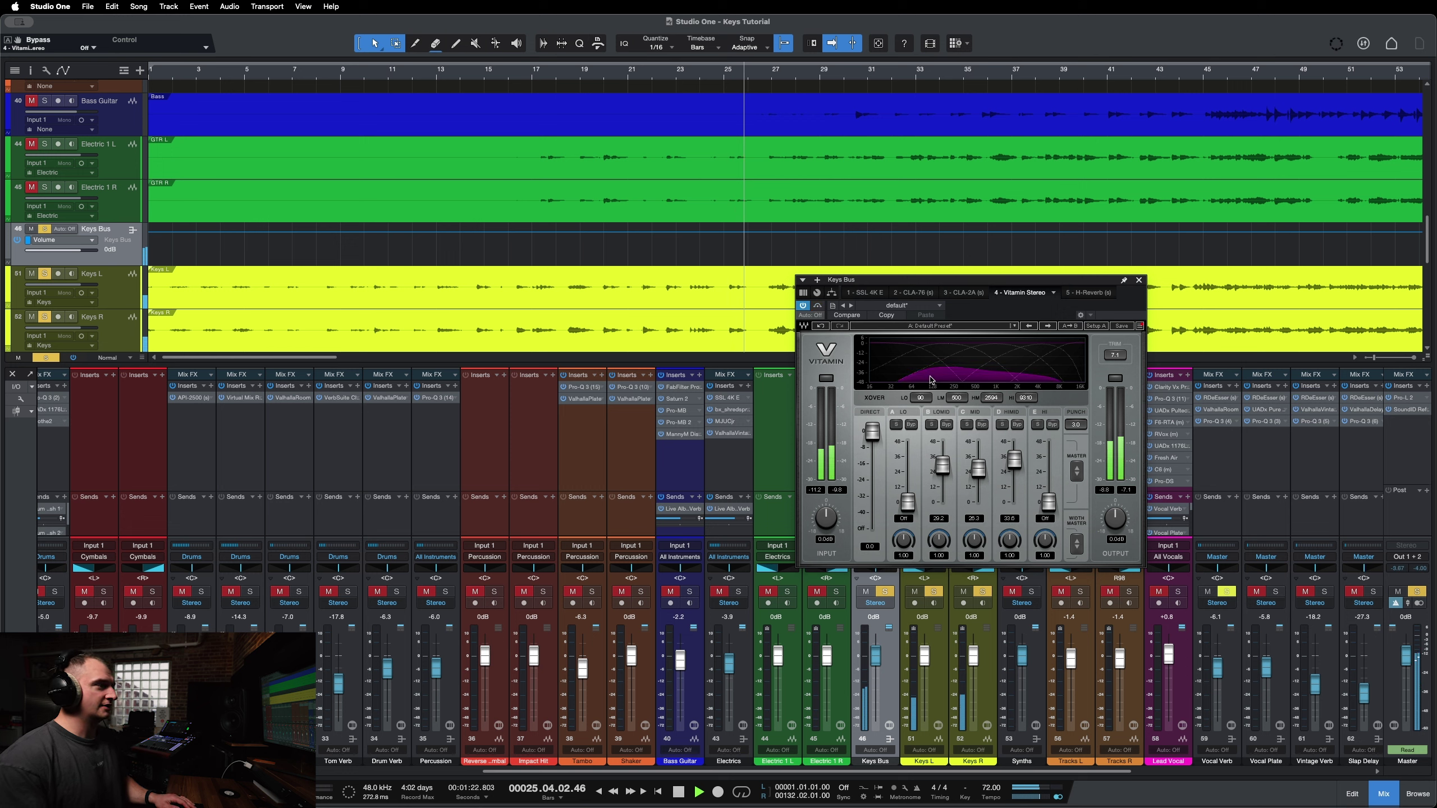
pyautogui.press('space')
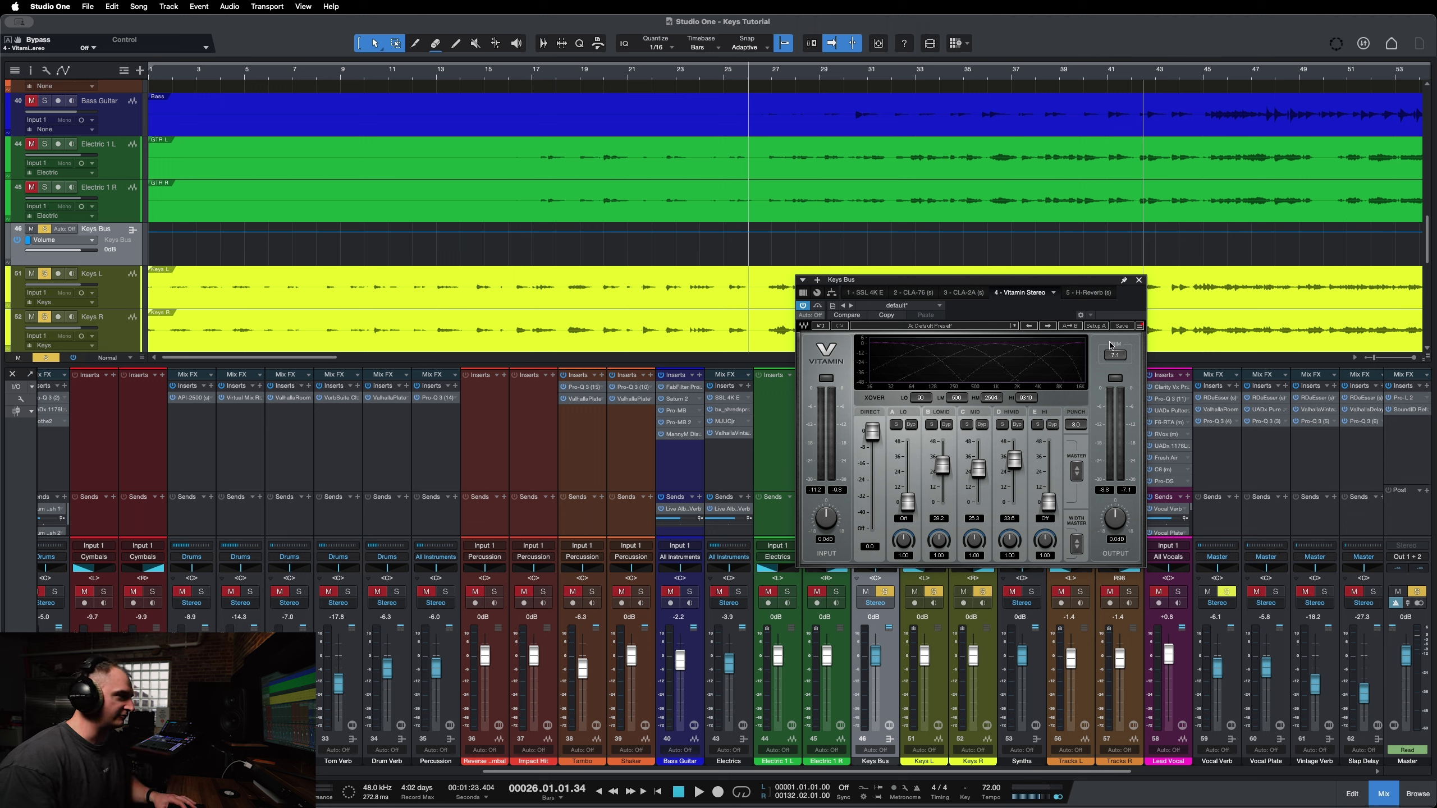
pyautogui.click(1140, 280)
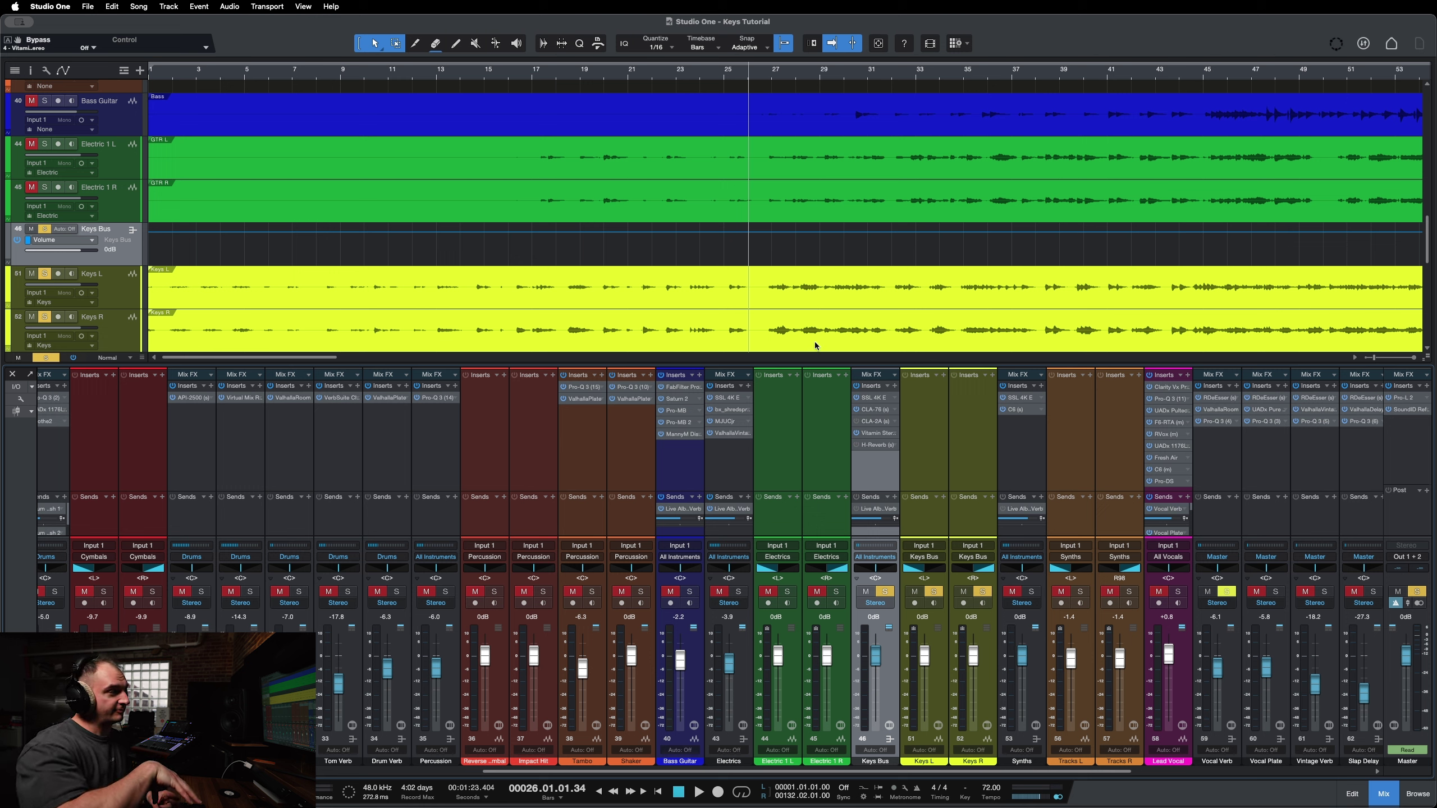
# Step: Open the H-Reverb plugin on the Keys Bus, switch it on, and shift its window slightly over the mixer
pyautogui.click(875, 446)
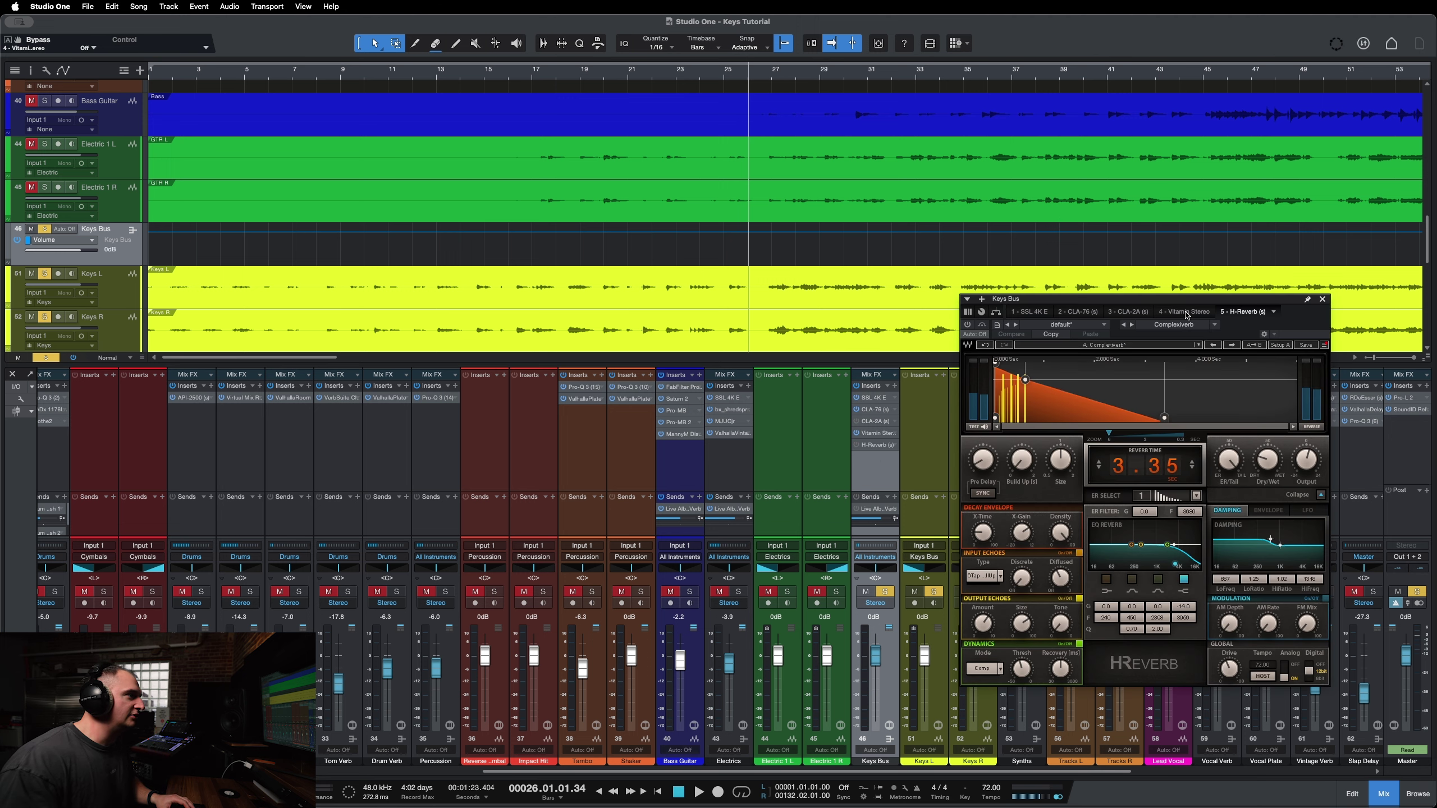
pyautogui.moveTo(1157, 301); pyautogui.dragTo(1133, 289)
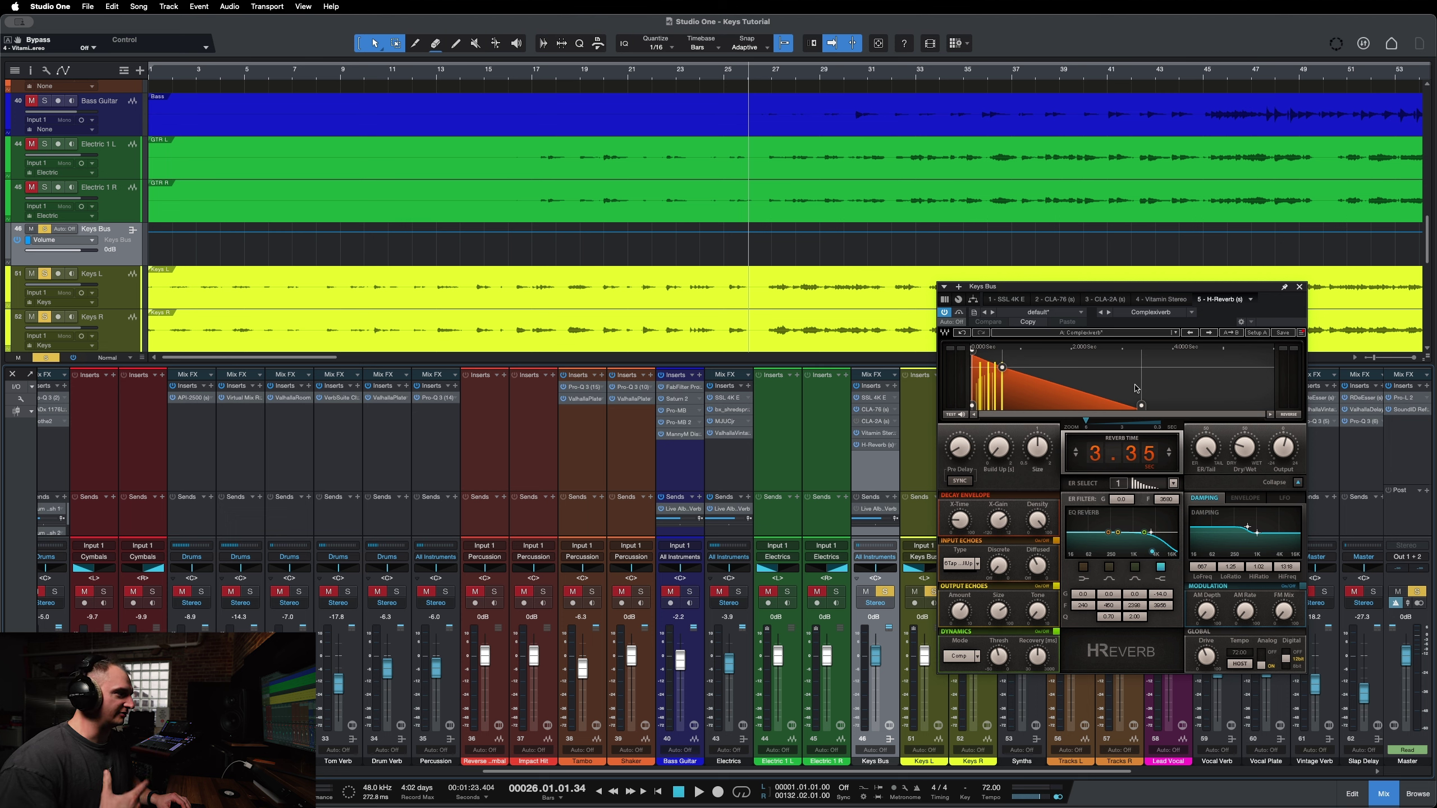
# Step: Collapse the H-Reverb's expanded controls, move its window over the mixer channels, and start playback near the song's beginning
pyautogui.click(1298, 484)
pyautogui.moveTo(1165, 291); pyautogui.dragTo(974, 294)
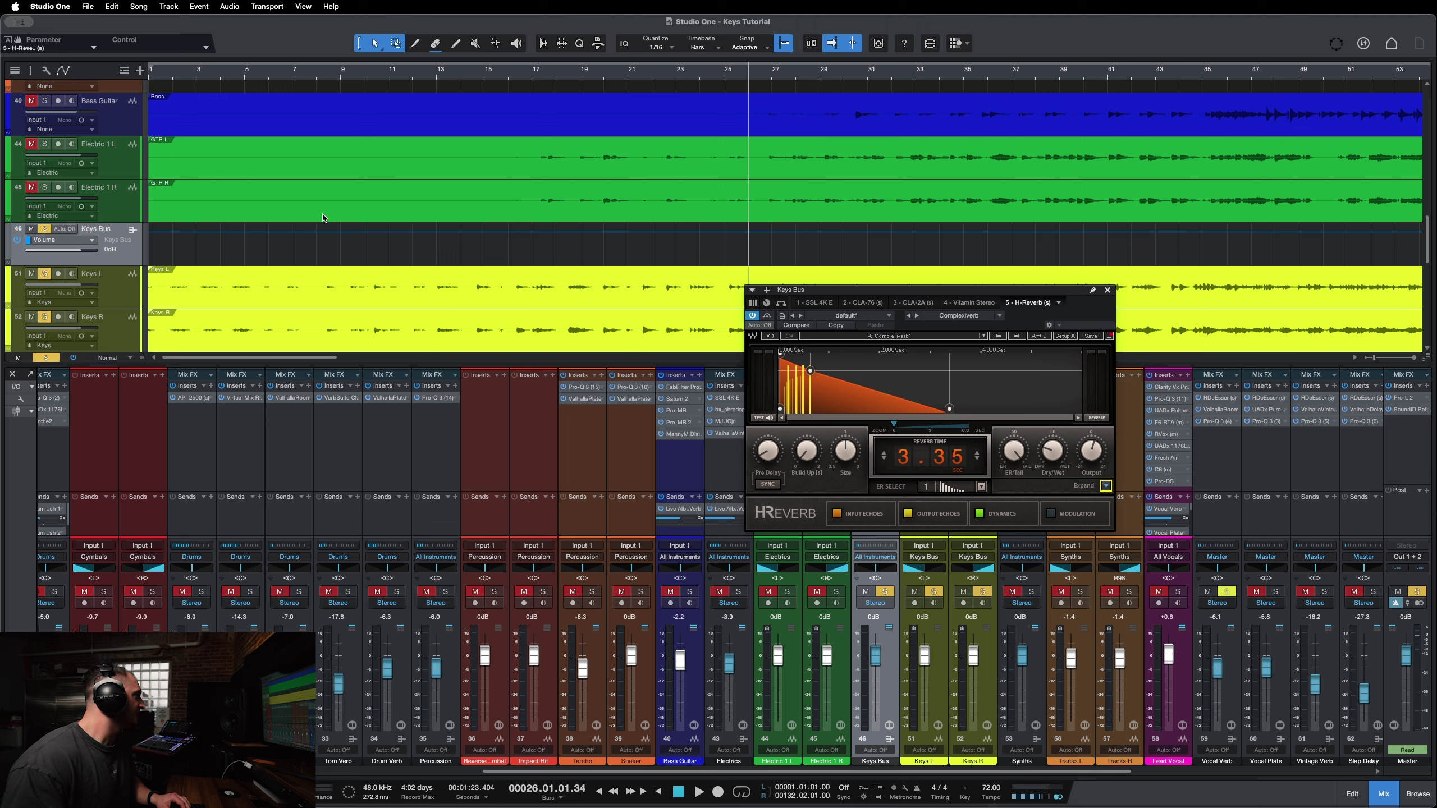
pyautogui.click(168, 76)
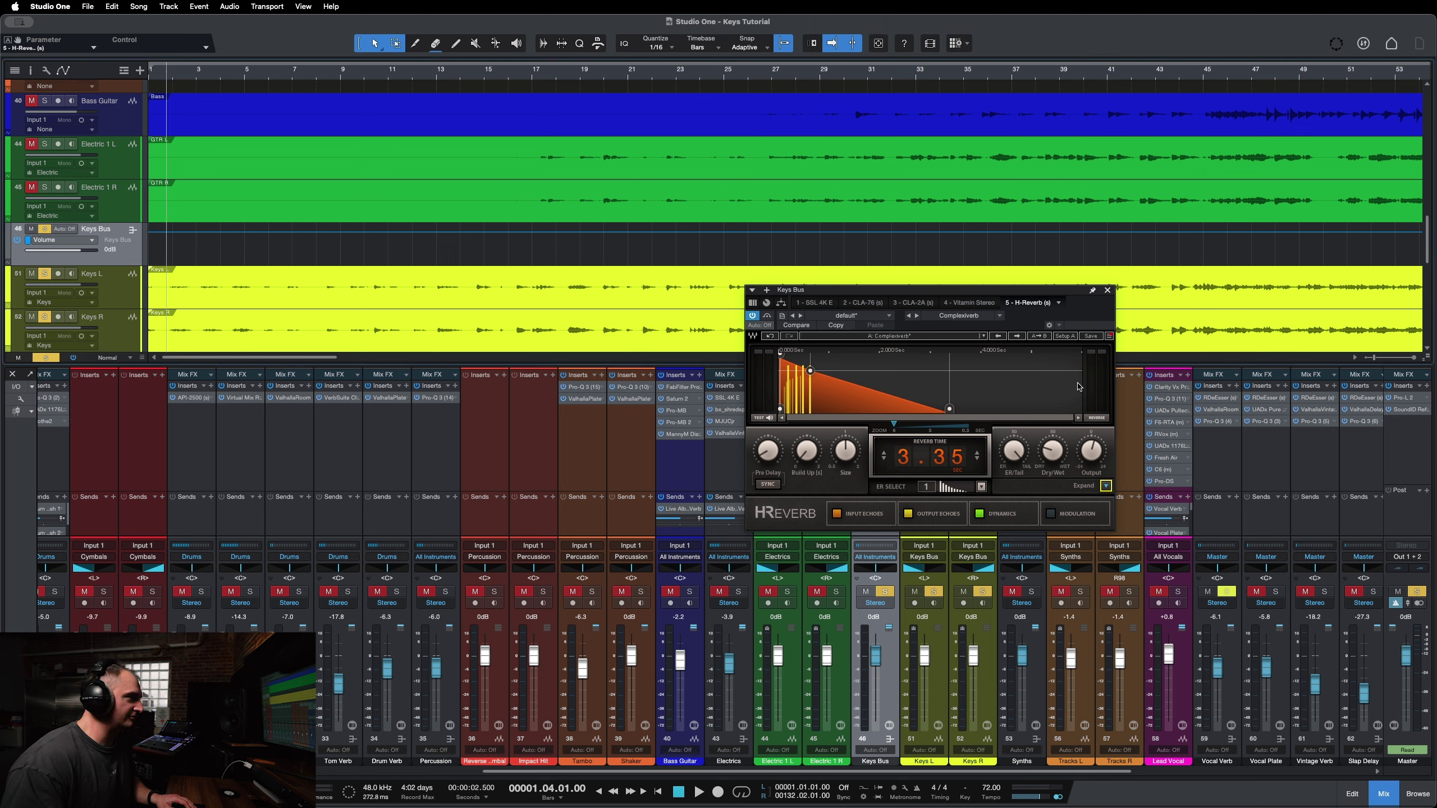
pyautogui.press('space')
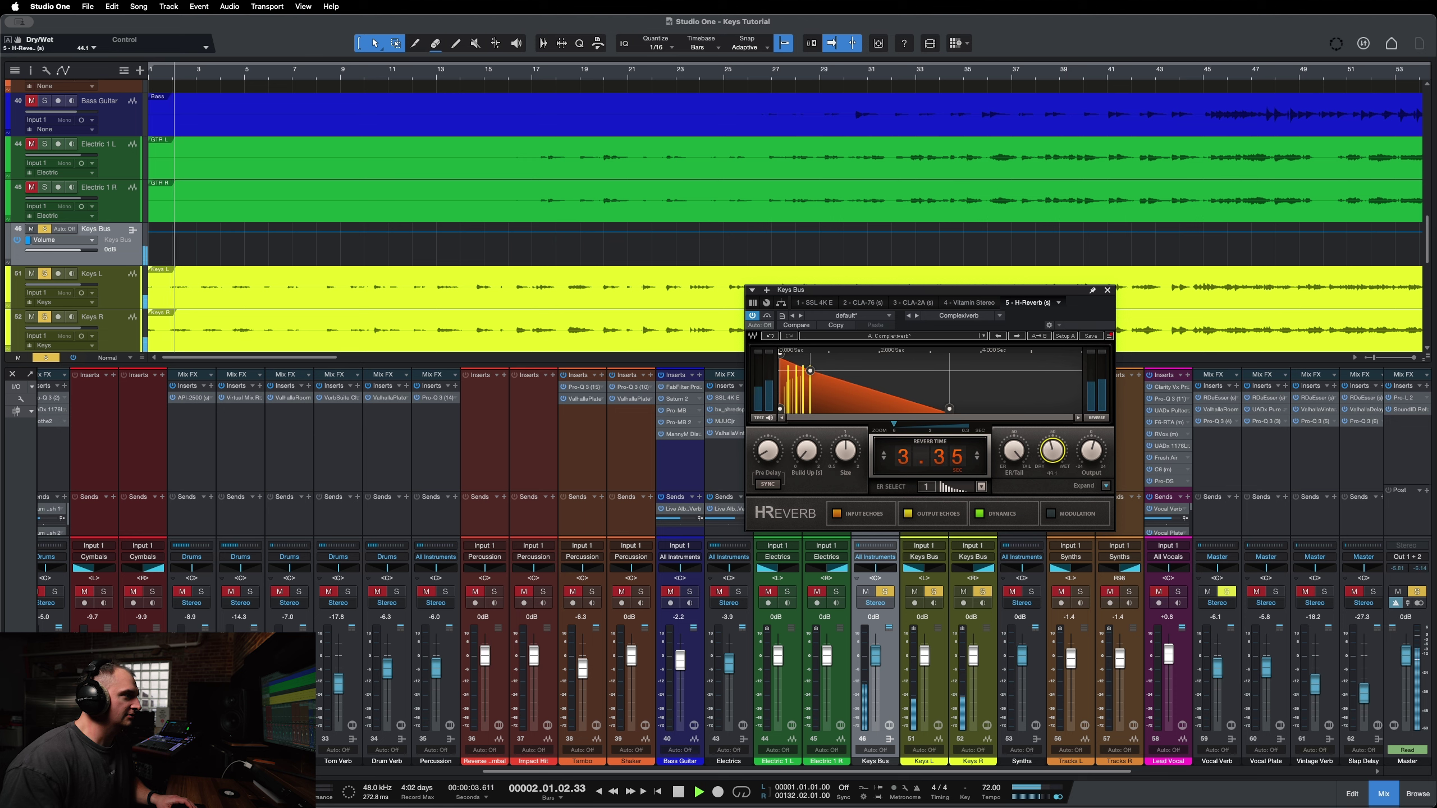
# Step: Try a wetter Dry/Wet setting on the H-Reverb, auditioning it near the song's start and from about bar 18
pyautogui.moveTo(1053, 451); pyautogui.dragTo(1056, 460)
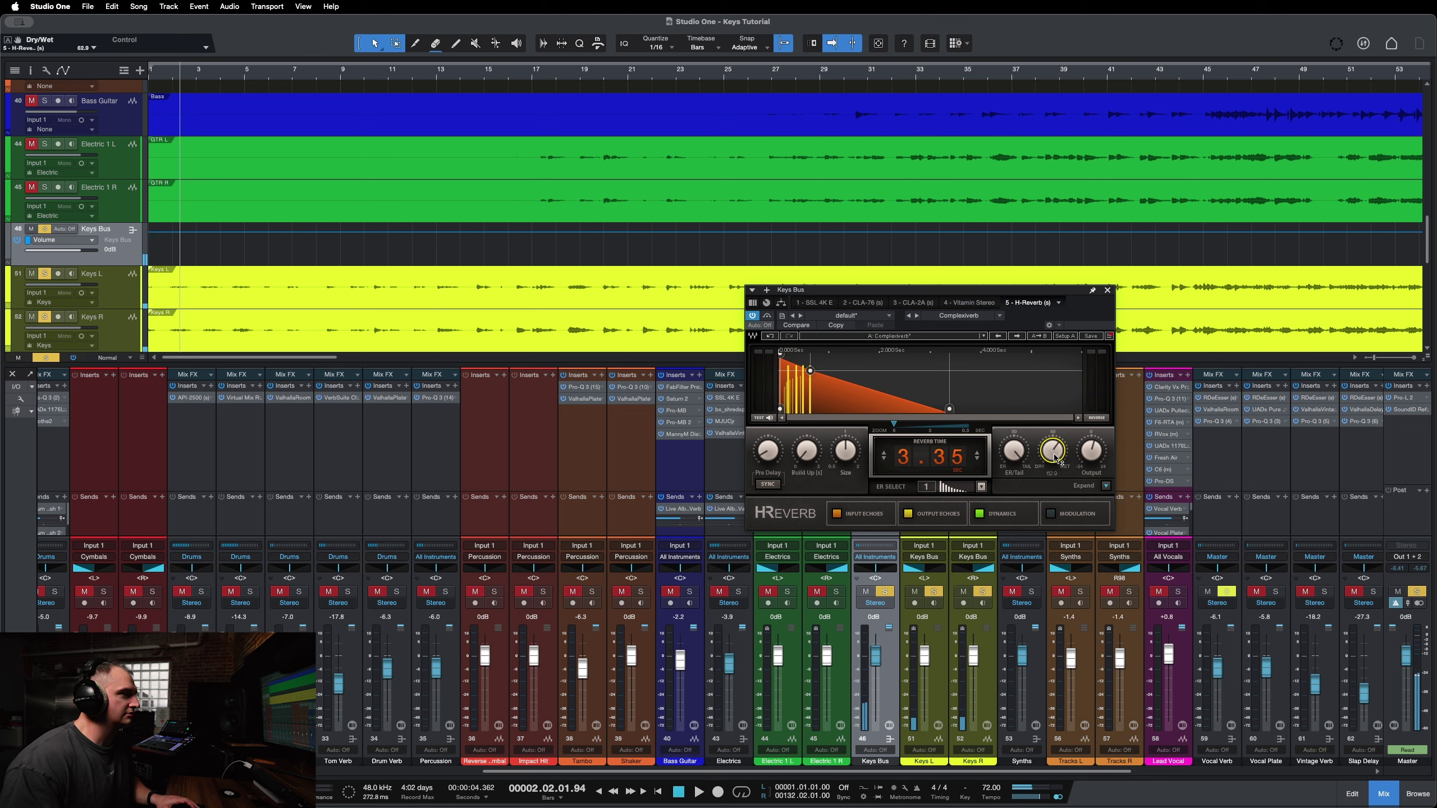
pyautogui.press('space')
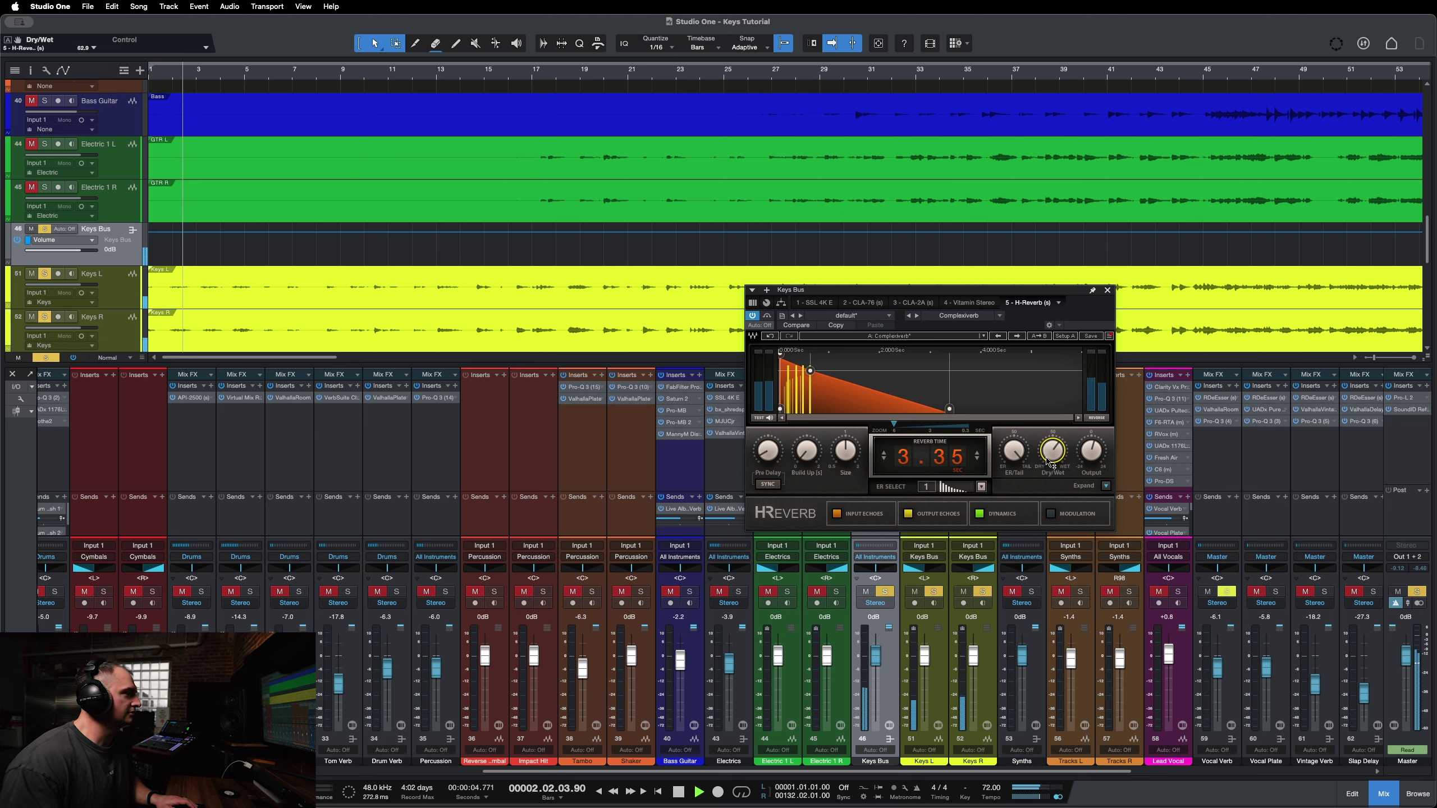
pyautogui.press('space')
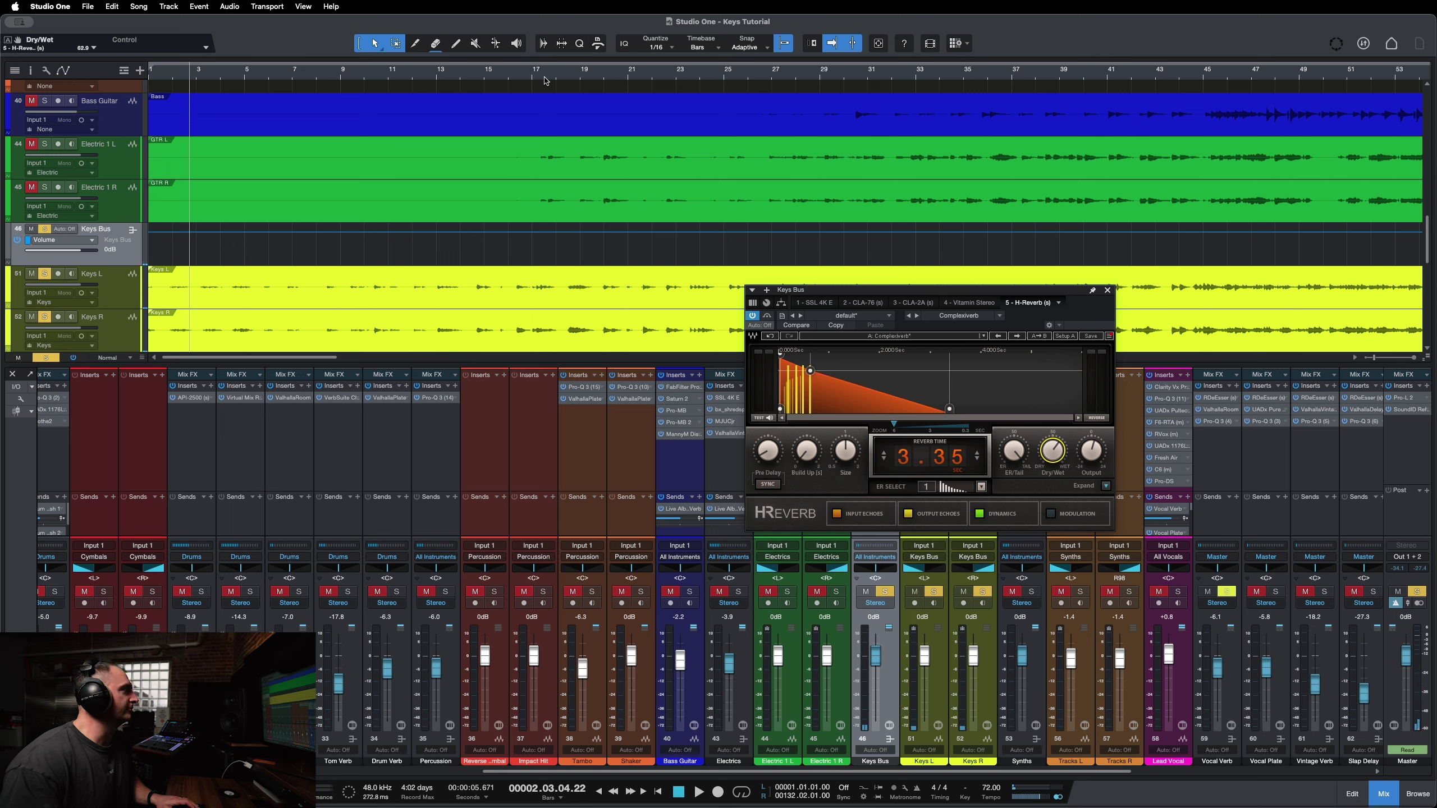
pyautogui.click(567, 78)
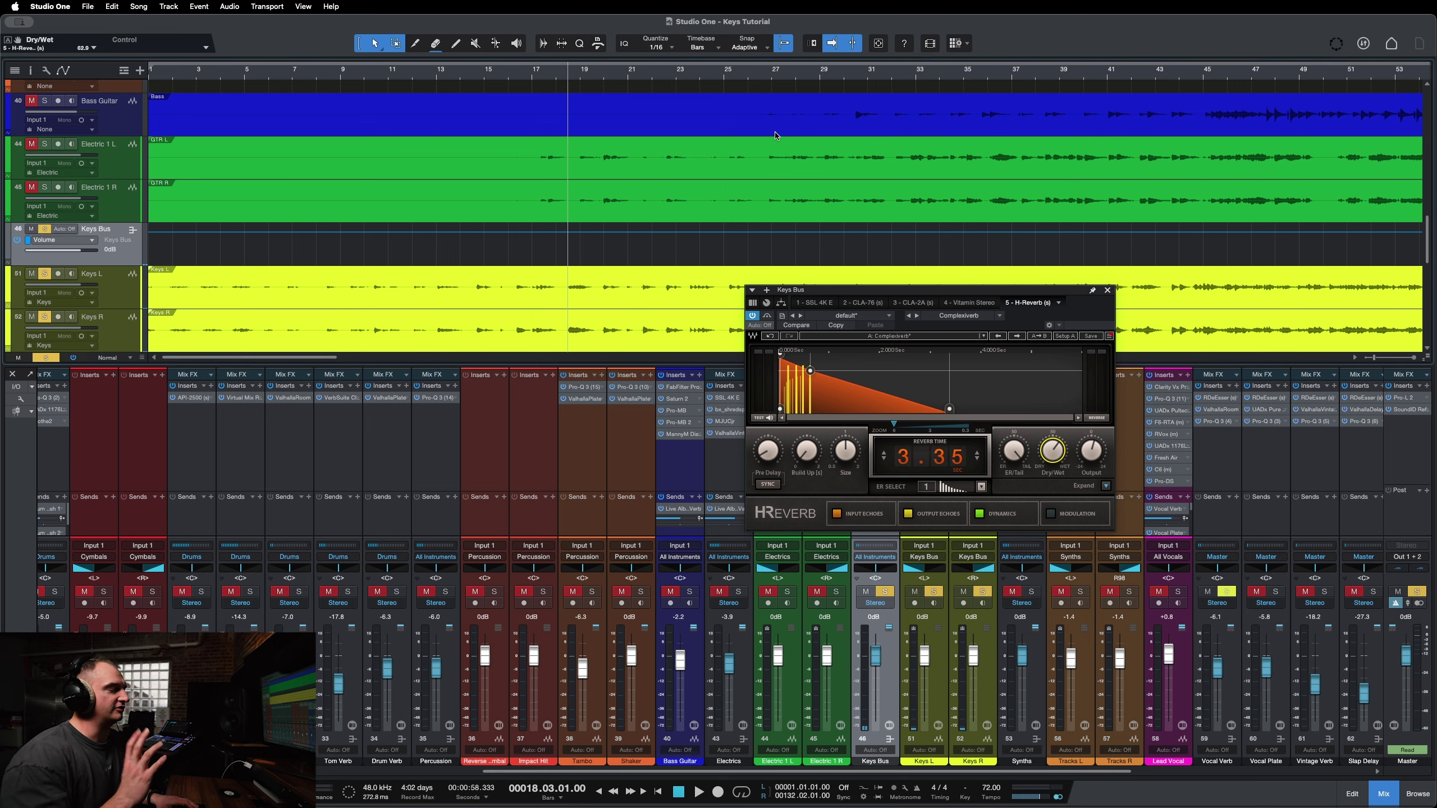
pyautogui.press('space')
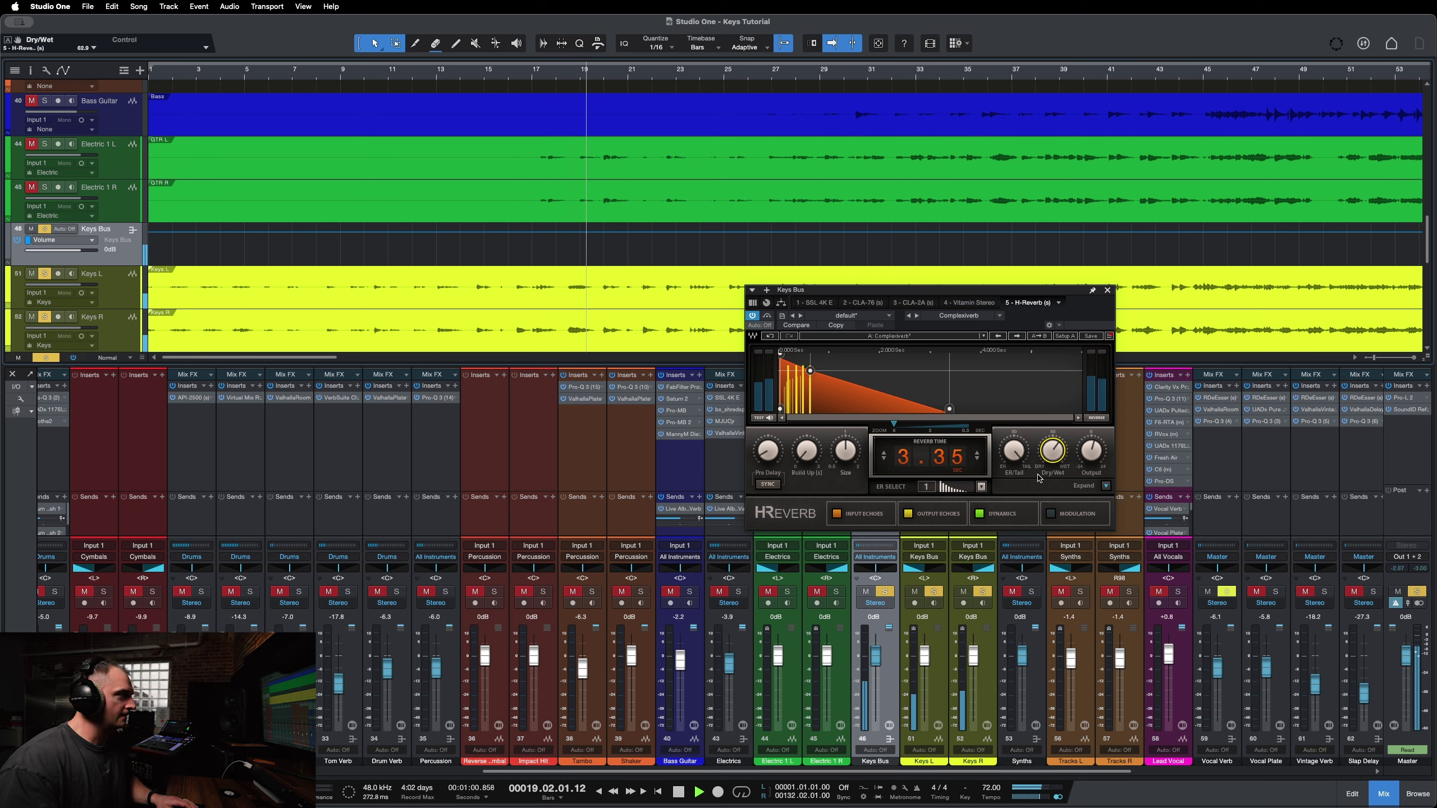
pyautogui.press('space')
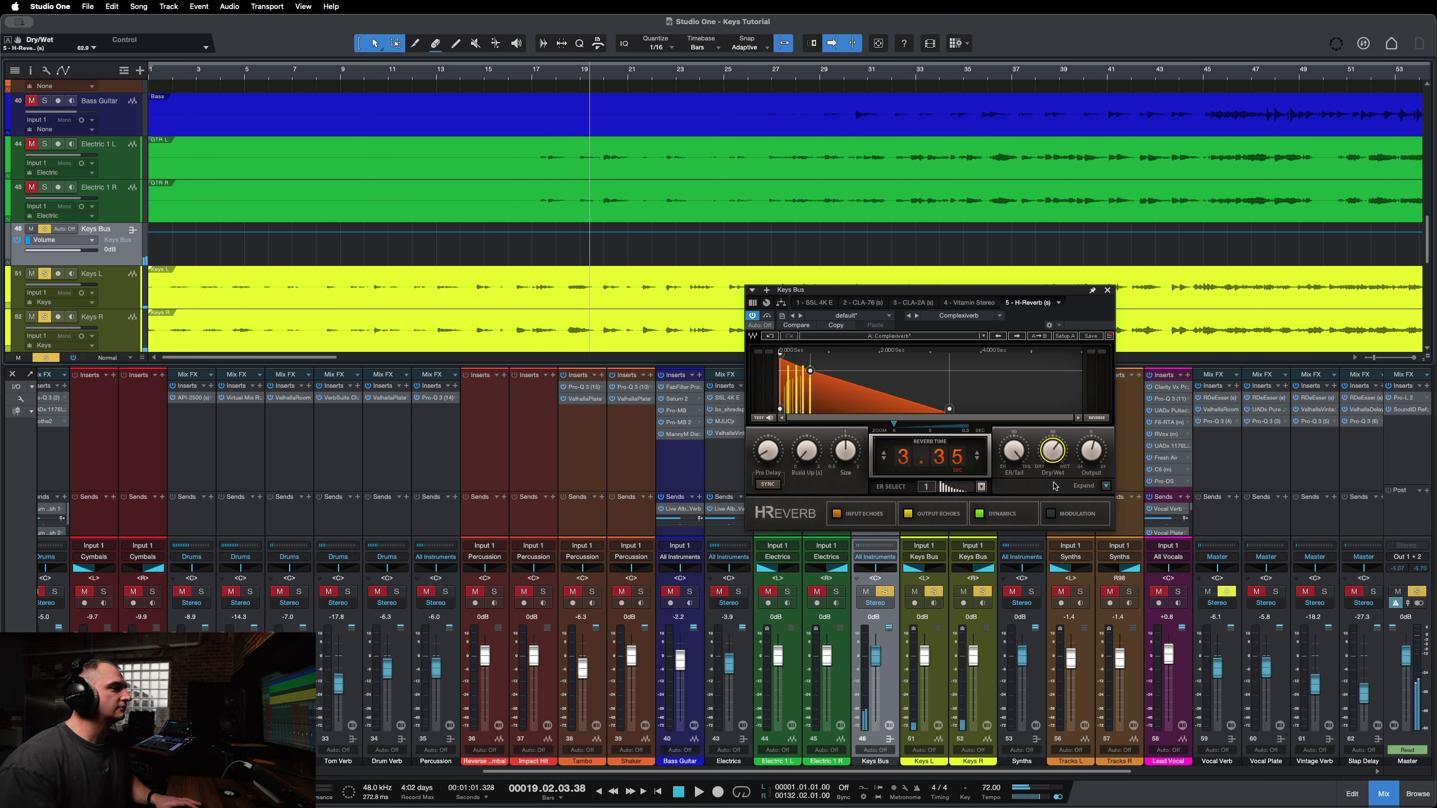
# Step: Lower the H-Reverb's Dry/Wet and start playback of the soloed keys from bar 2
pyautogui.moveTo(1054, 451); pyautogui.dragTo(1053, 489)
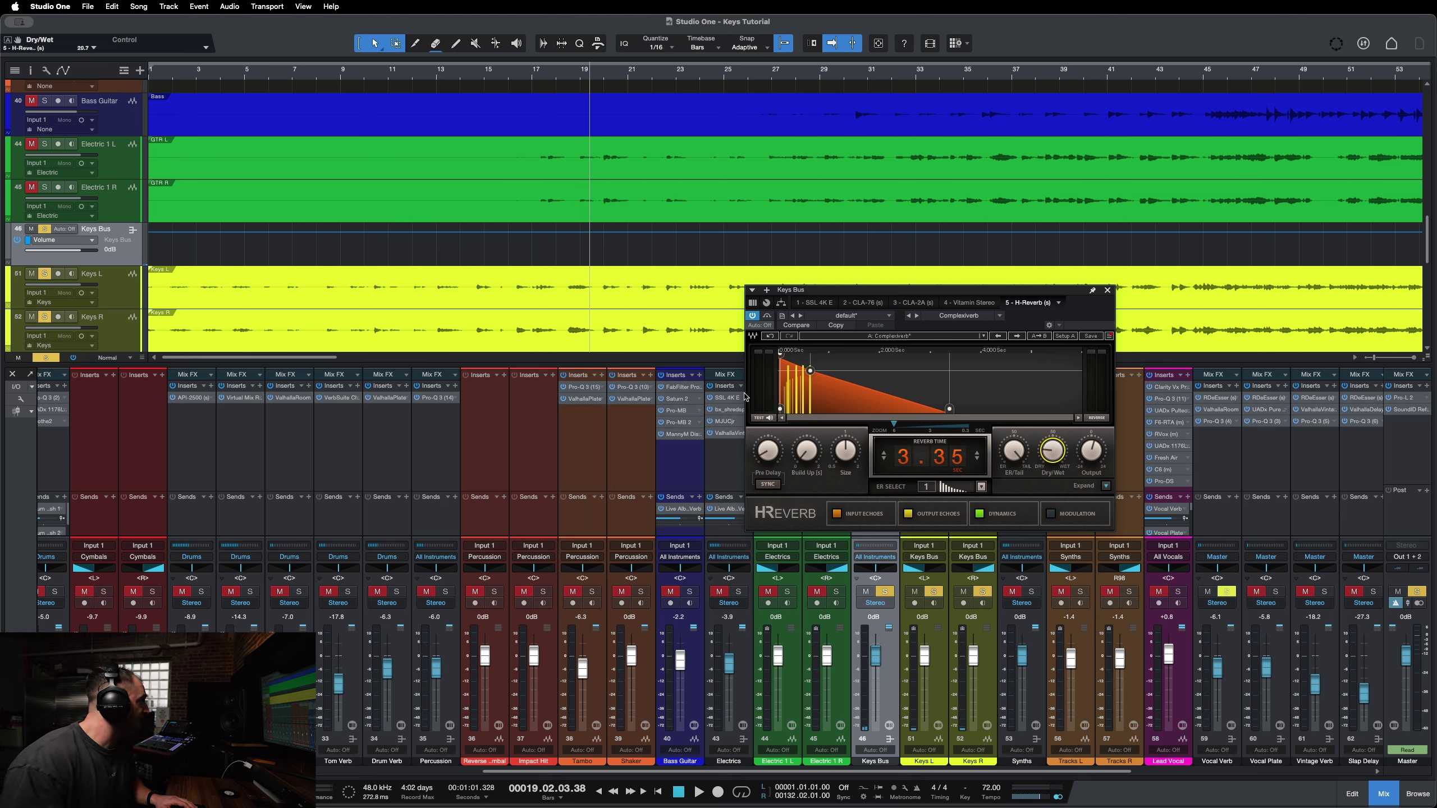
pyautogui.click(172, 76)
pyautogui.press('space')
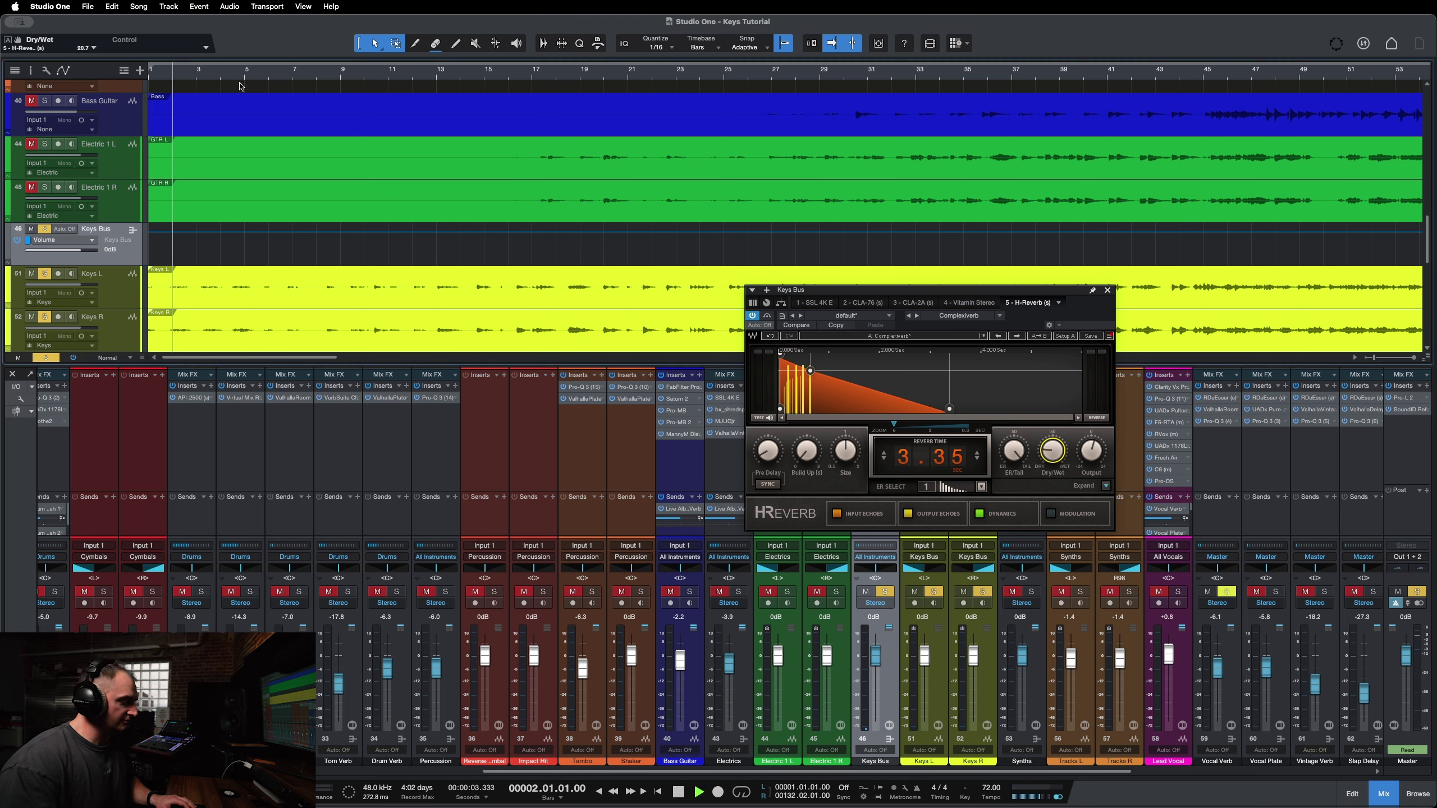
# Step: Compare the Keys Bus with H-Reverb bypassed and active during playback, and close the plugin's window
pyautogui.click(769, 318)
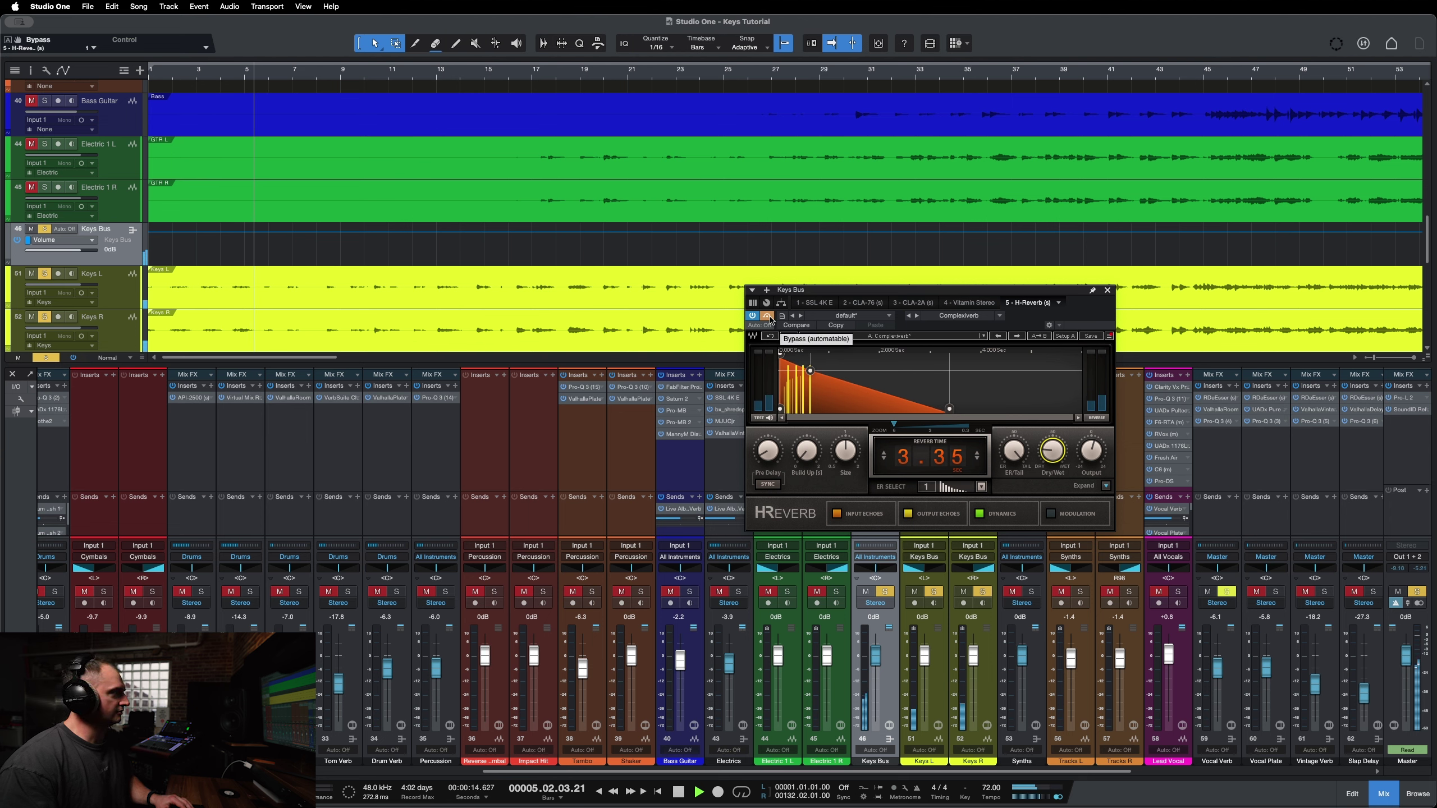
pyautogui.click(768, 318)
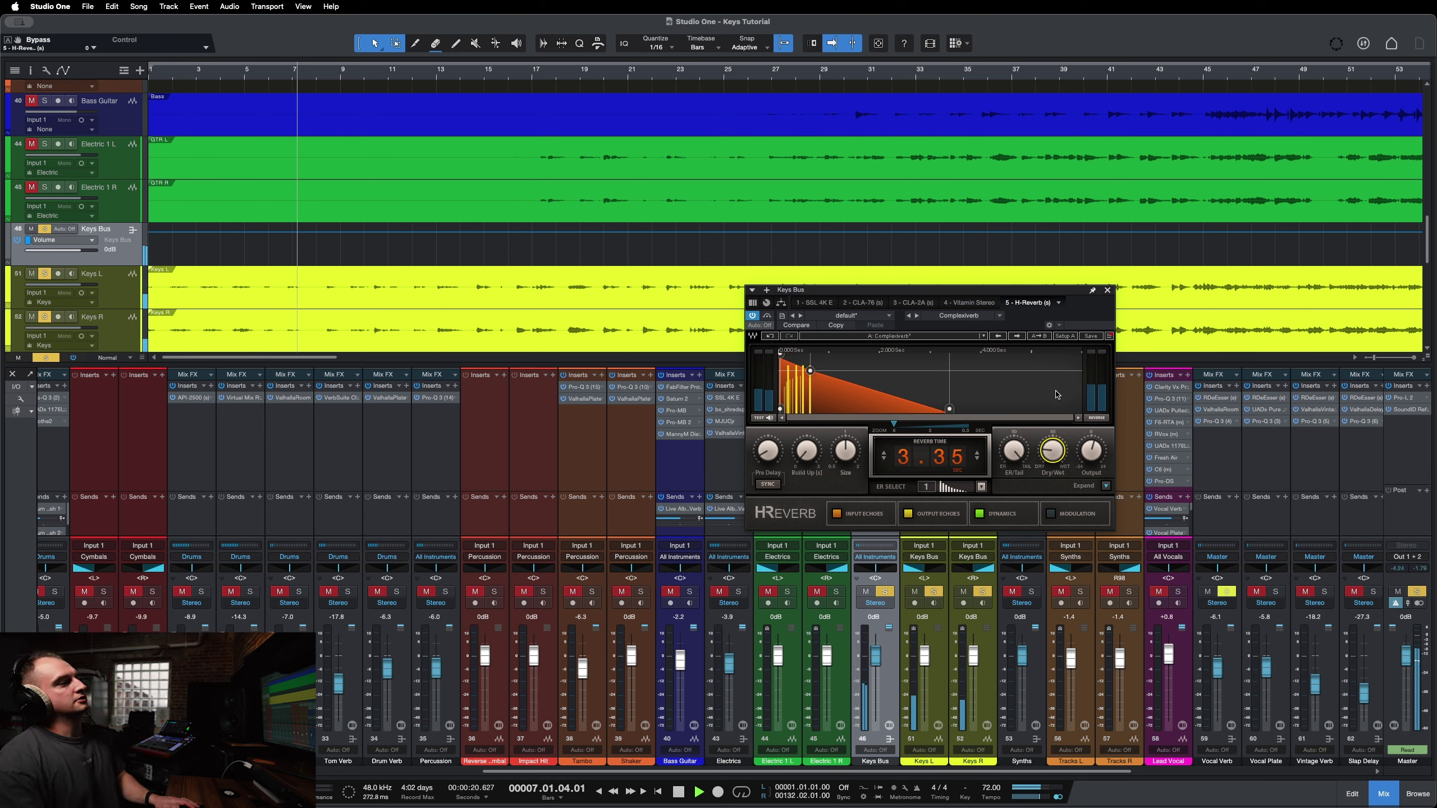
pyautogui.press('space')
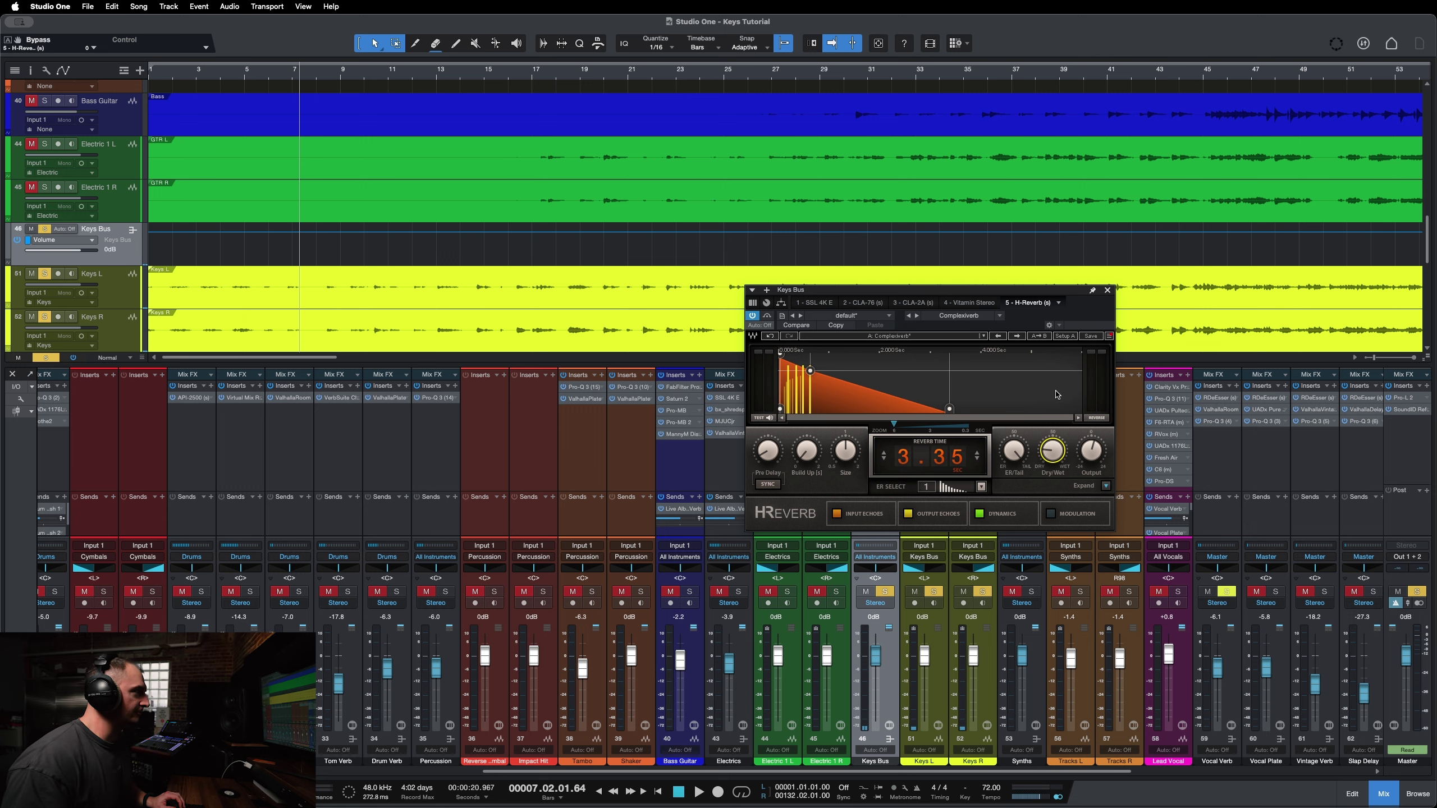
pyautogui.click(1107, 290)
# Step: Audition the soloed keys near the end of the song, around bar 135, with H-Reverb deactivated and active
pyautogui.press('w')
pyautogui.press('w')
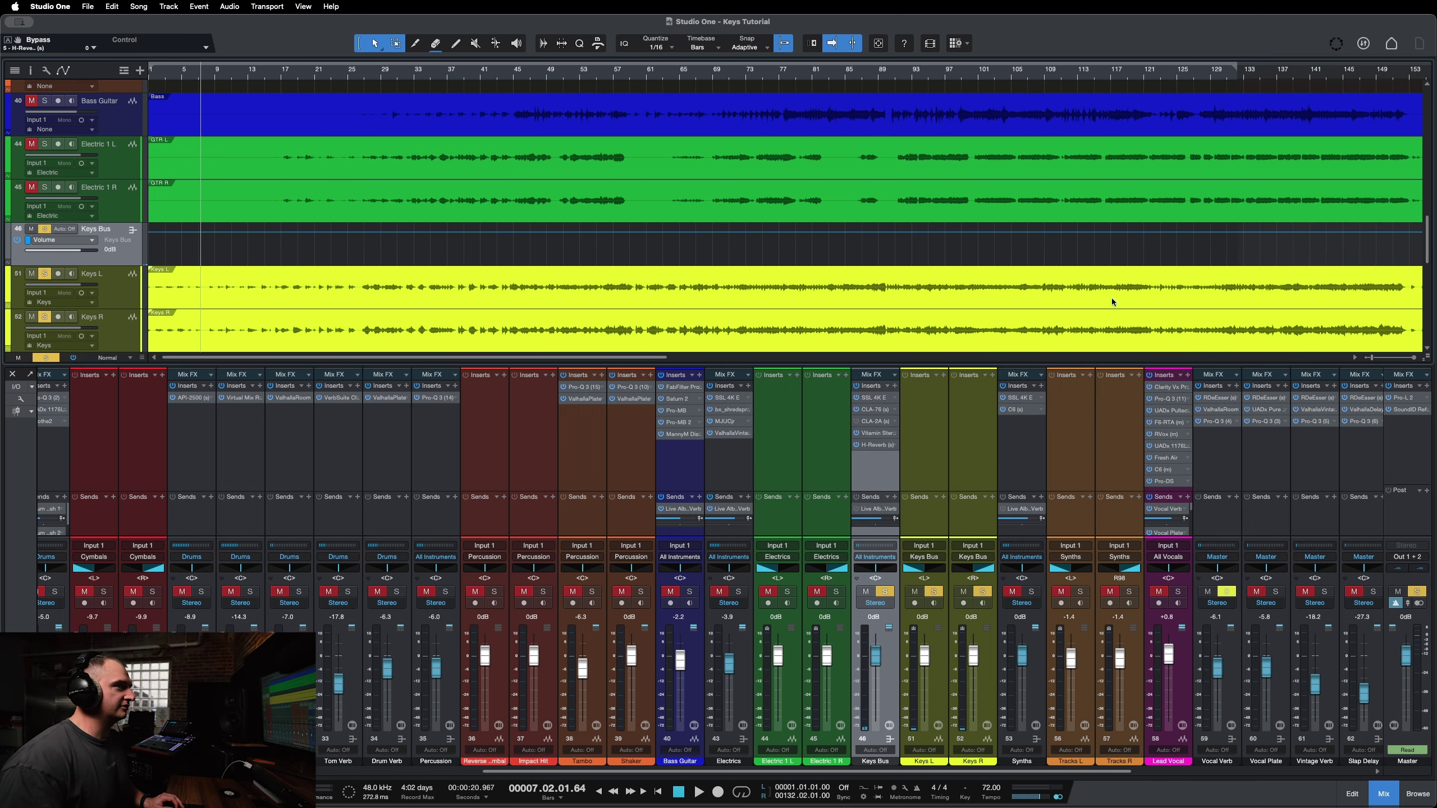
pyautogui.hscroll(5, 1111, 298)
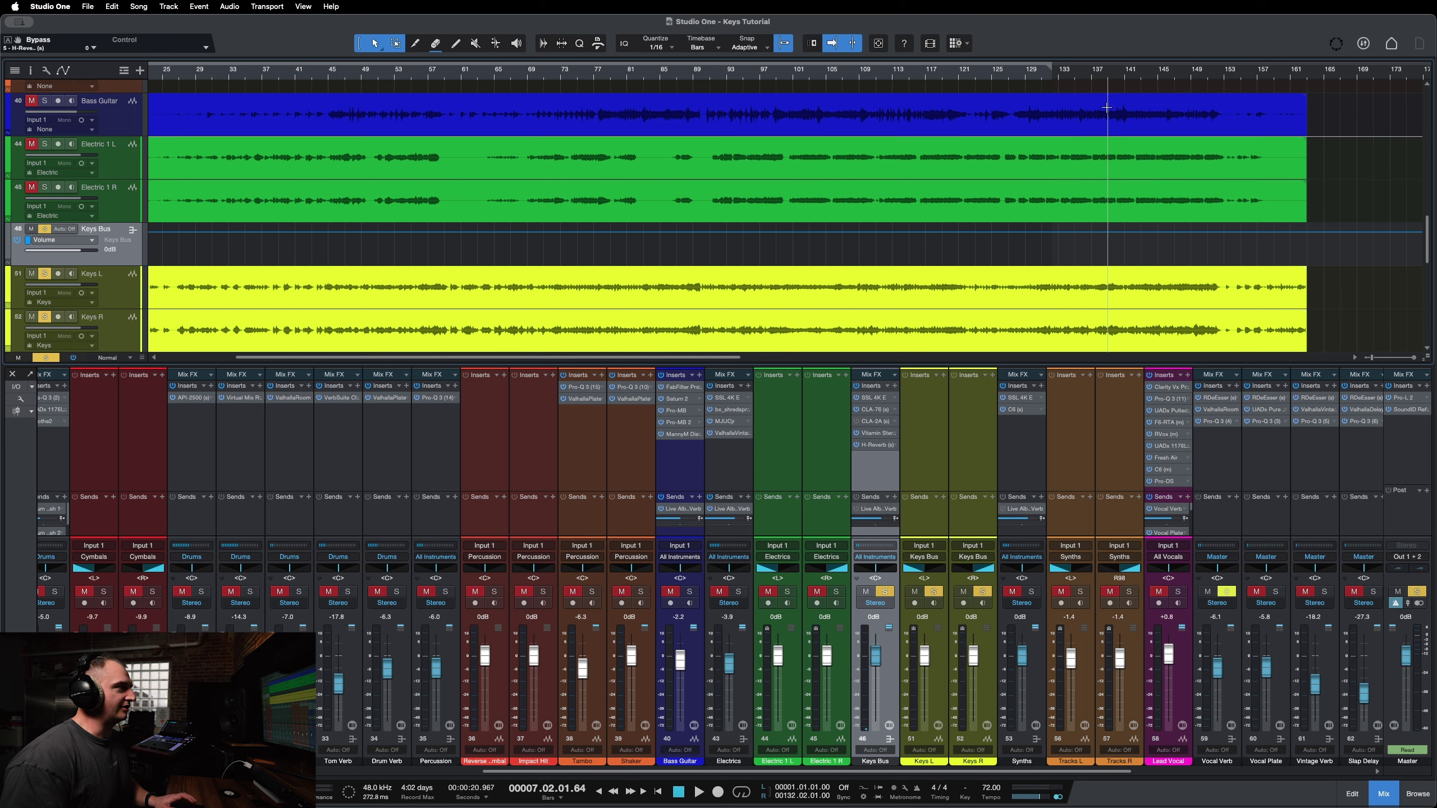
pyautogui.click(1067, 73)
pyautogui.press('space')
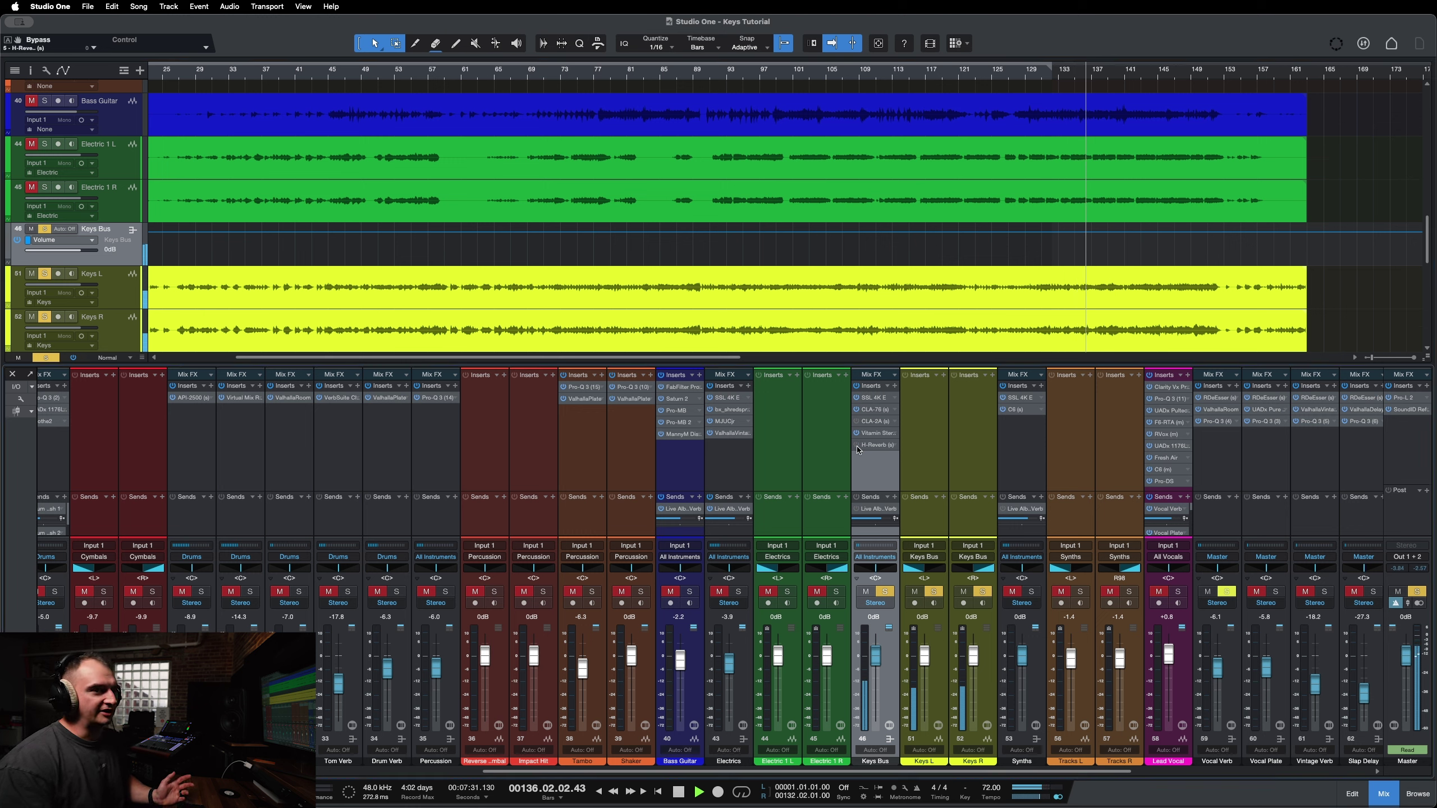
pyautogui.press('space')
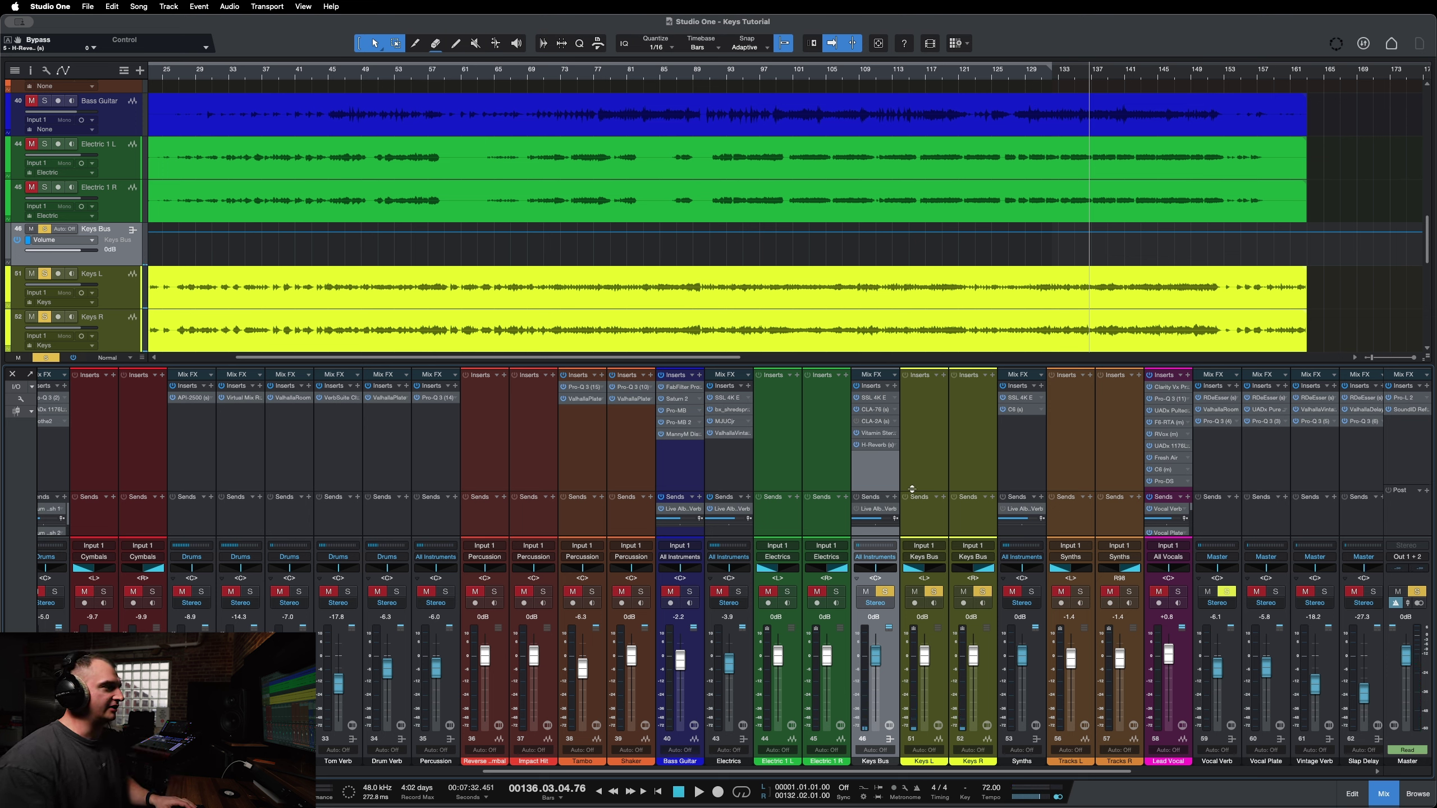
pyautogui.press('space')
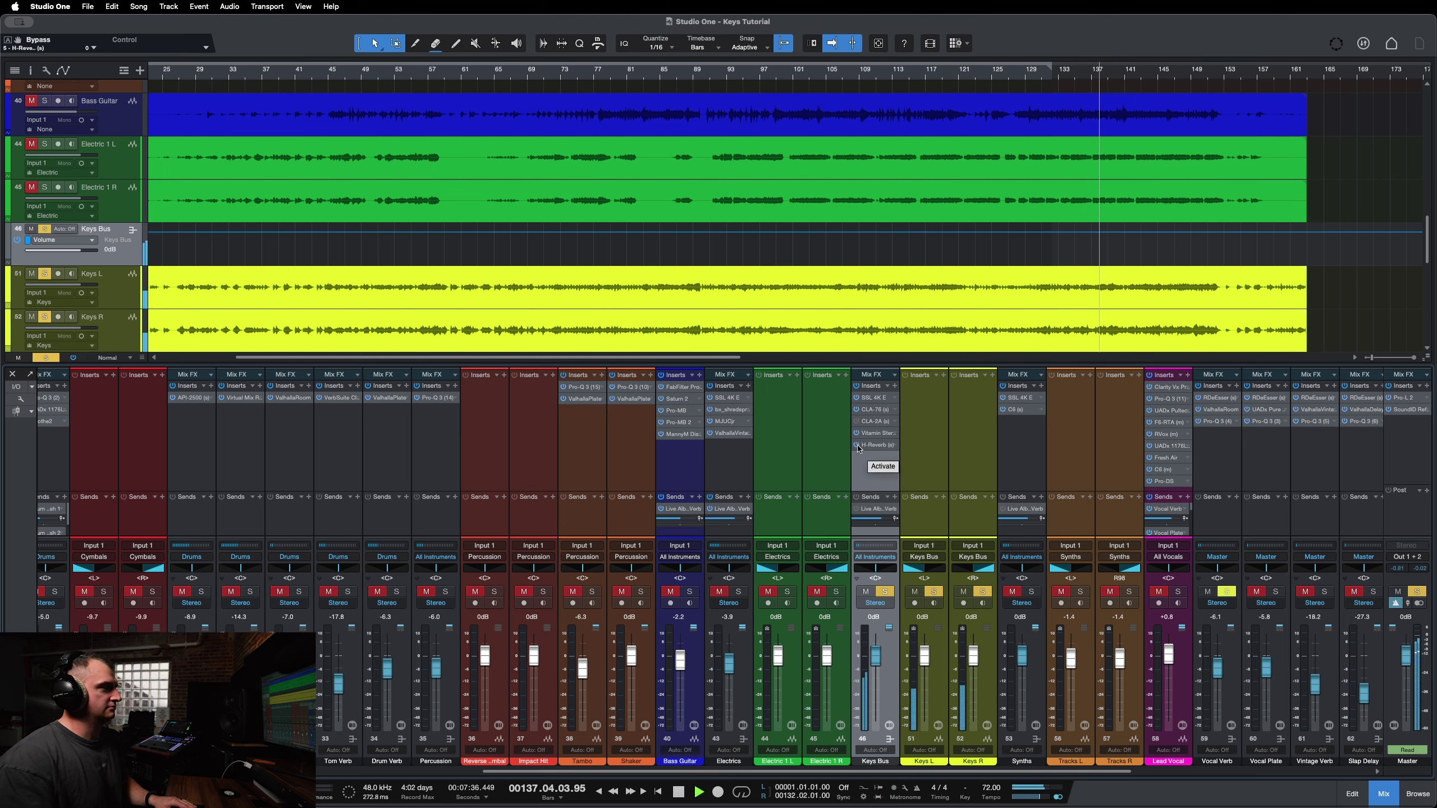
pyautogui.press('space')
# Step: Clear all track solos and play the full mix from about bar 7
pyautogui.hscroll(-5, 739, 291)
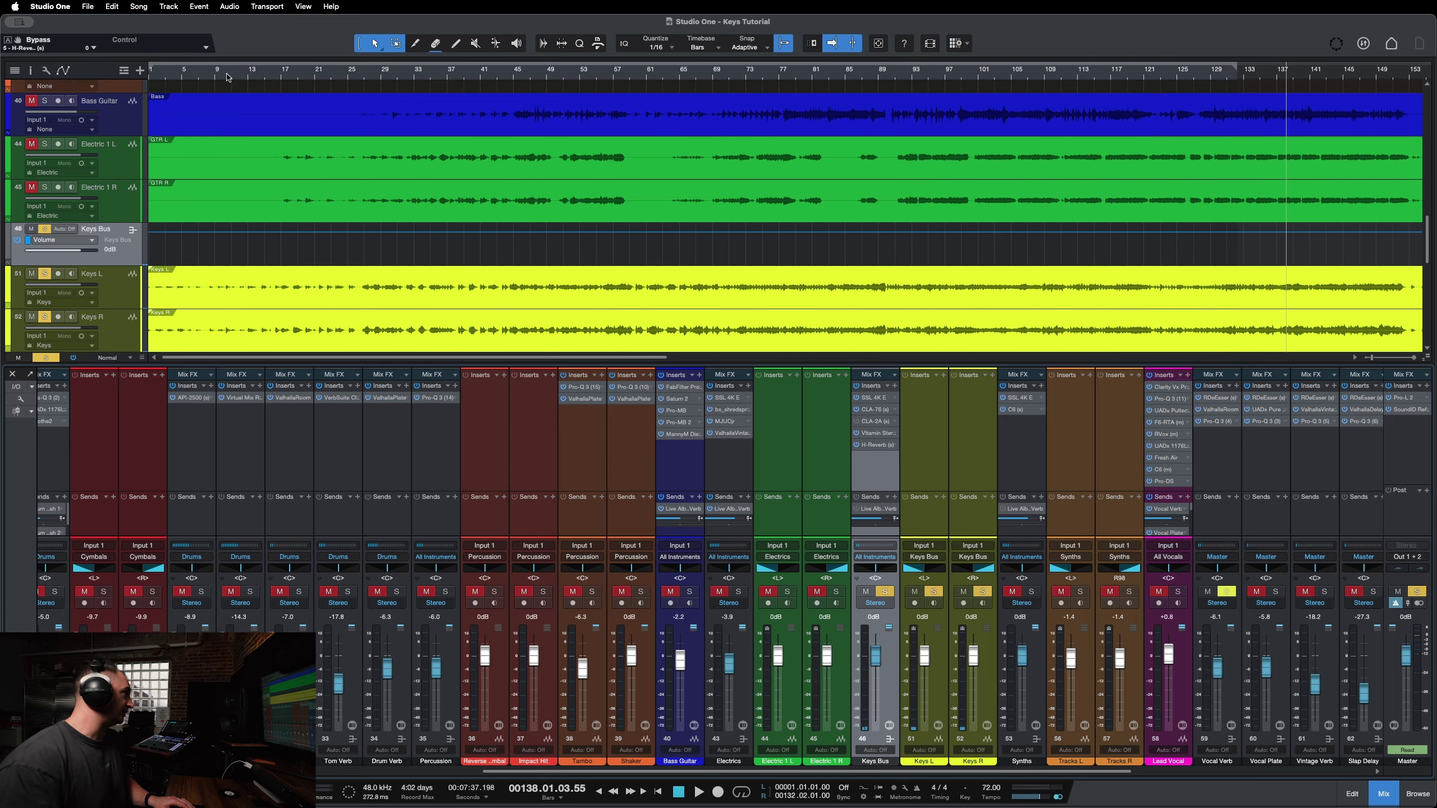
pyautogui.click(340, 77)
pyautogui.hotkey('shift', 's')
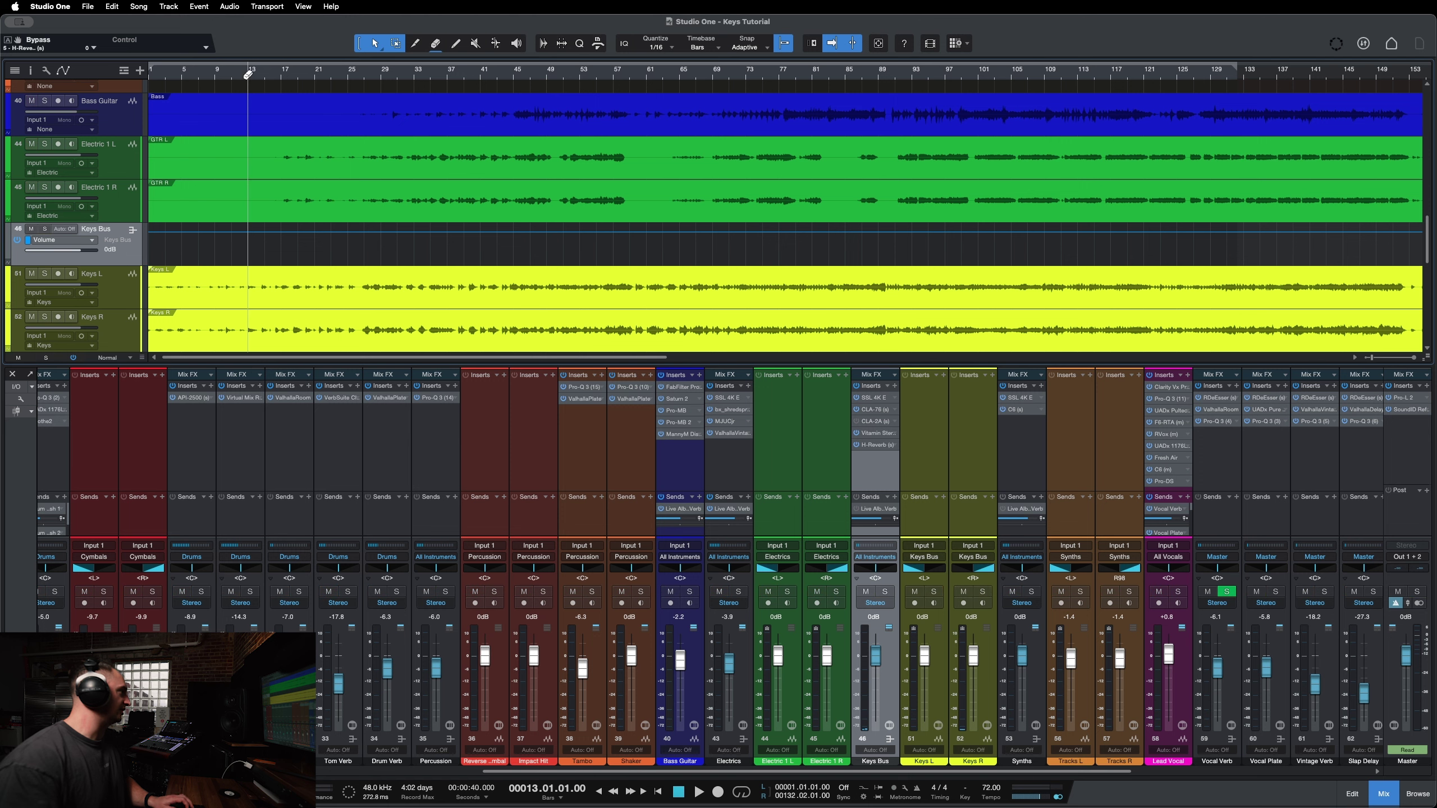
pyautogui.click(217, 76)
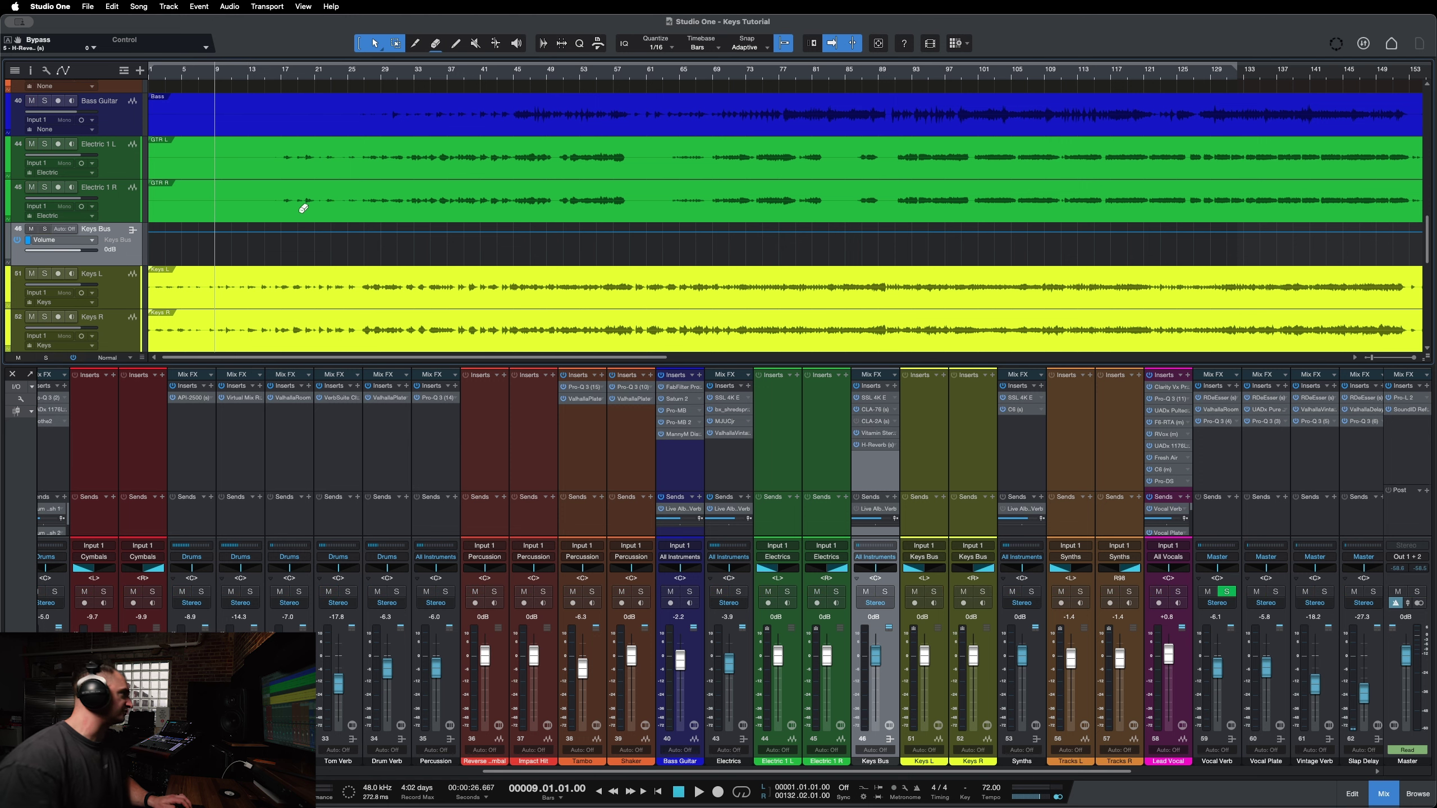
pyautogui.press('e')
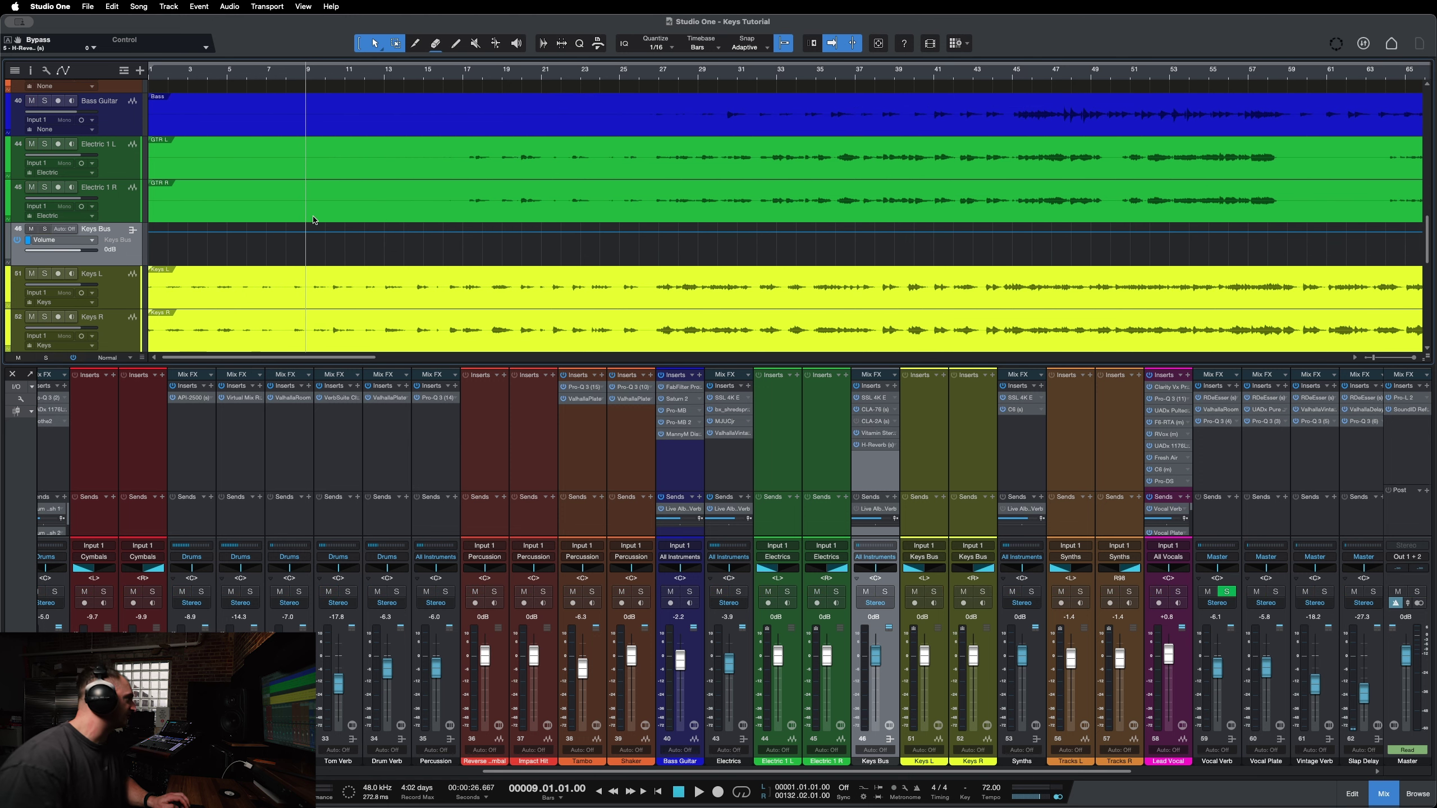
pyautogui.click(170, 77)
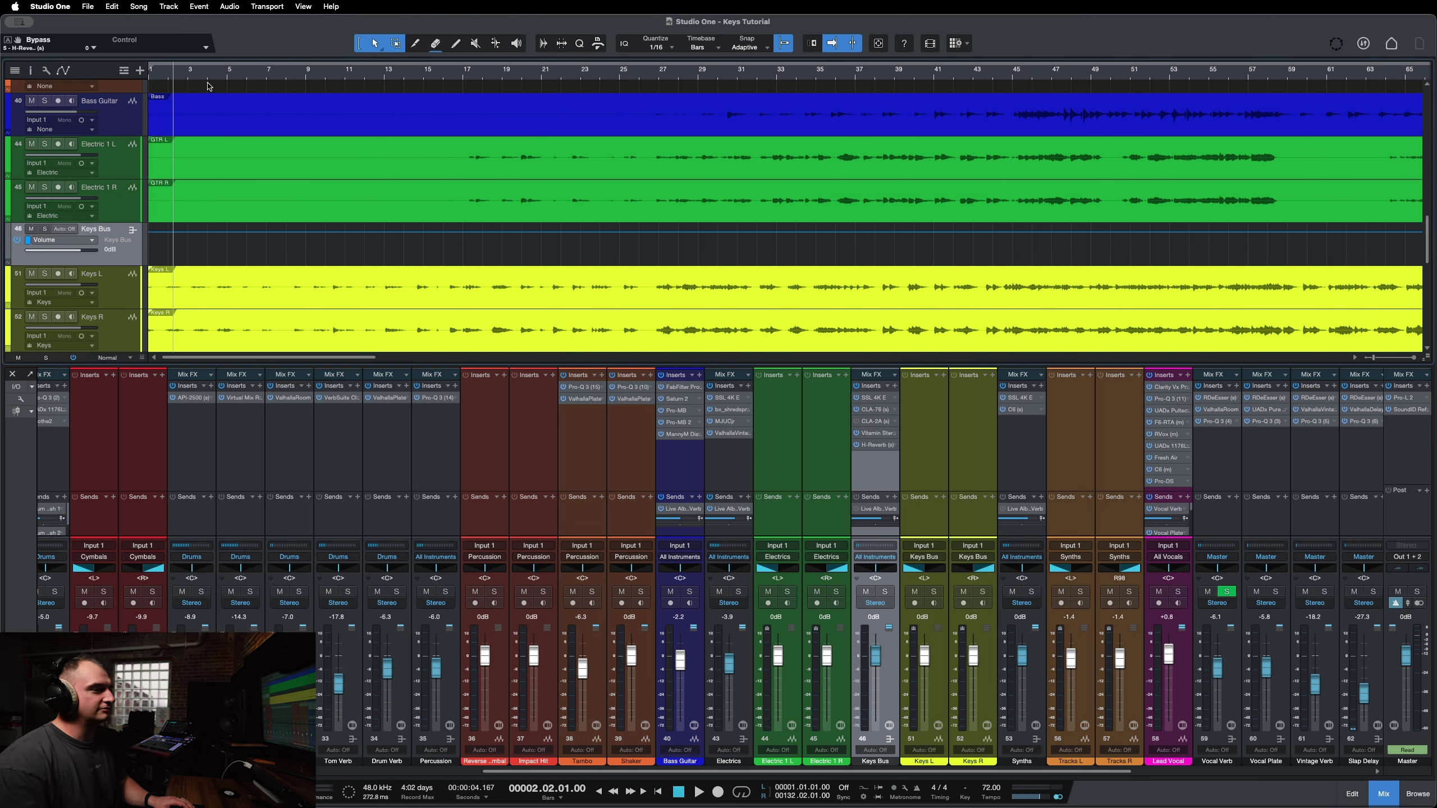
pyautogui.click(271, 77)
pyautogui.press('space')
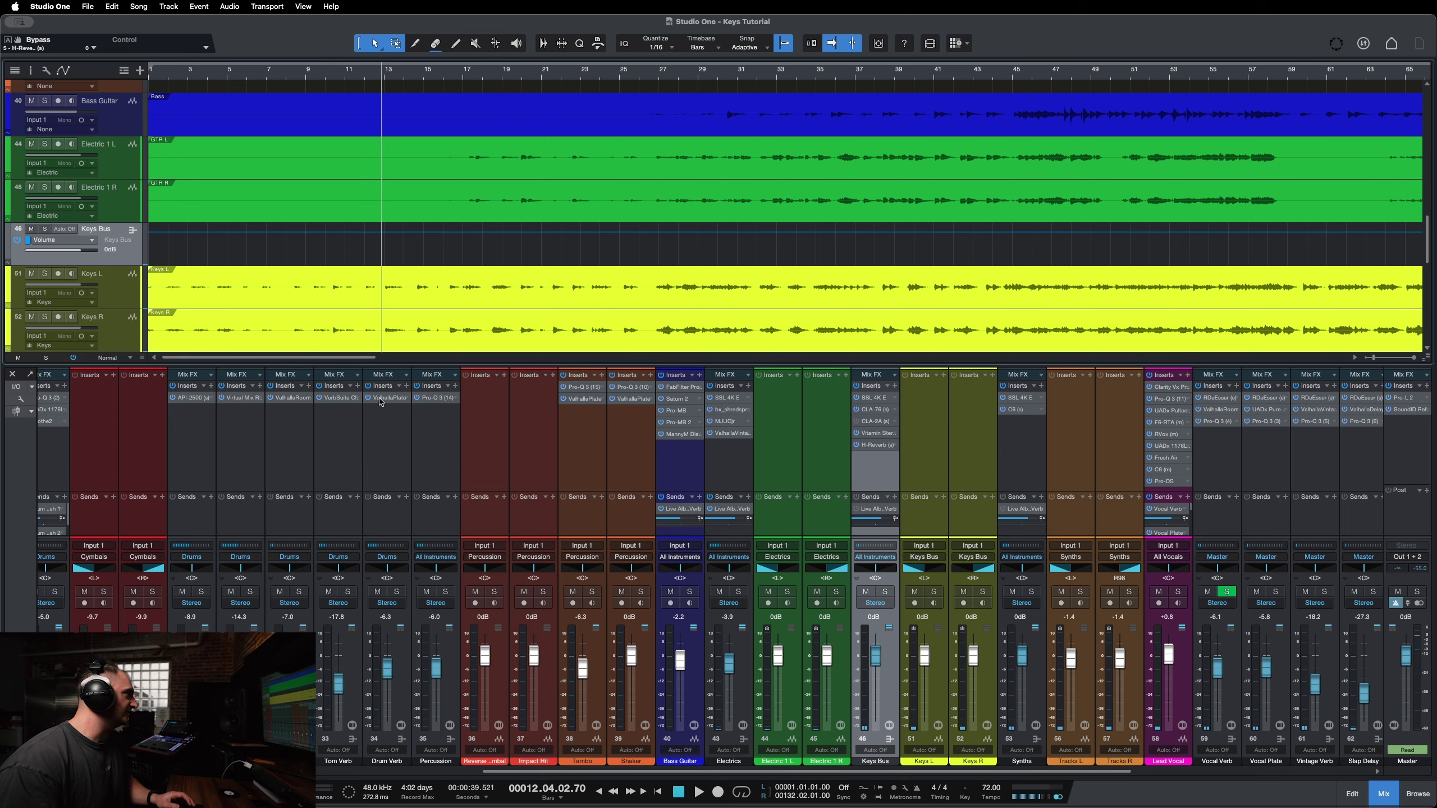
# Step: Look through the arrangement from drums to vocals for a fuller section and play the full mix there
pyautogui.press('w')
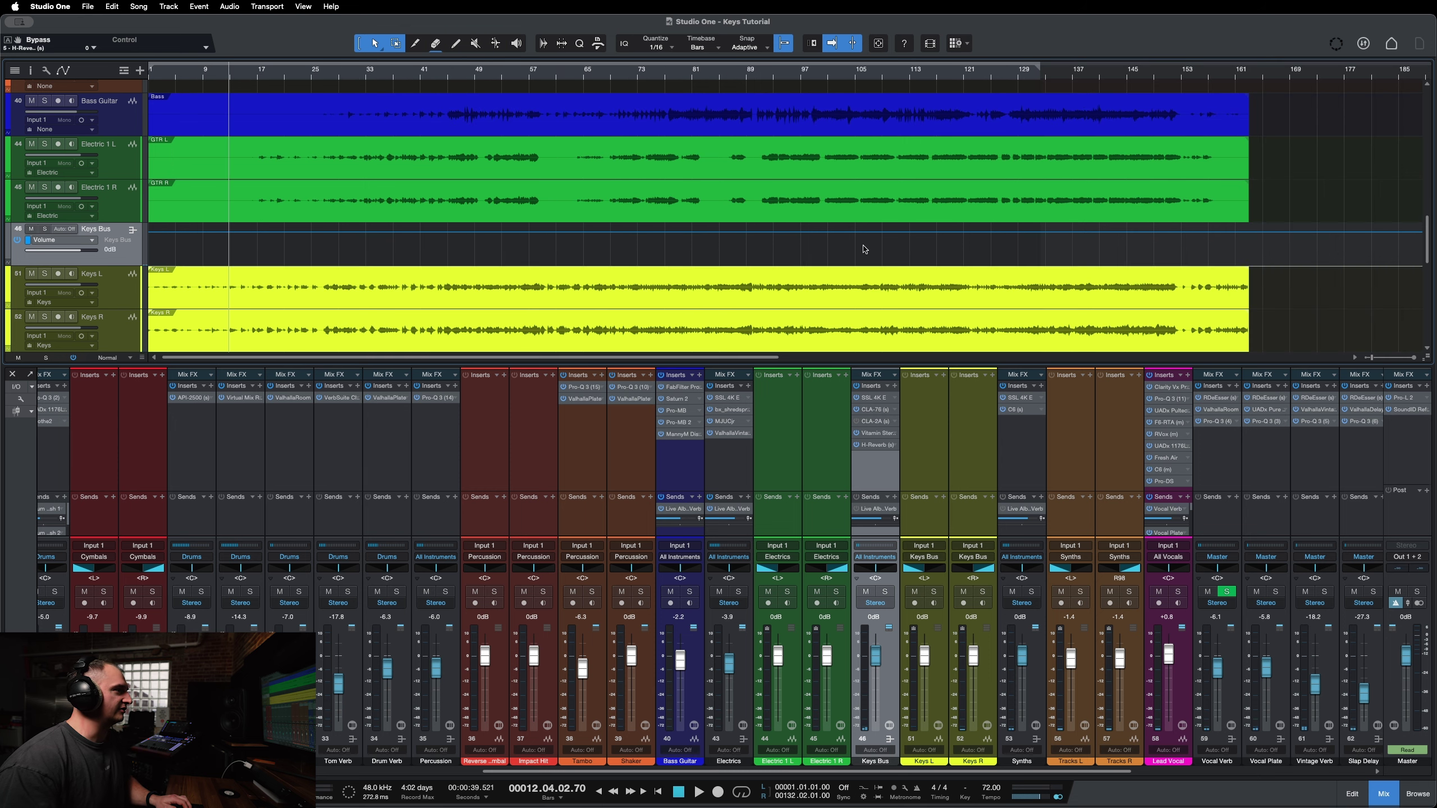
pyautogui.press('e')
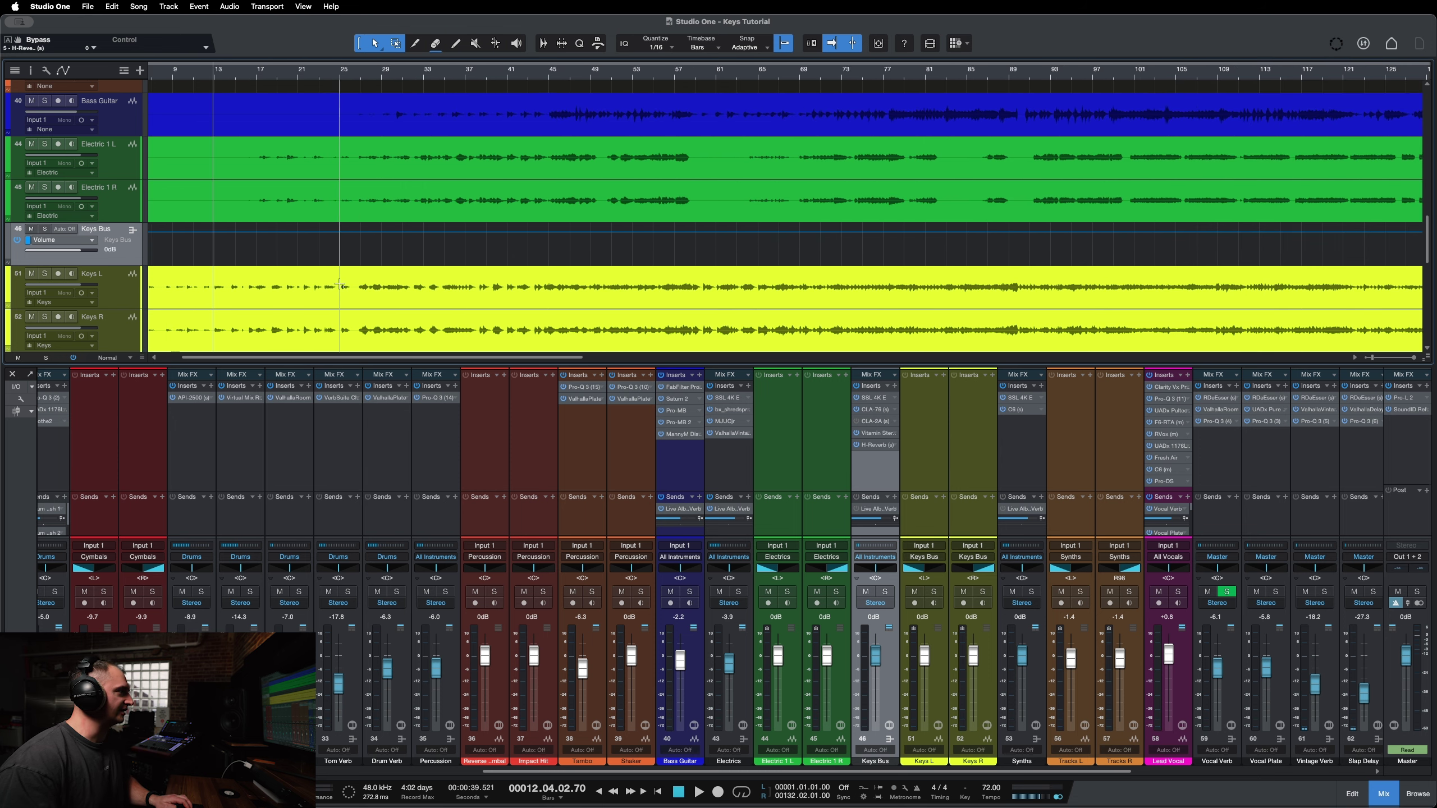
pyautogui.scroll(5, 784, 174)
pyautogui.scroll(-10, 752, 176)
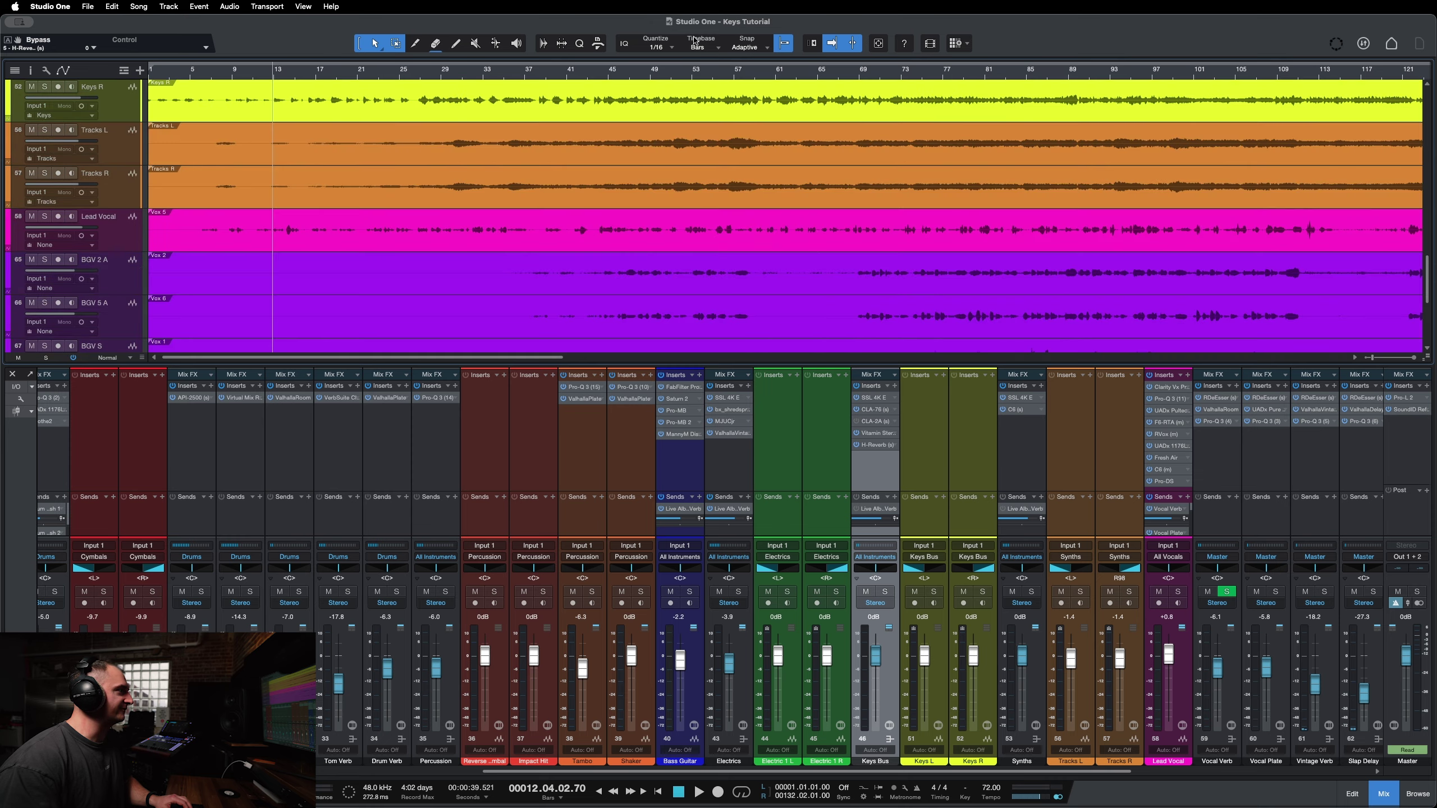
pyautogui.scroll(20, 719, 179)
pyautogui.scroll(-2, 719, 179)
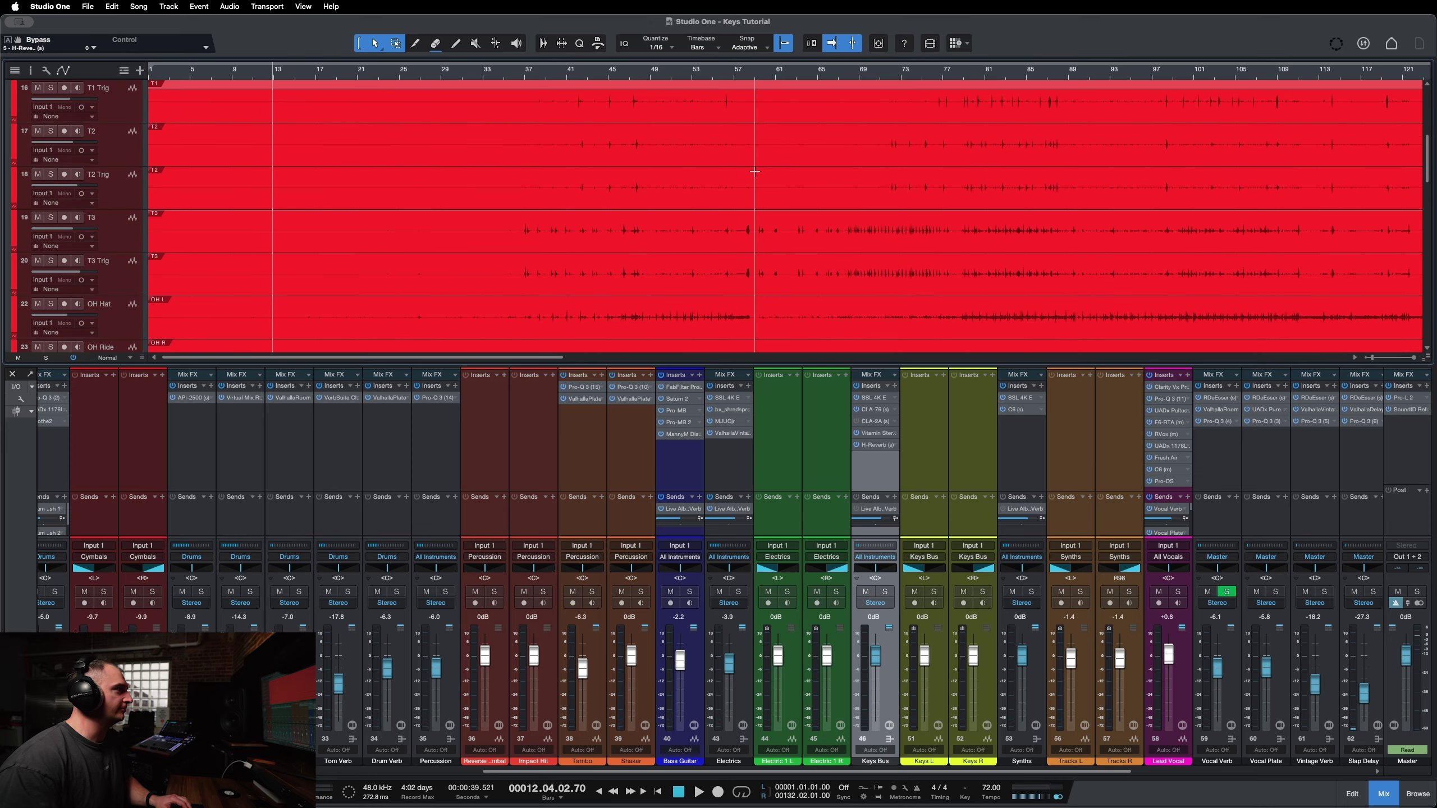
pyautogui.click(876, 75)
pyautogui.scroll(-20, 820, 170)
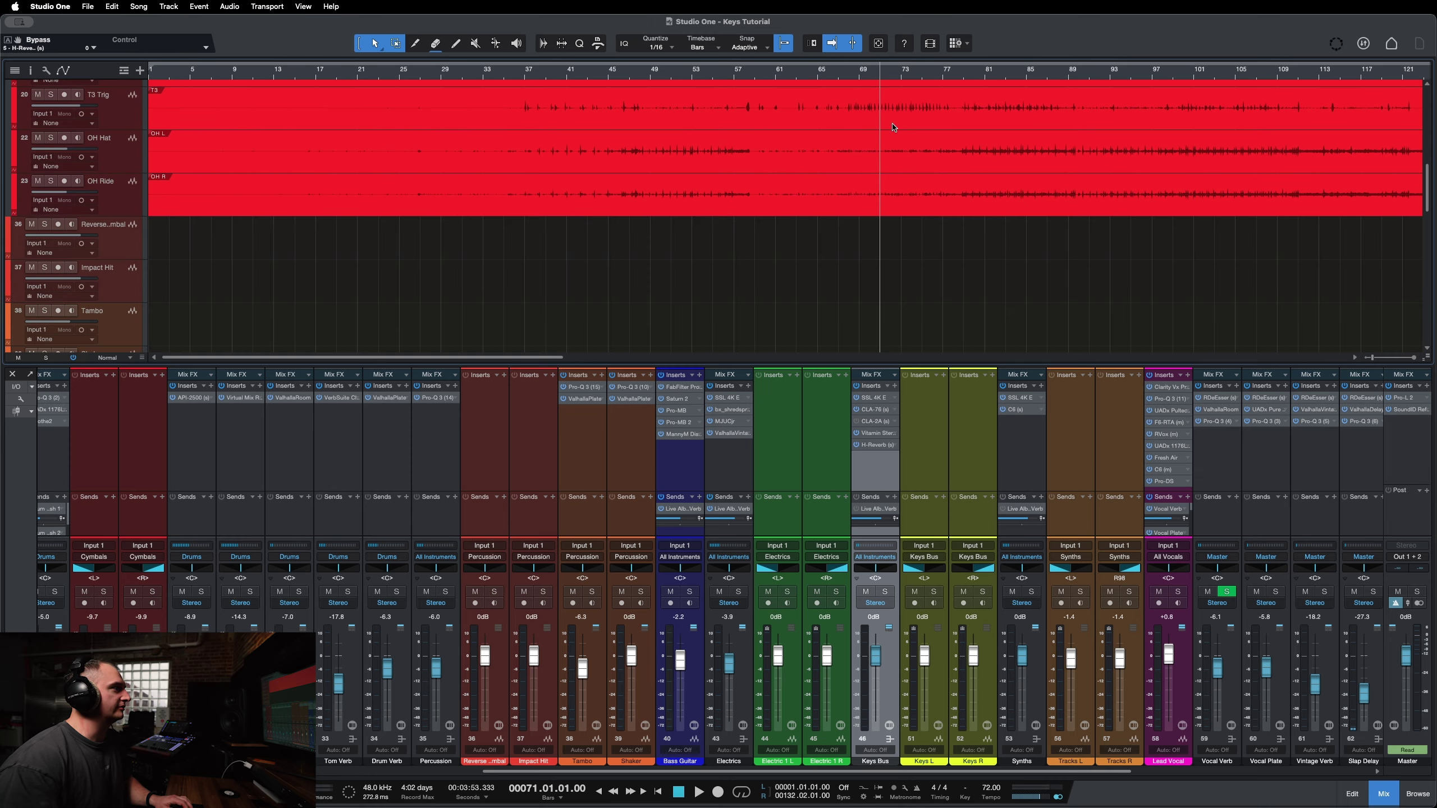
pyautogui.press('space')
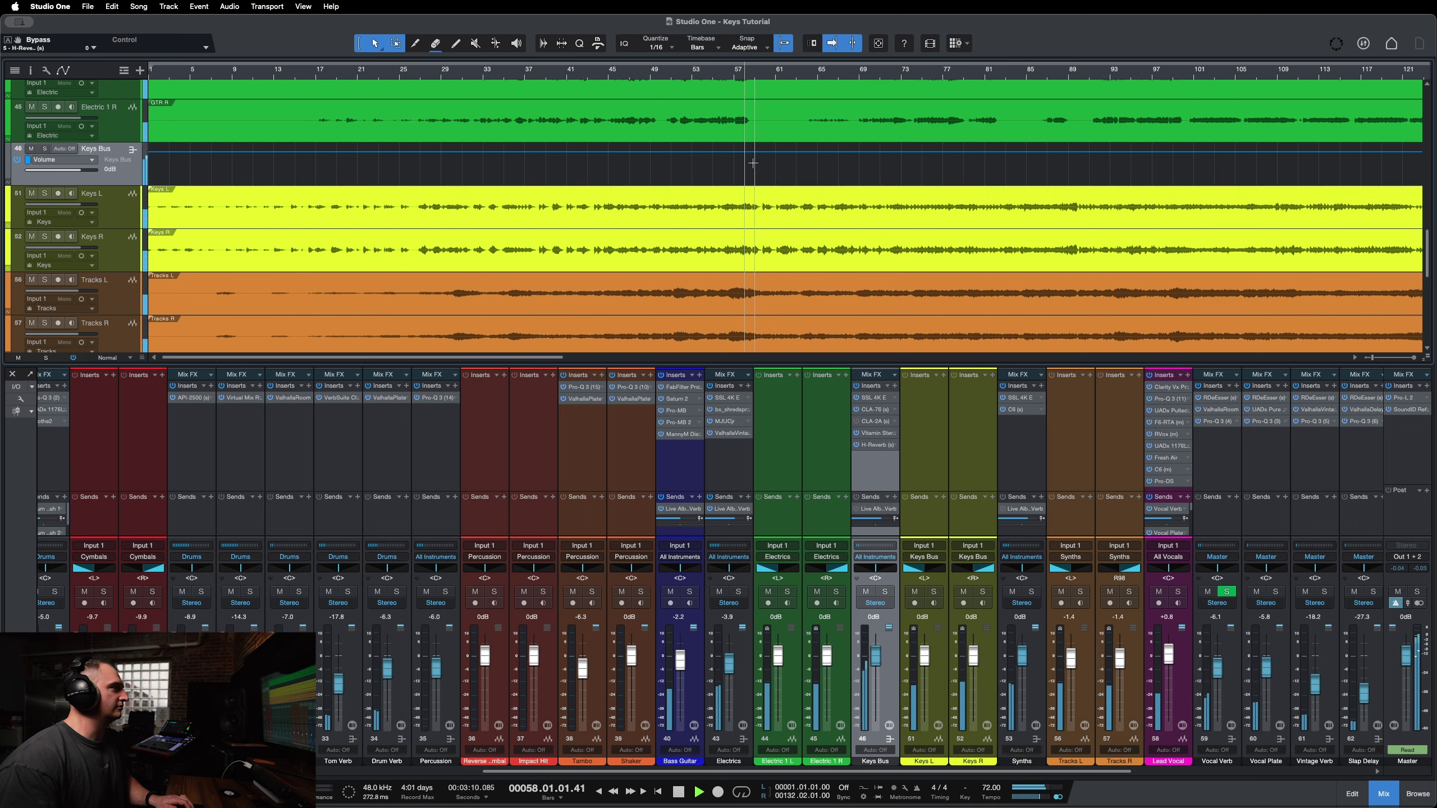
# Step: Audition the full mix from bar 50 while following the electric guitar, keys and backing track waveforms
pyautogui.scroll(5, 766, 216)
pyautogui.click(823, 76)
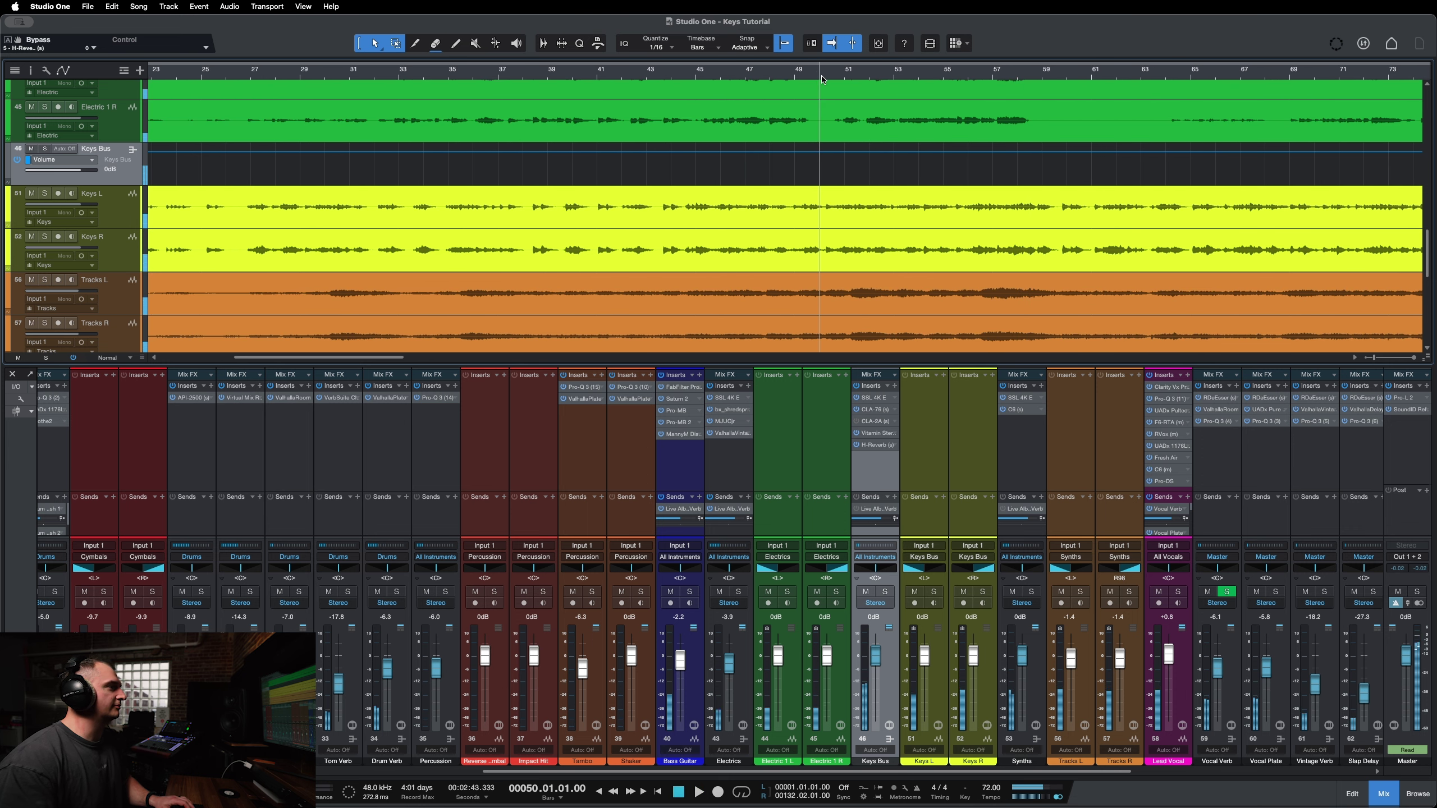
pyautogui.press('space')
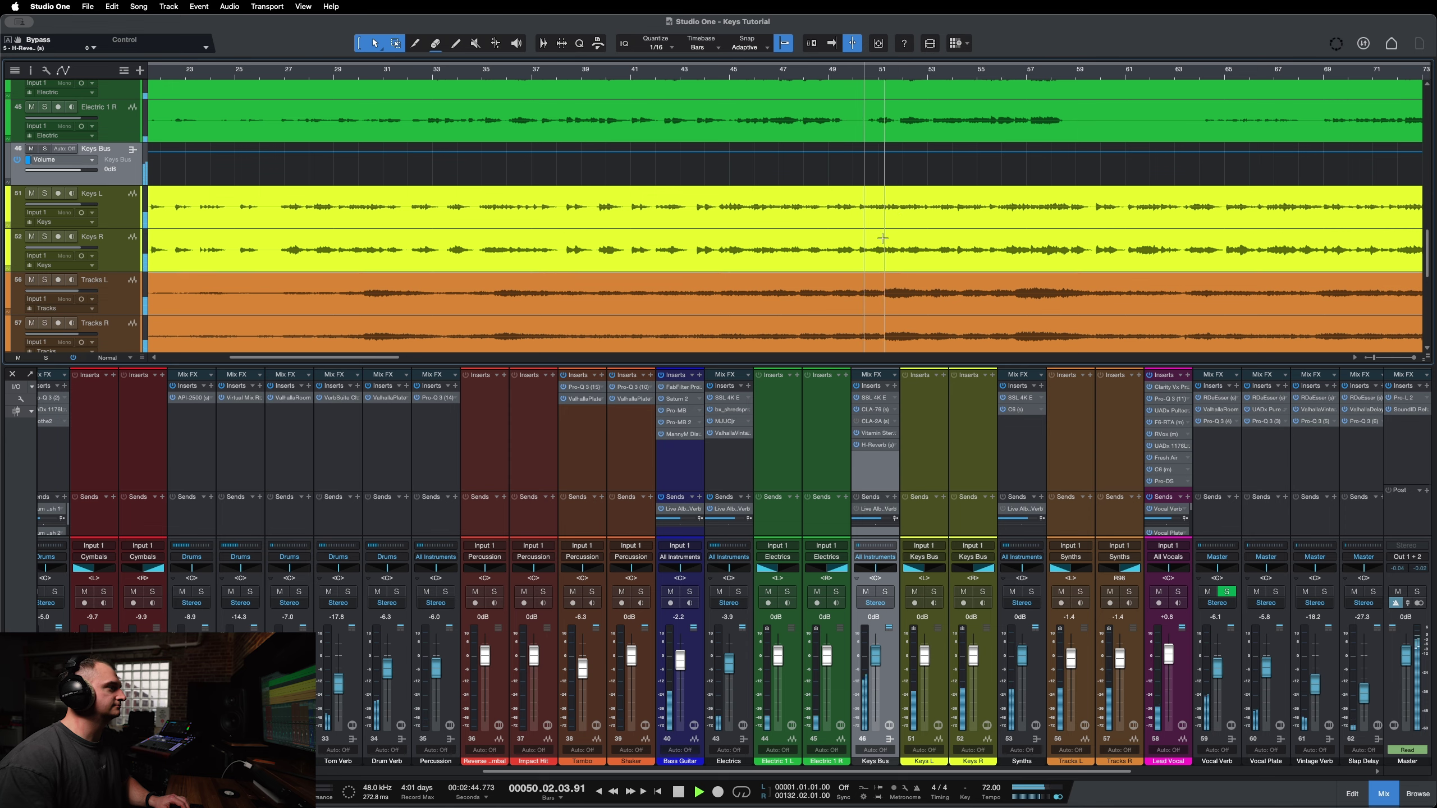
pyautogui.hscroll(2, 866, 260)
pyautogui.hscroll(3, 850, 293)
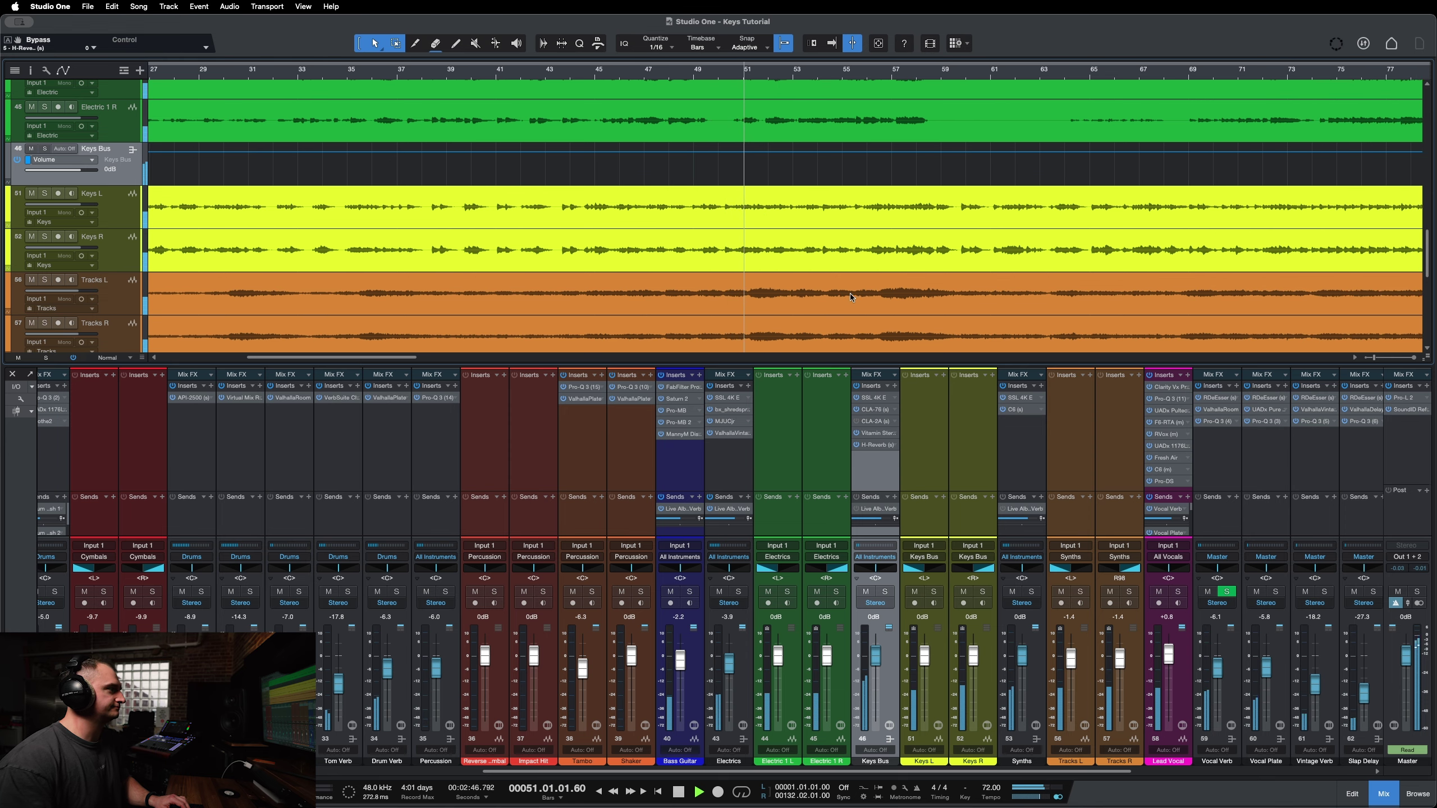
pyautogui.scroll(-3, 792, 294)
pyautogui.scroll(4, 757, 295)
pyautogui.scroll(3, 757, 294)
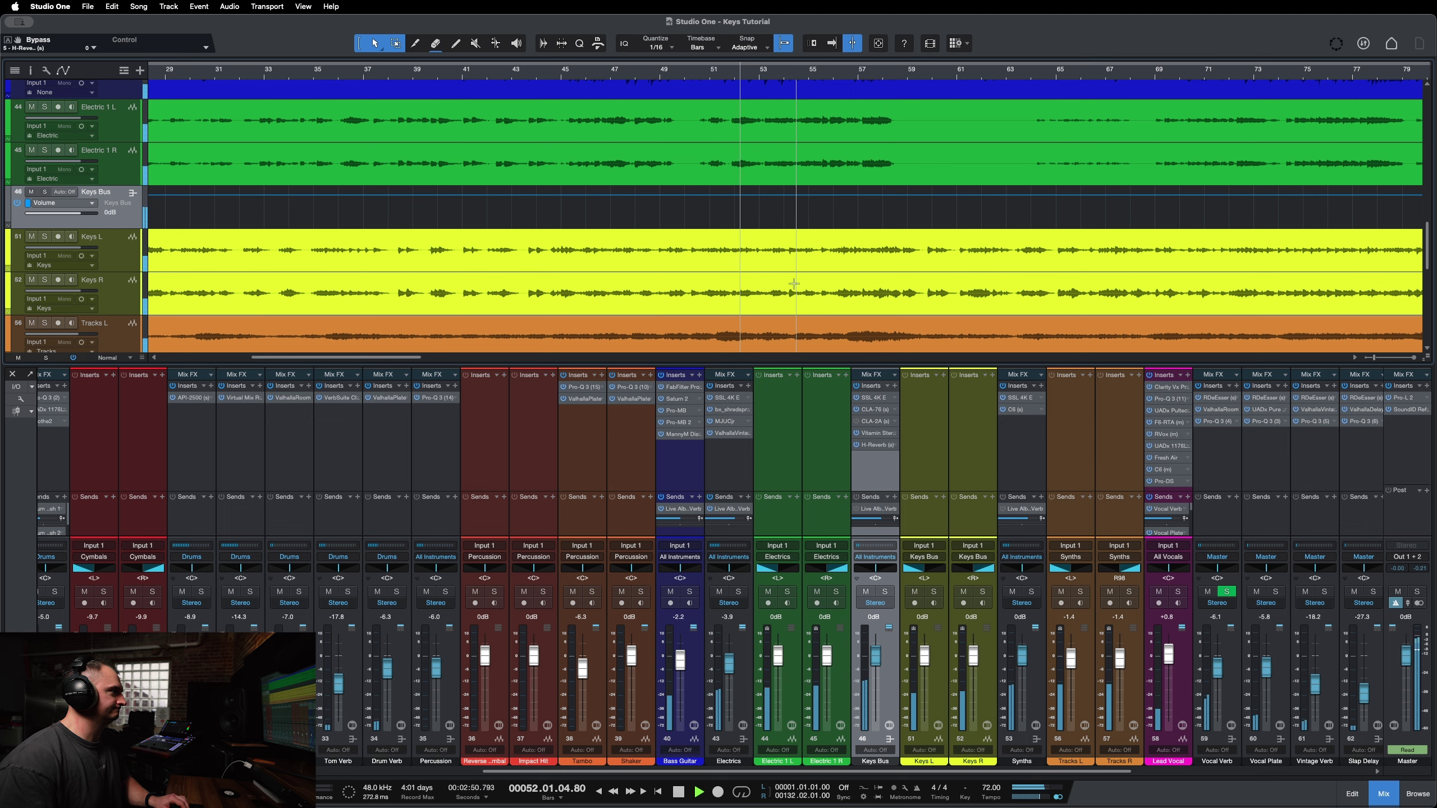
# Step: Audition the full mix from about bar 57 while following the keys and guitar waveforms, stopping playback in bar 59
pyautogui.scroll(-3, 793, 283)
pyautogui.scroll(3, 794, 282)
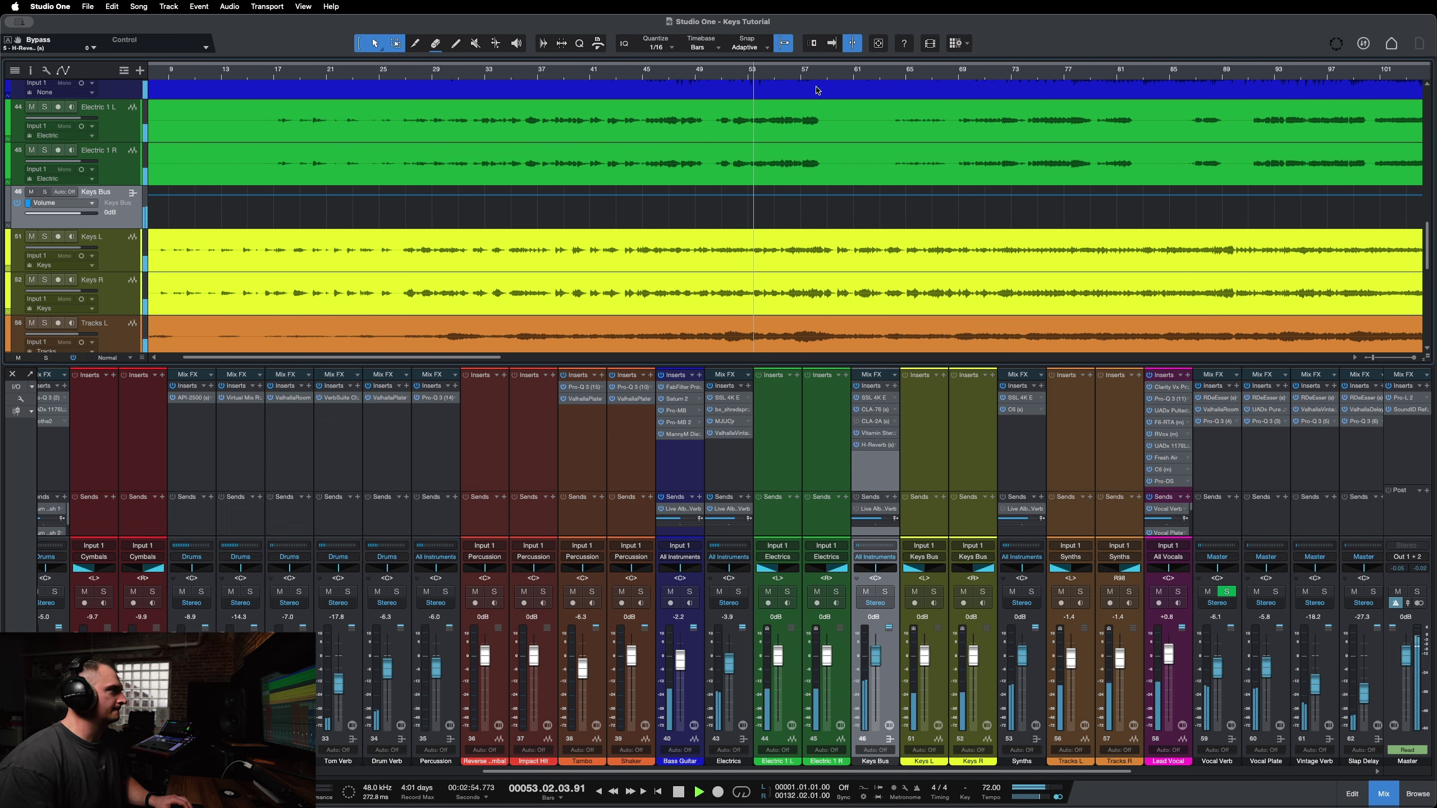
pyautogui.click(805, 73)
pyautogui.click(831, 43)
pyautogui.scroll(4, 813, 199)
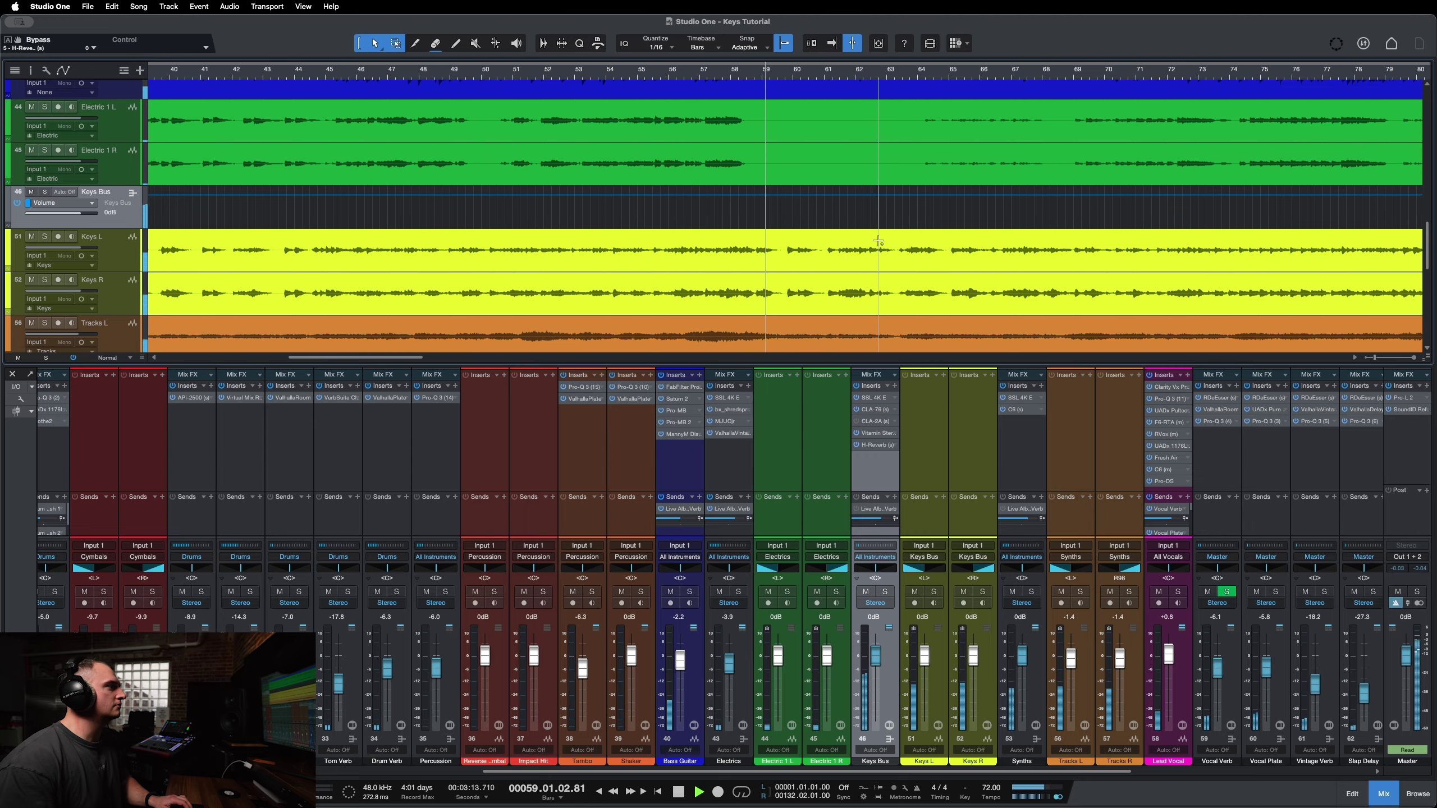
pyautogui.hscroll(3, 860, 170)
pyautogui.press('space')
pyautogui.press('f')
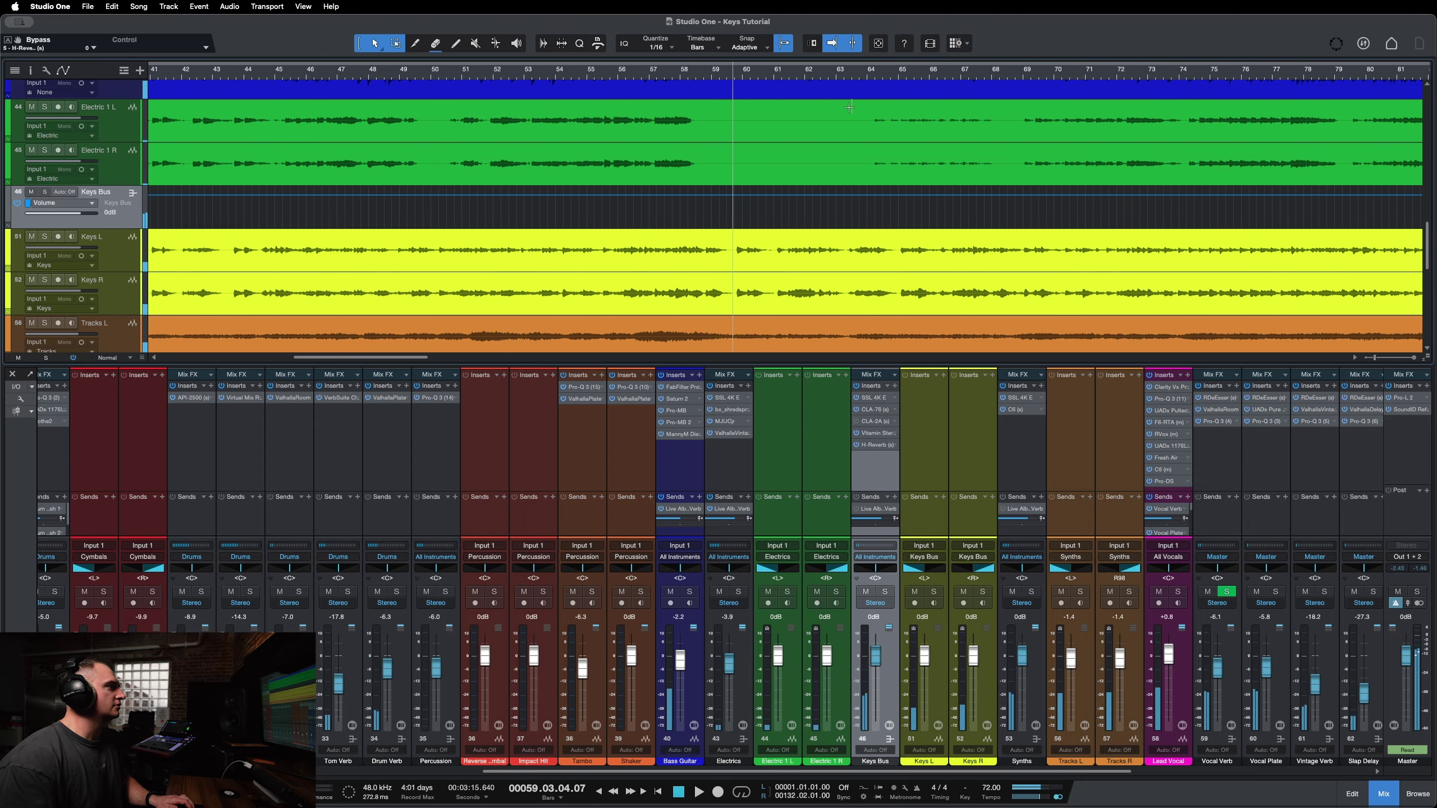
# Step: Open the automation parameter settings for the Keys Bus and expand its inserts in the list of available console parameters
pyautogui.press('w')
pyautogui.press('w')
pyautogui.press('w')
pyautogui.press('e')
pyautogui.press('e')
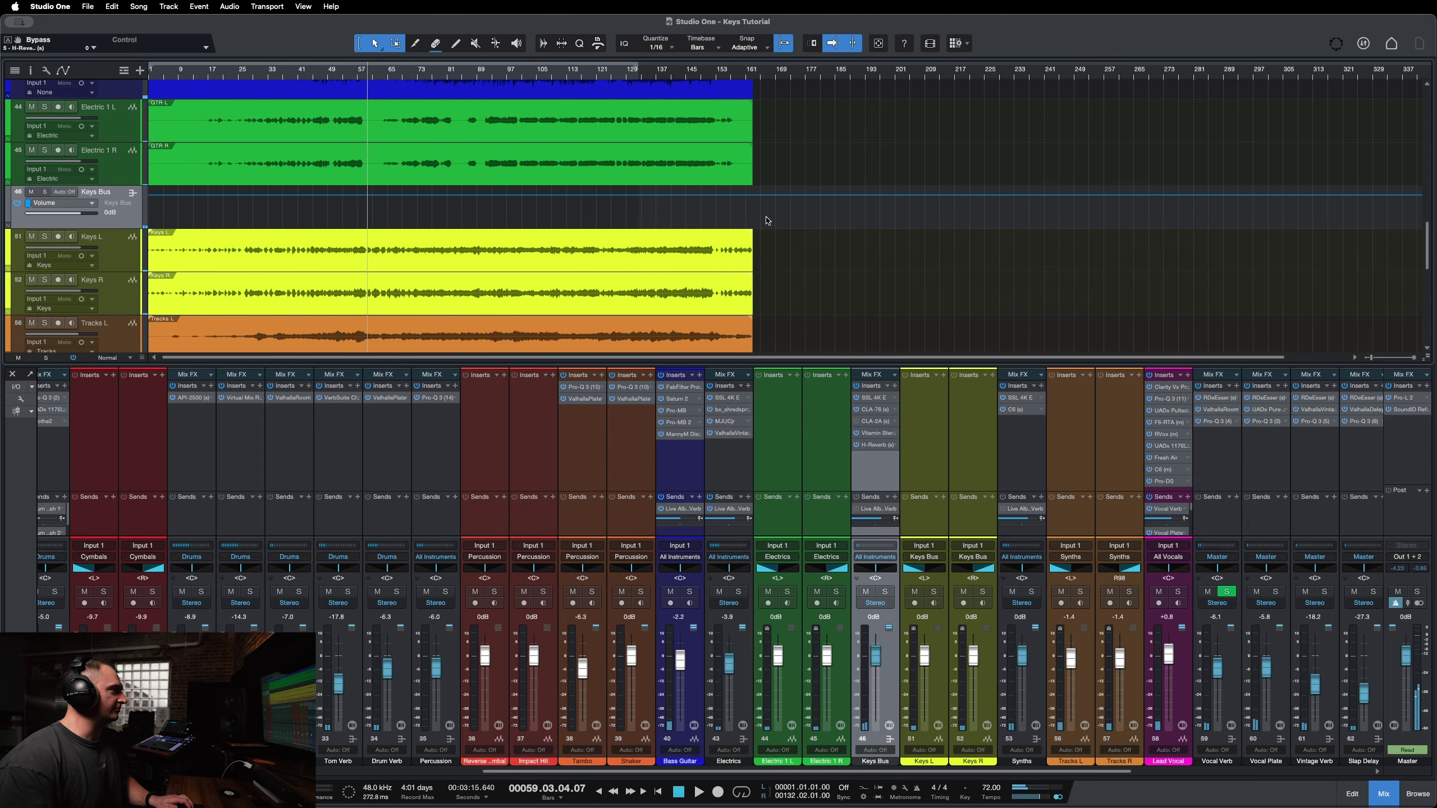
pyautogui.hscroll(1, 526, 226)
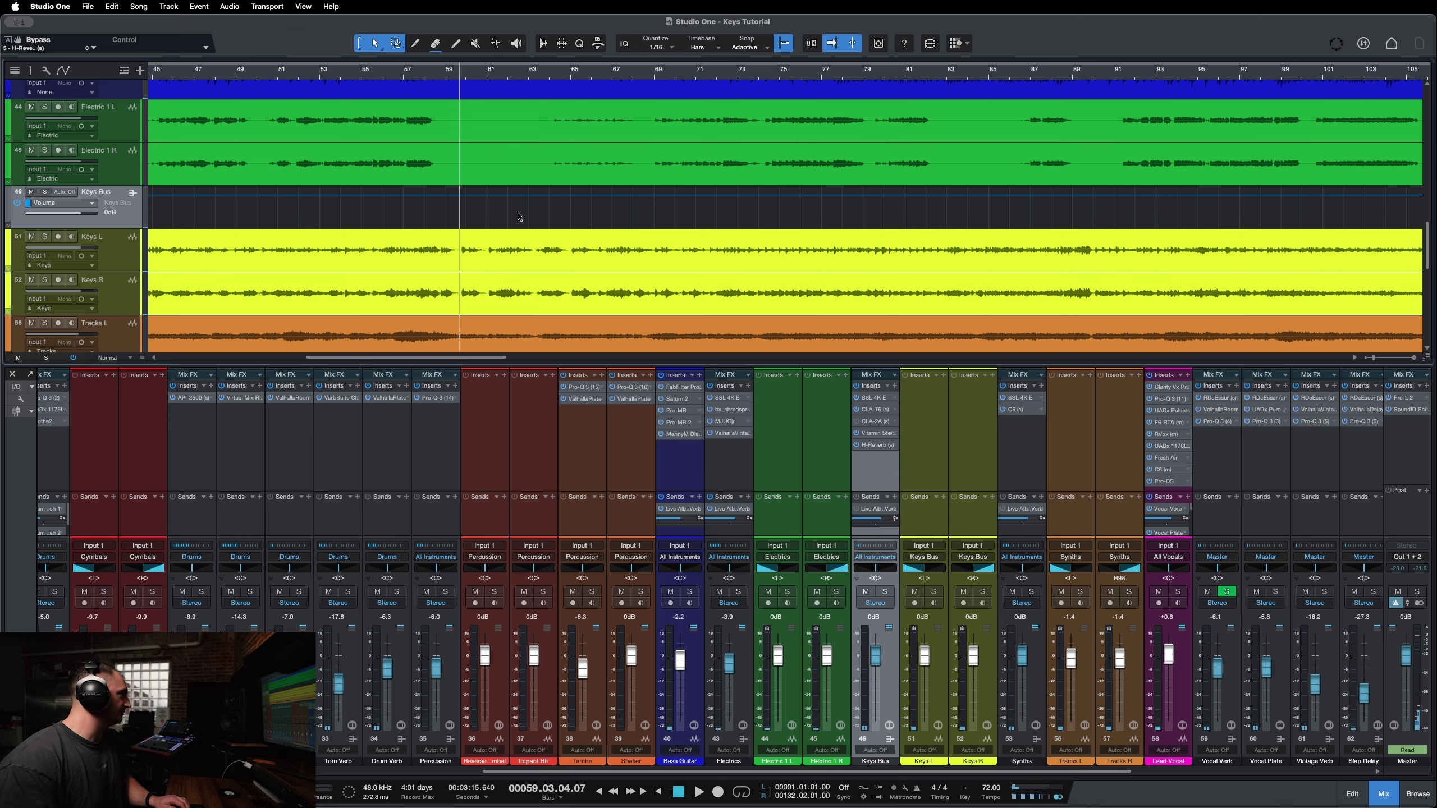
pyautogui.click(78, 205)
pyautogui.click(88, 246)
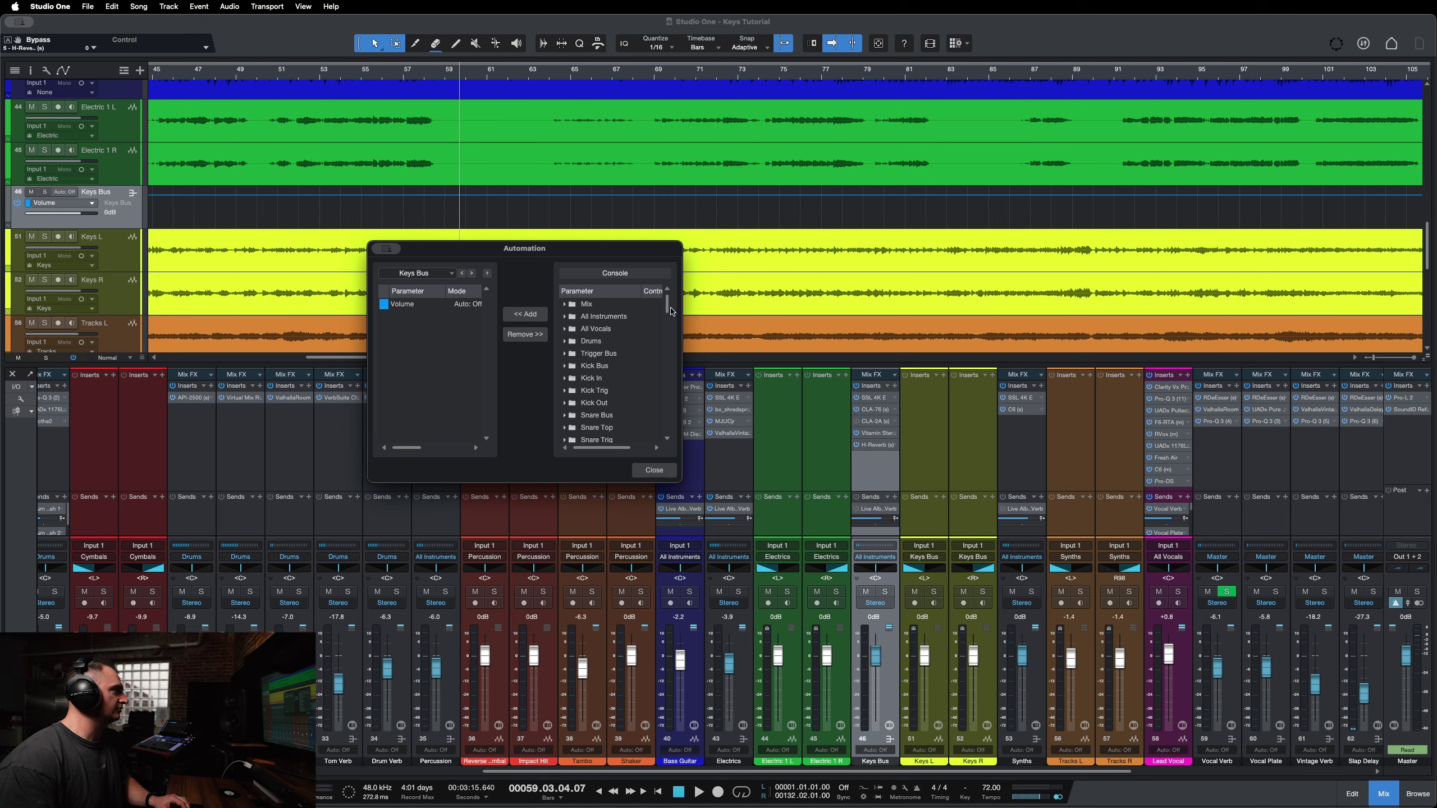
pyautogui.moveTo(671, 311); pyautogui.dragTo(669, 391)
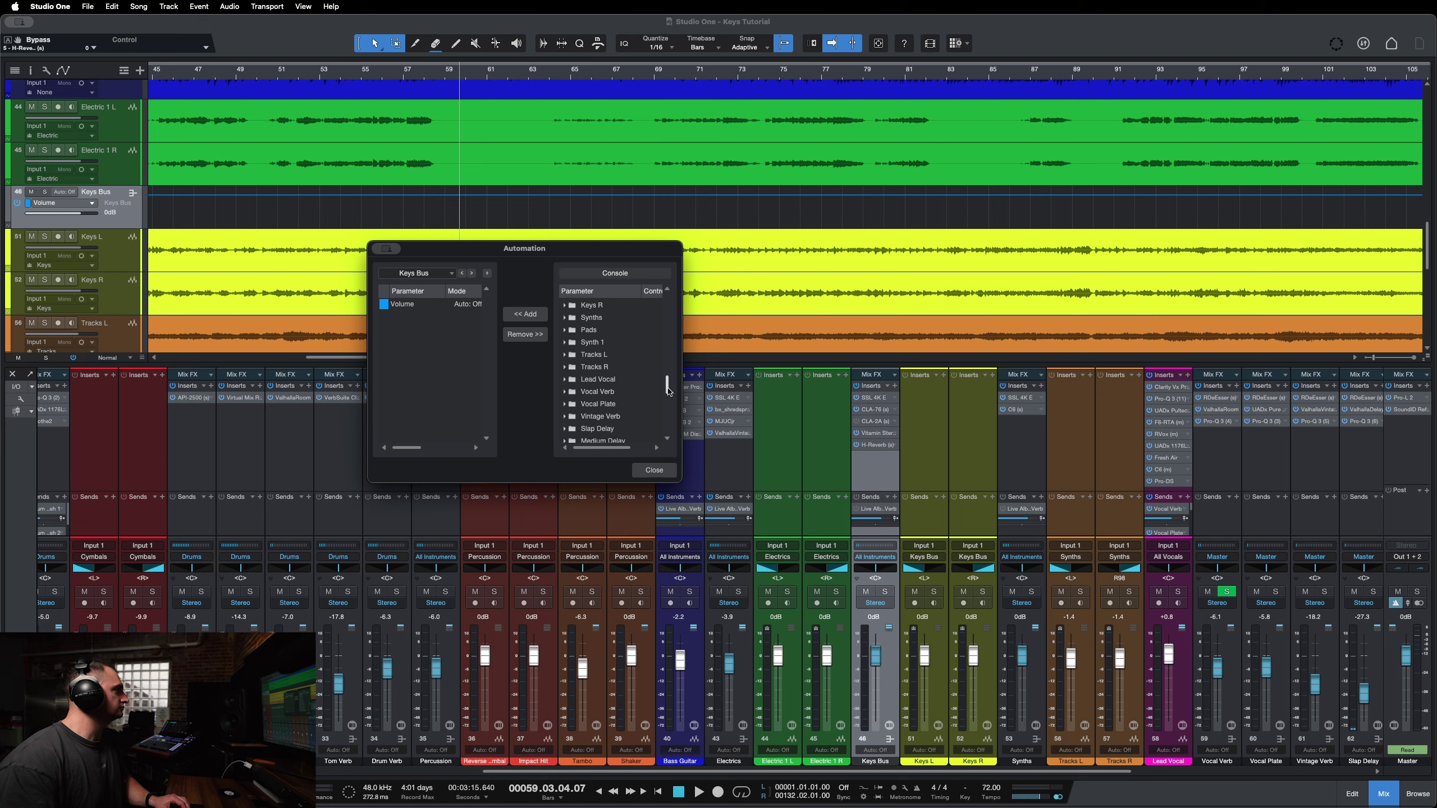
pyautogui.scroll(5, 569, 367)
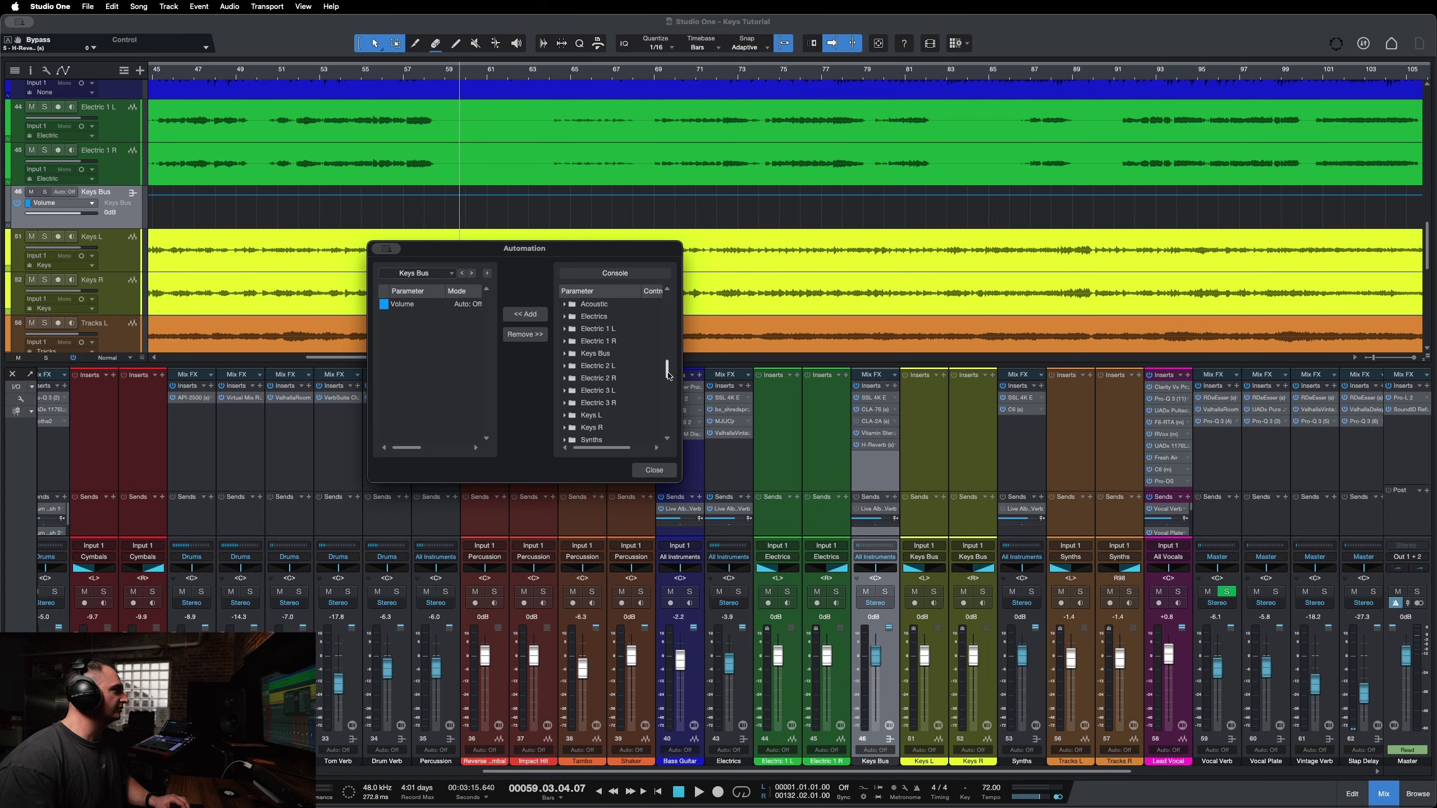
pyautogui.click(565, 358)
pyautogui.click(571, 371)
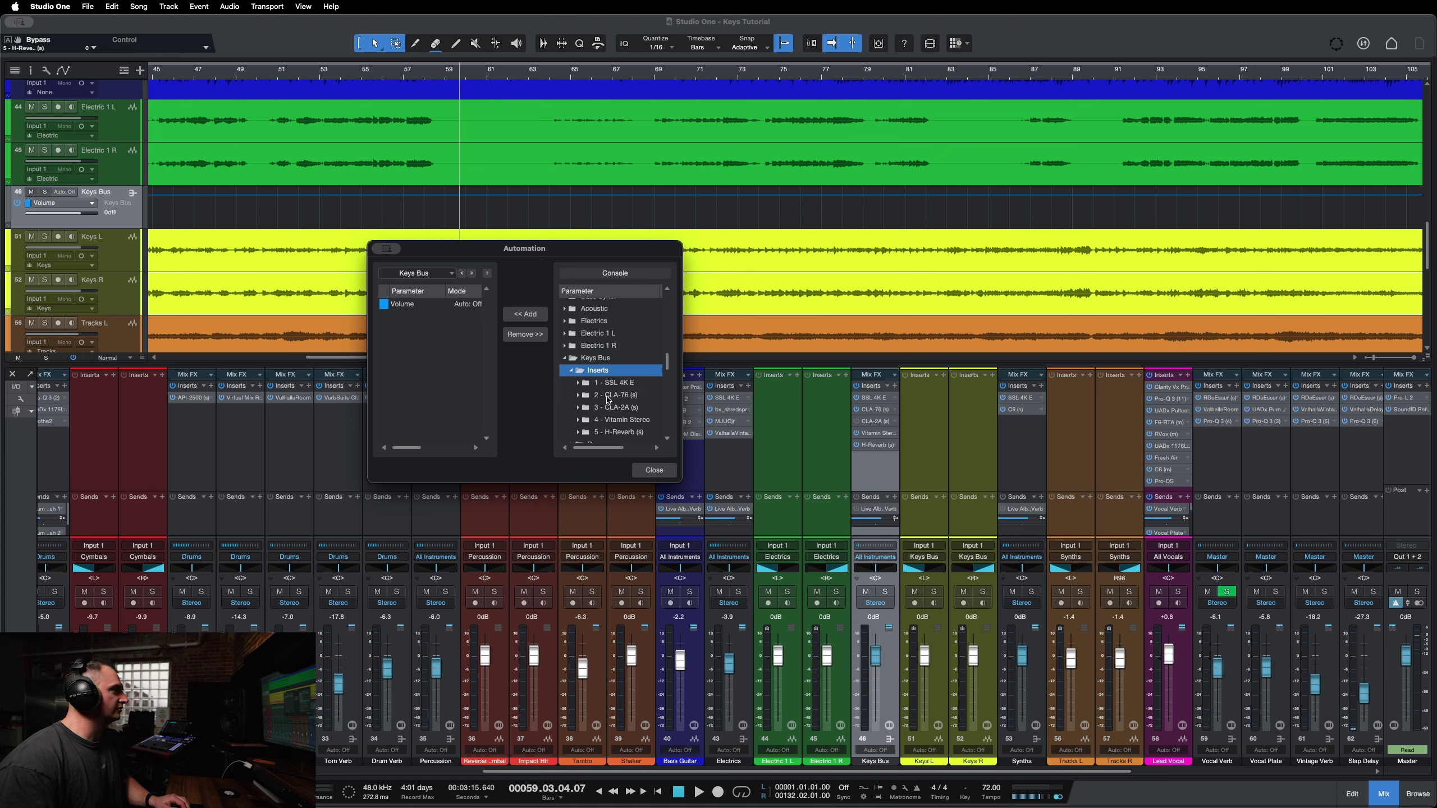
# Step: Add H-Reverb's Dry/Wet parameter to the Keys Bus automation and close the automation settings
pyautogui.scroll(-2, 608, 400)
pyautogui.doubleClick(580, 370)
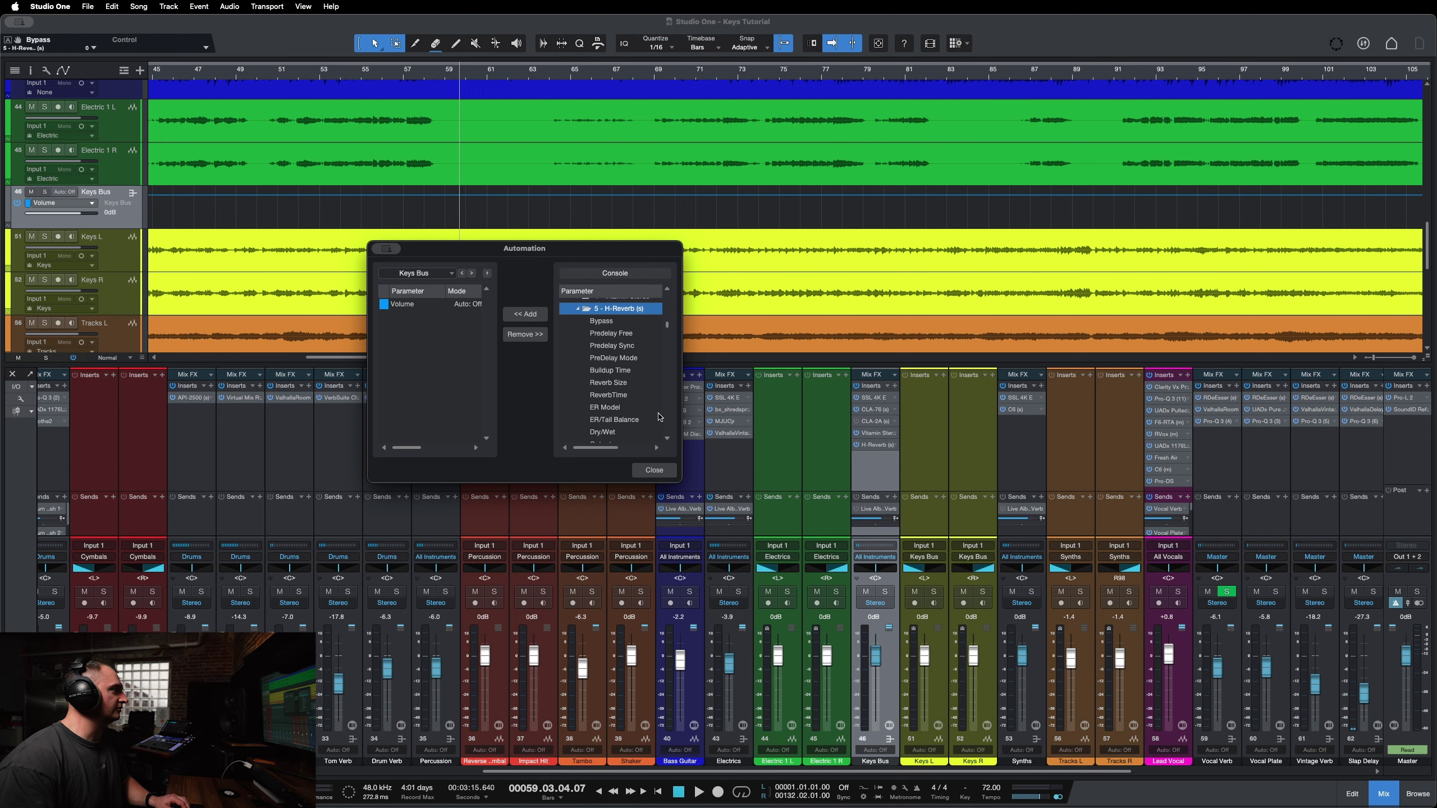
pyautogui.scroll(-1, 638, 398)
pyautogui.click(622, 408)
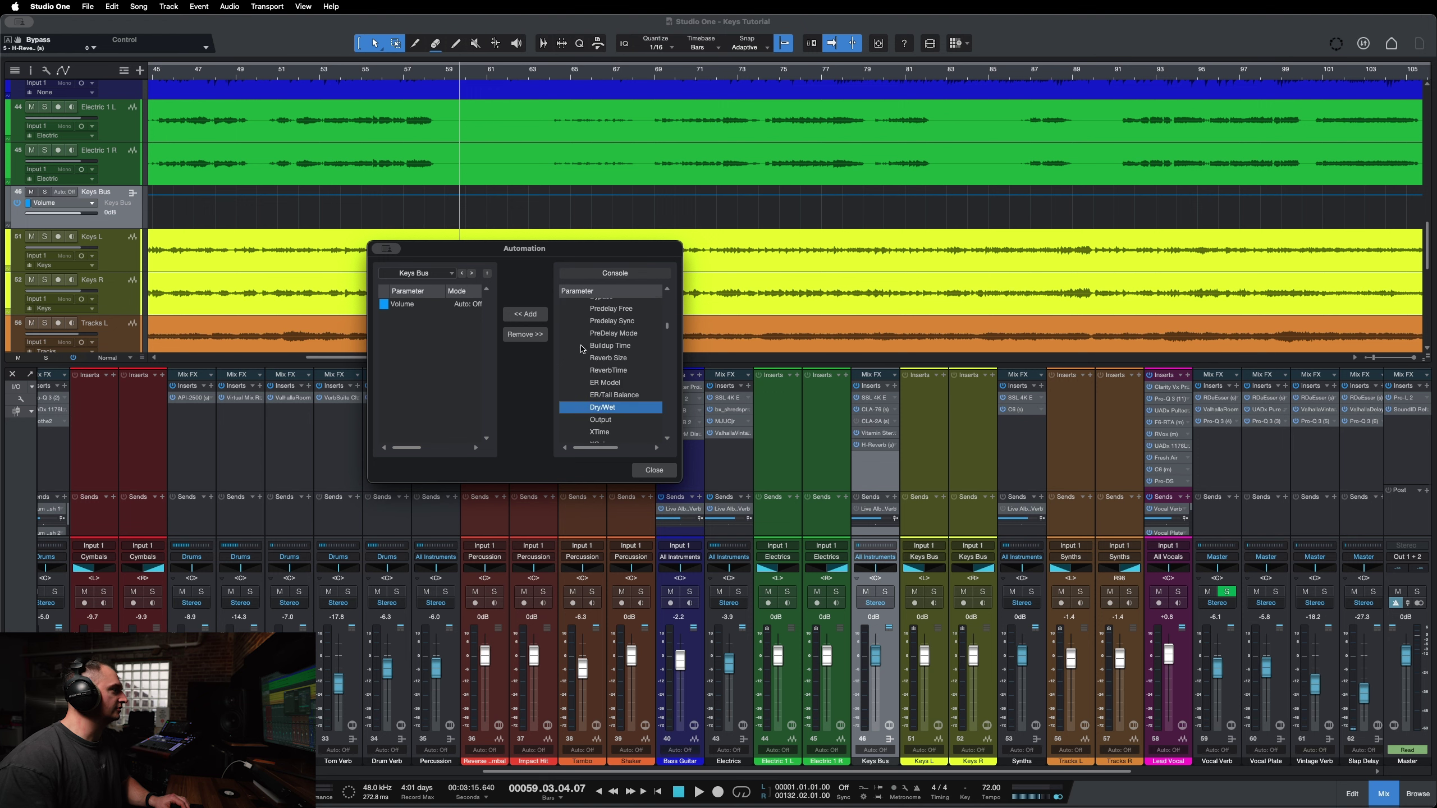
pyautogui.click(525, 315)
pyautogui.click(654, 470)
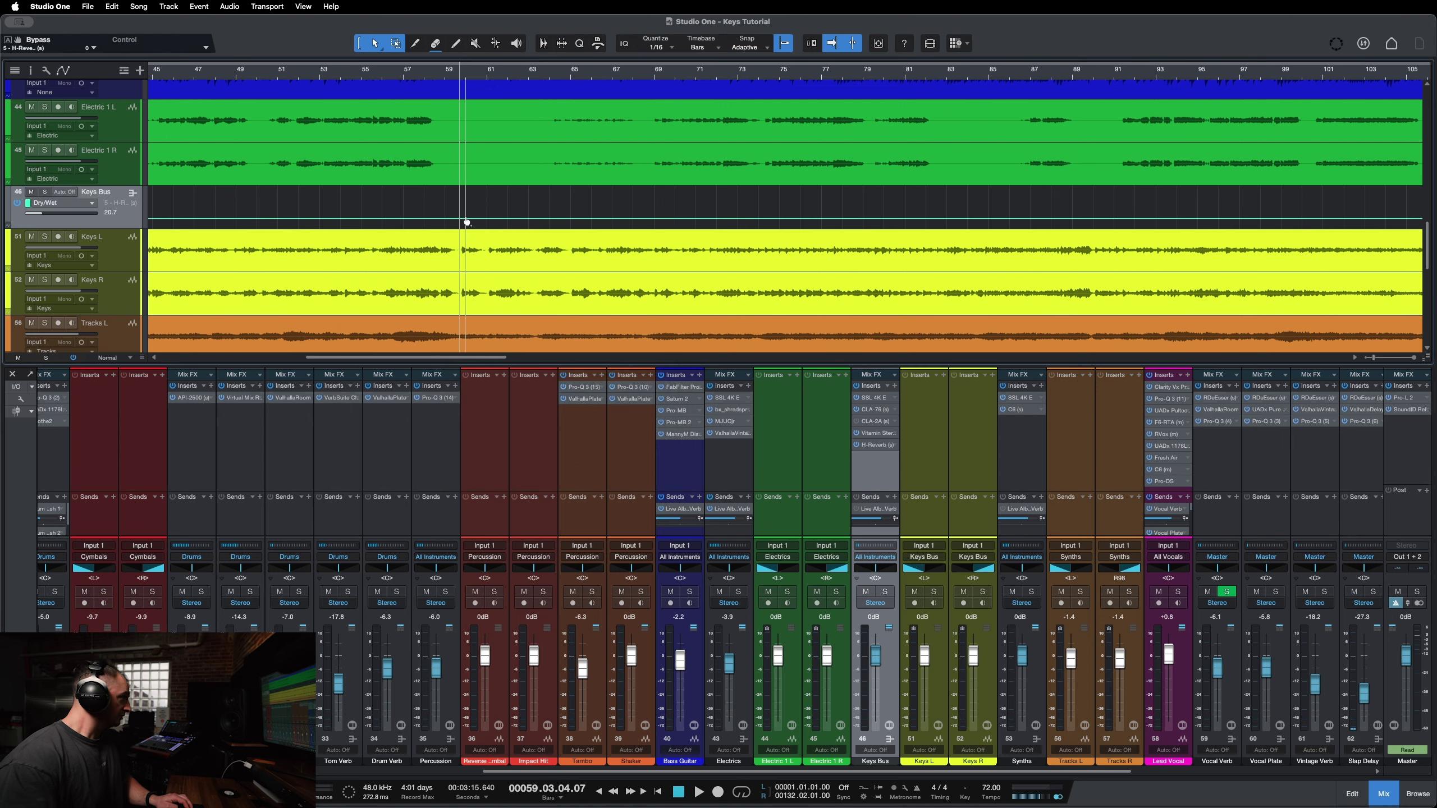
# Step: Draw a Dry/Wet automation ramp on the Keys Bus starting at about bar 64 and falling to 0.0 at bar 151
pyautogui.scroll(5, 450, 236)
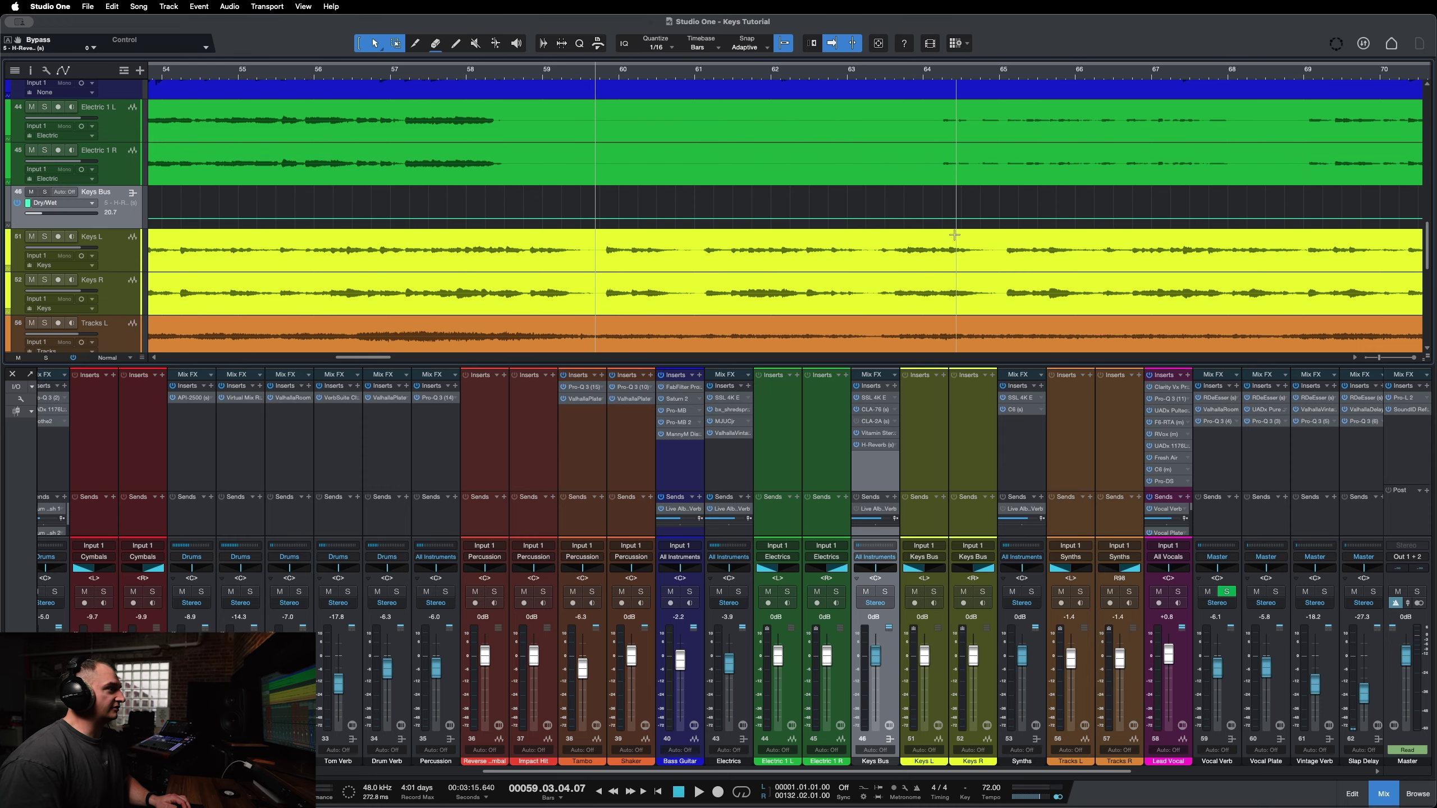
pyautogui.click(943, 220)
pyautogui.scroll(-5, 925, 229)
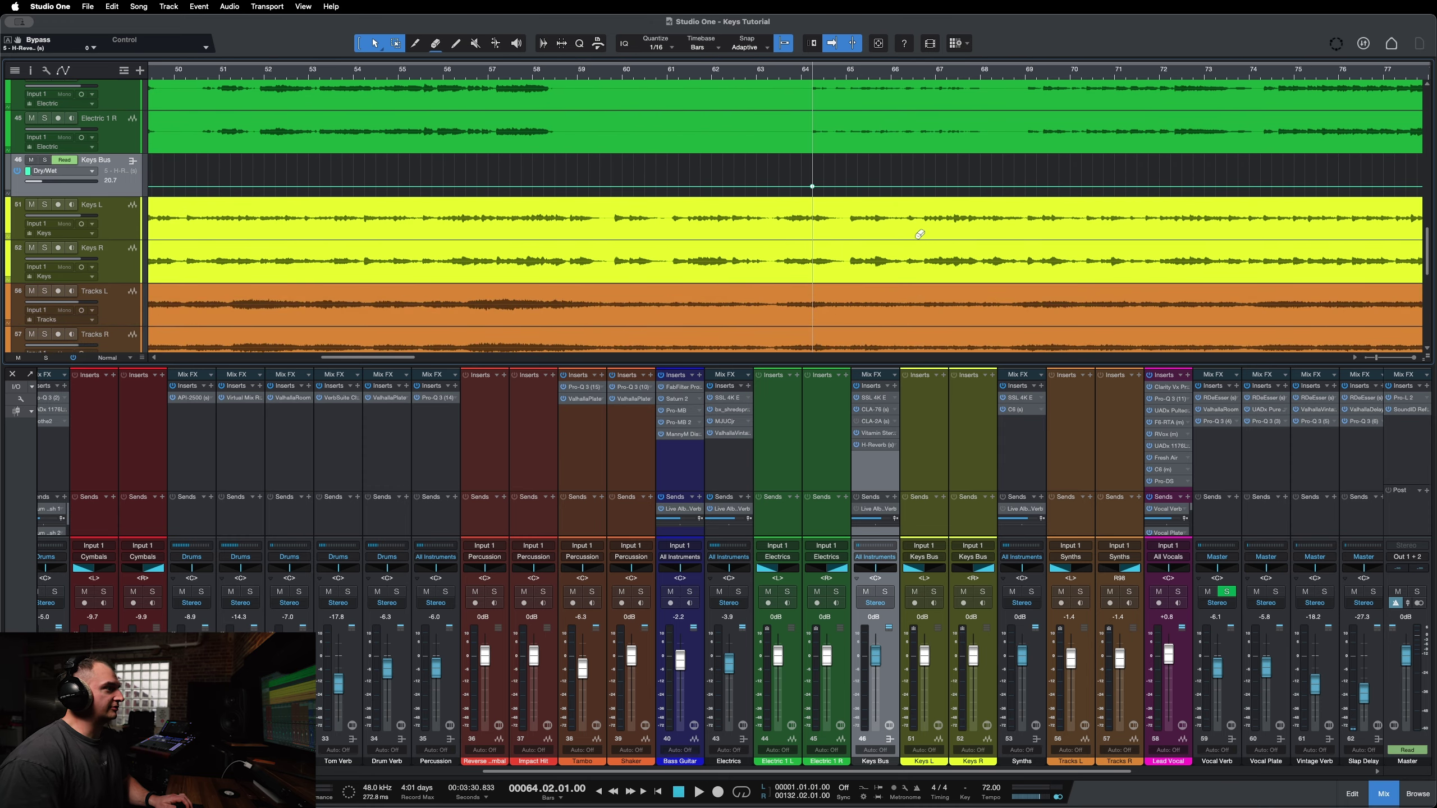
pyautogui.scroll(-6, 905, 219)
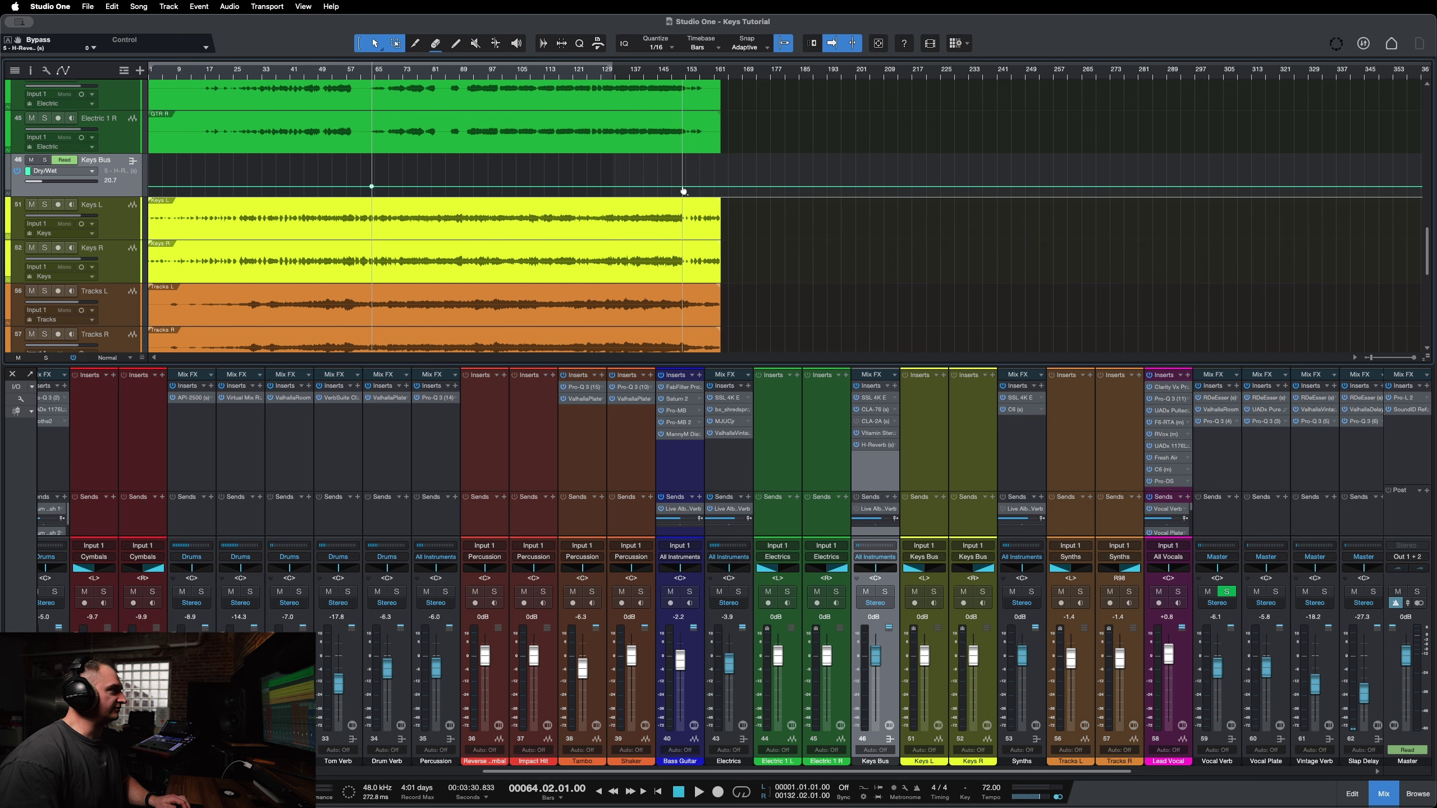
pyautogui.moveTo(685, 189); pyautogui.dragTo(679, 193)
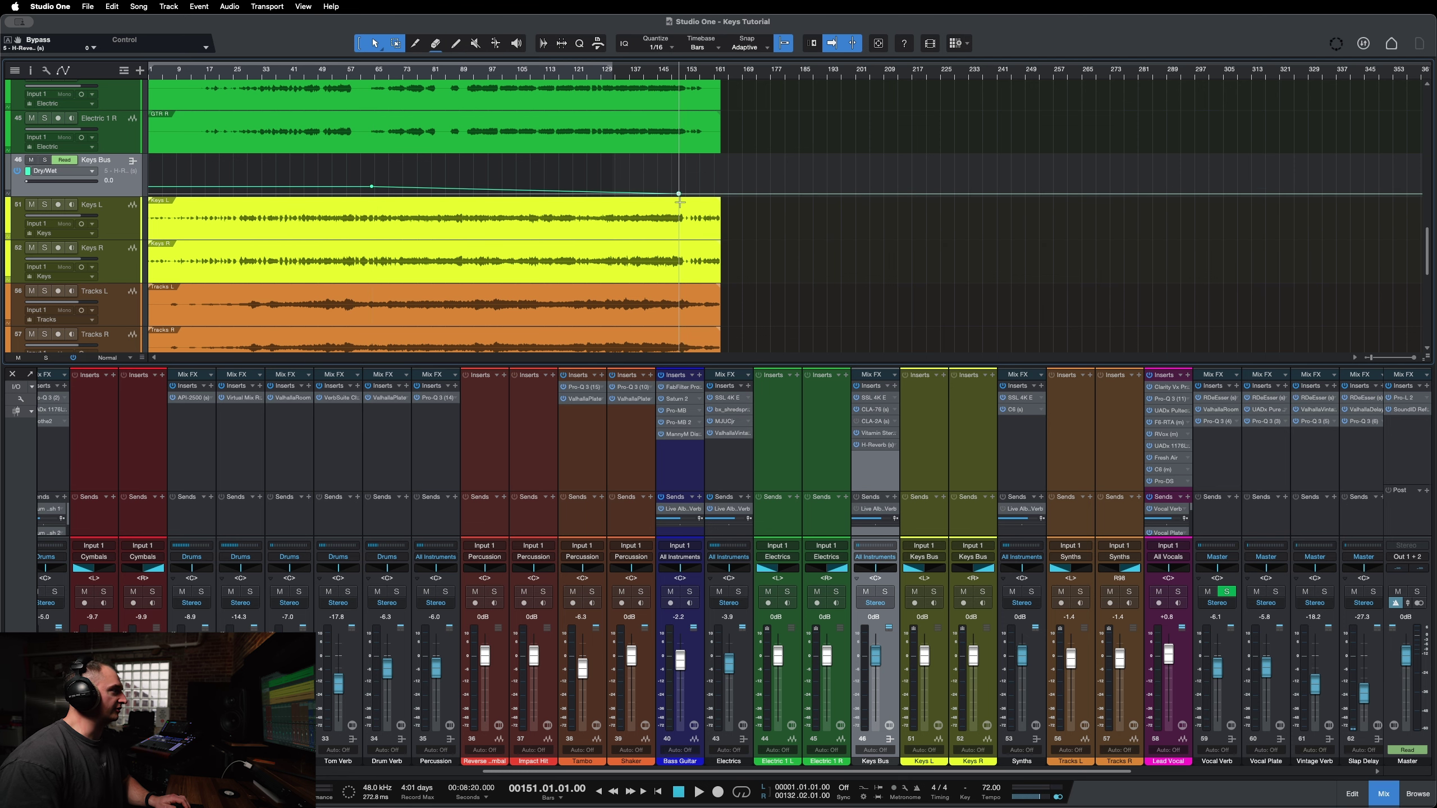
# Step: Place the playback position at bar 63 and open the Keys Bus H-Reverb plugin
pyautogui.scroll(4, 598, 229)
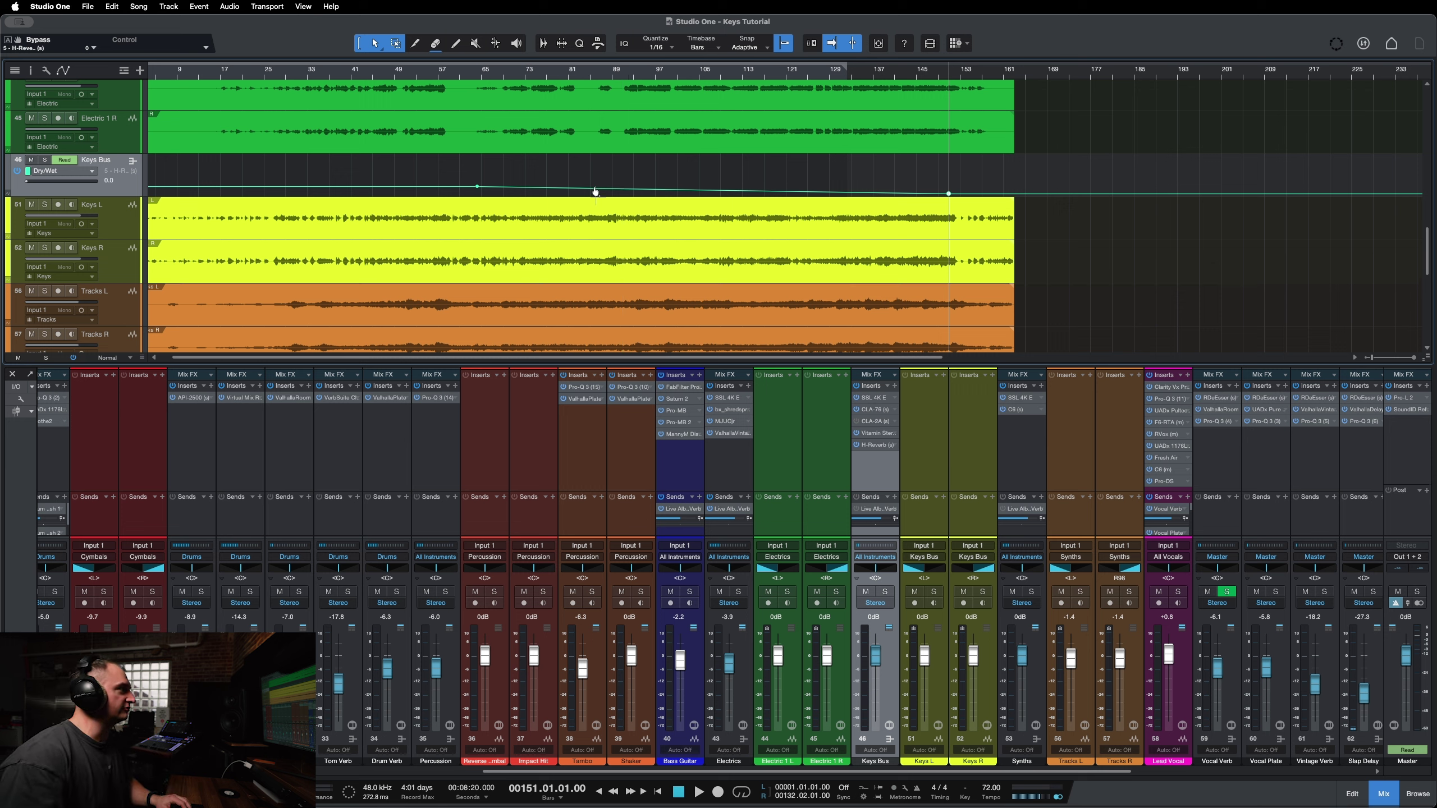
pyautogui.click(713, 188)
pyautogui.click(474, 74)
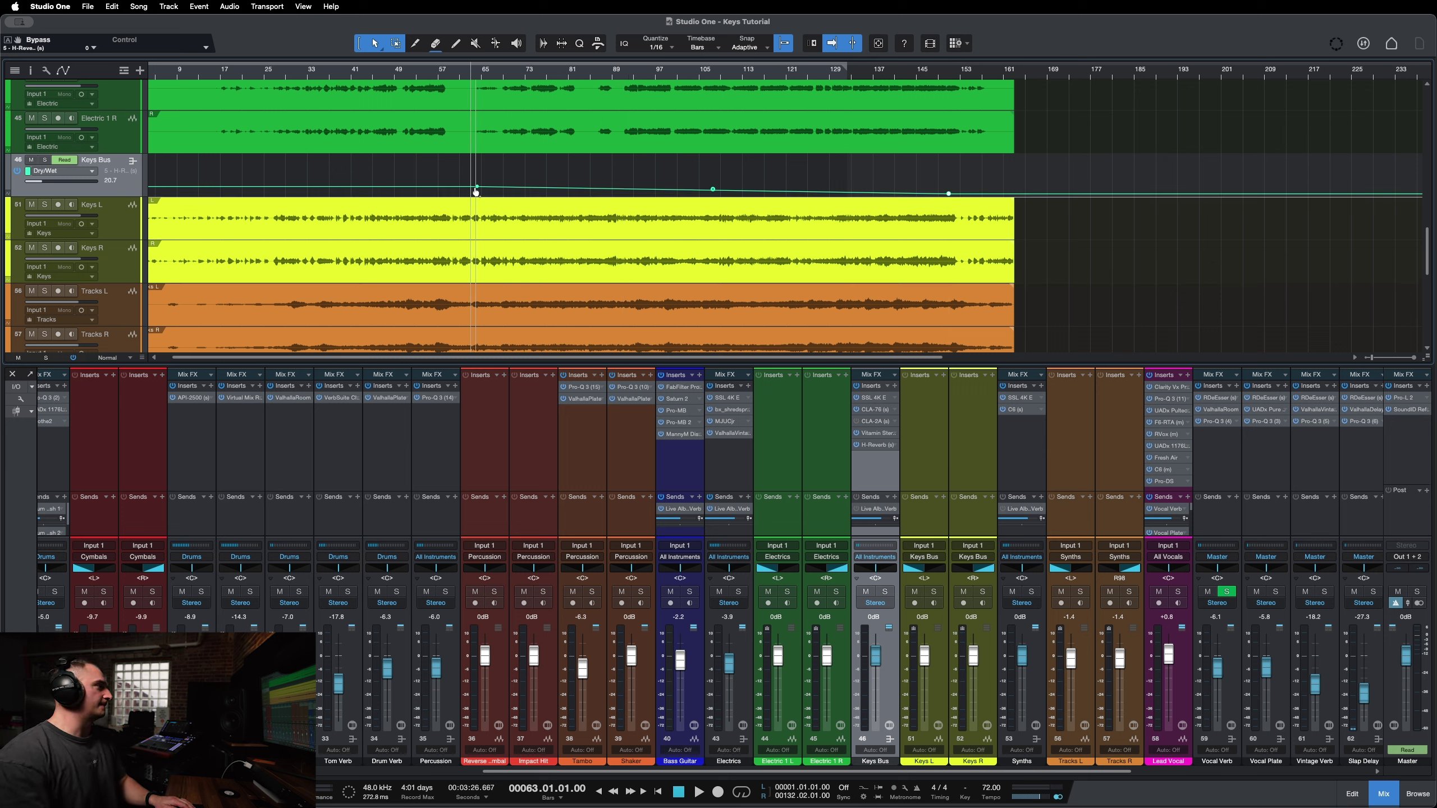
pyautogui.click(872, 446)
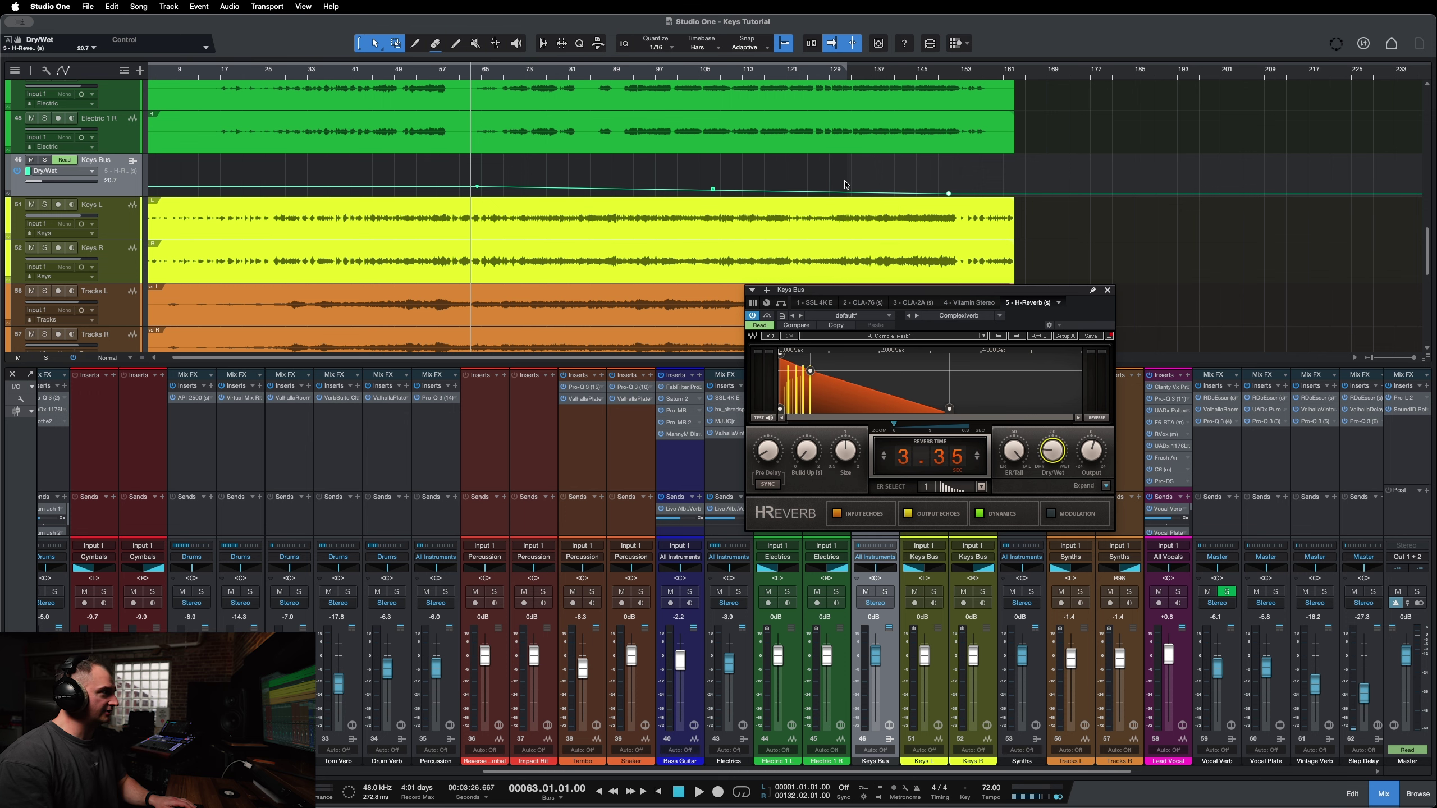
# Step: Reset the midpoint of the Dry/Wet automation ramp and set it again at about bar 107
pyautogui.doubleClick(713, 190)
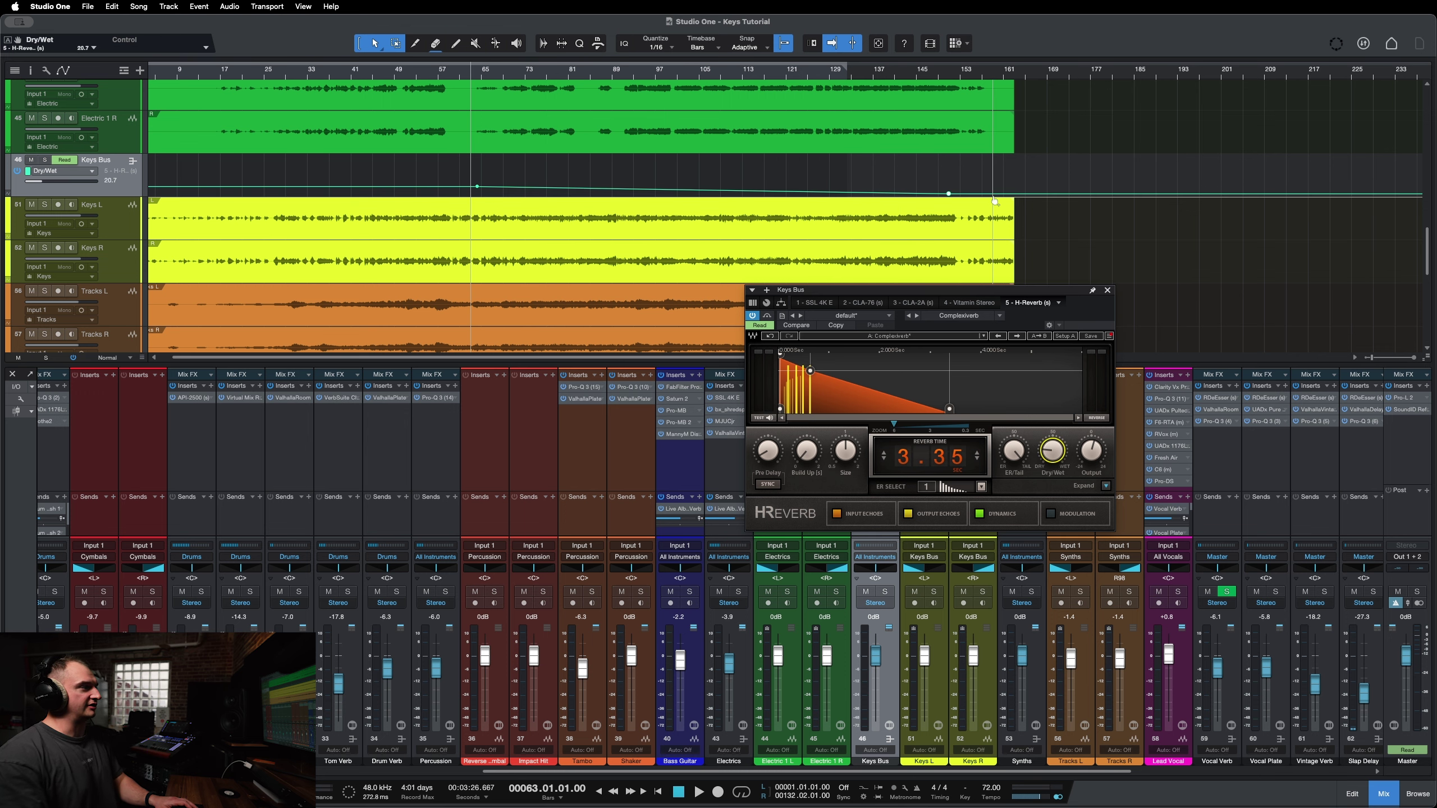
pyautogui.scroll(3, 849, 193)
pyautogui.click(725, 190)
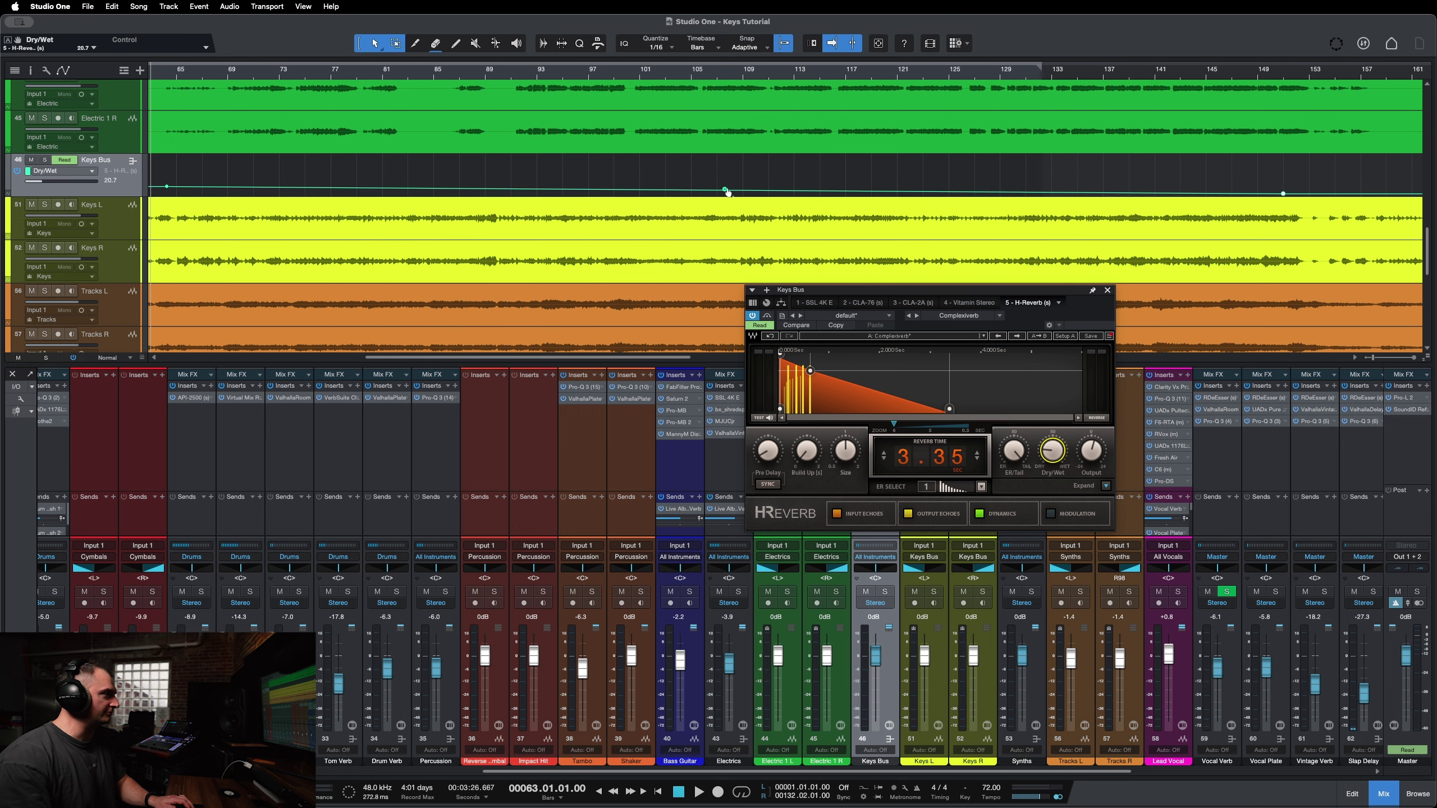
pyautogui.scroll(-2, 725, 193)
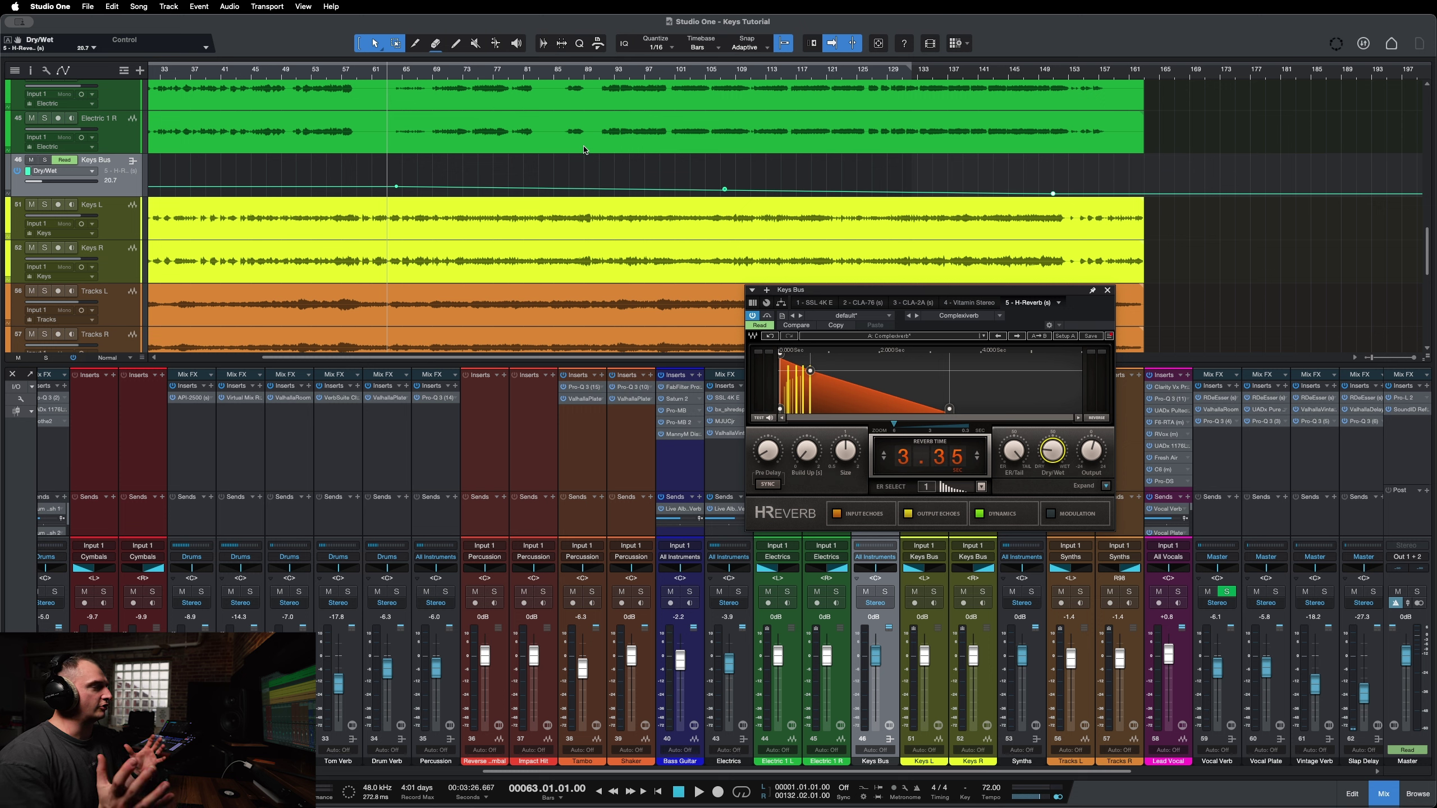
# Step: Play the full mix from bar 63 and lower the Keys Bus volume to about -2.2 dB
pyautogui.press('space')
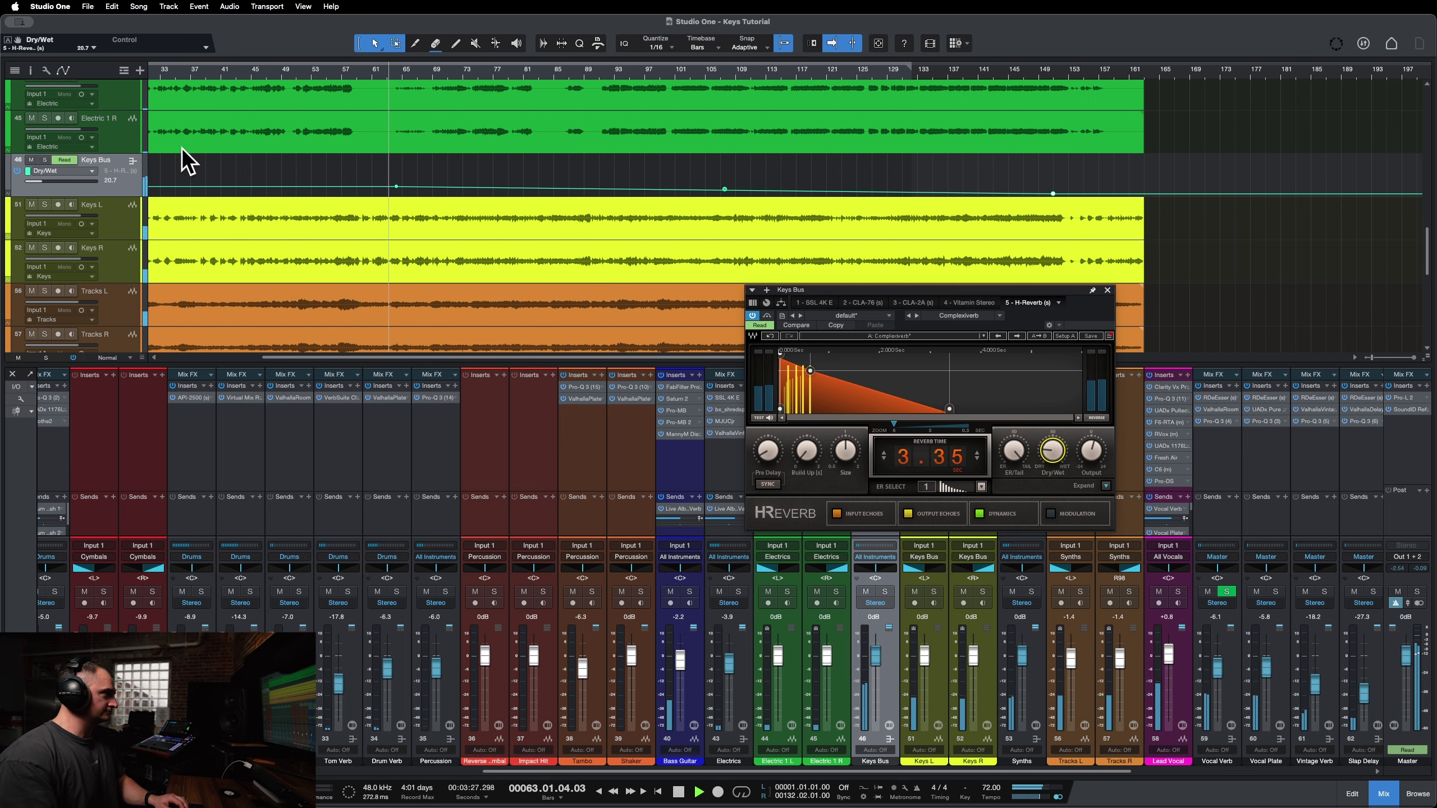
pyautogui.scroll(3, 494, 229)
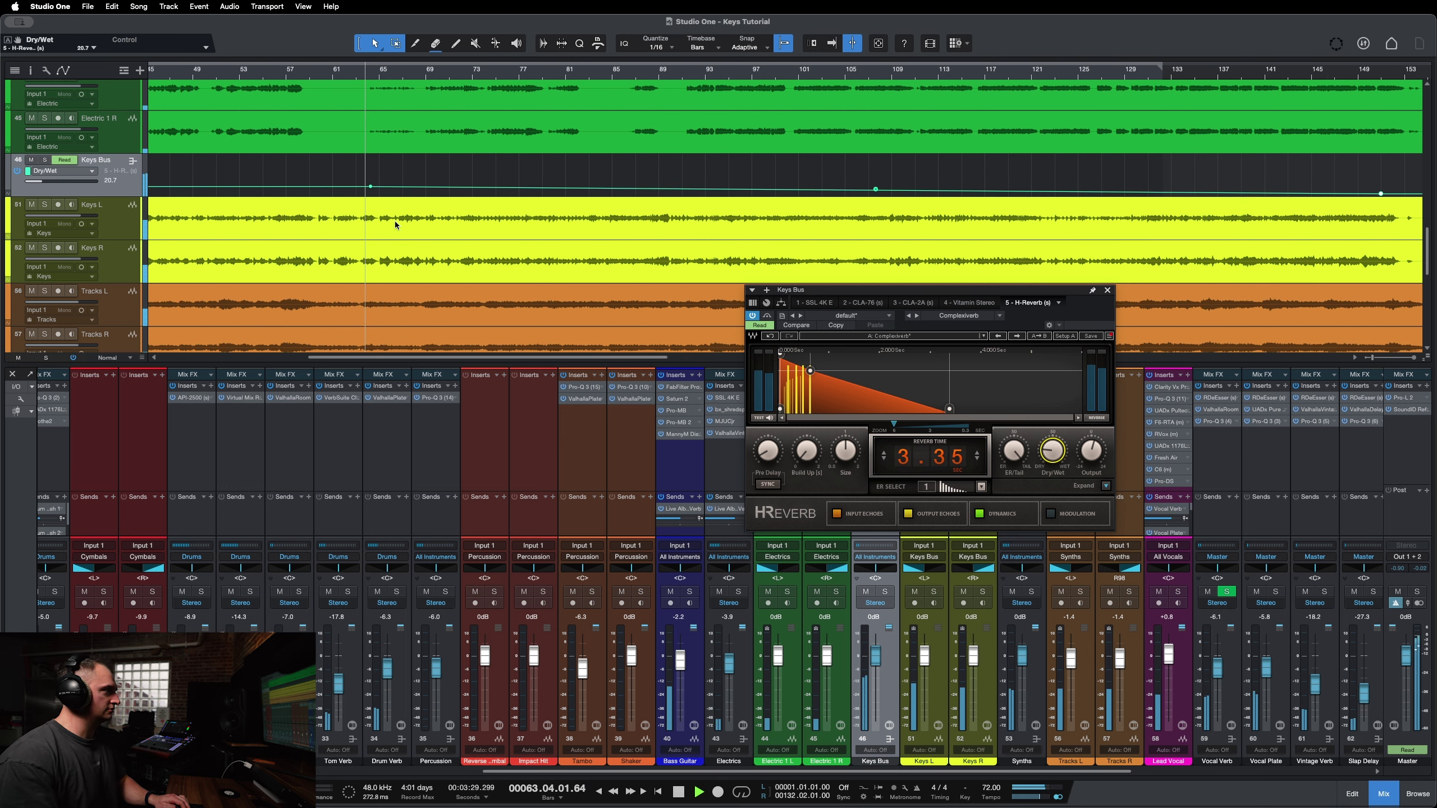
pyautogui.scroll(-3, 417, 235)
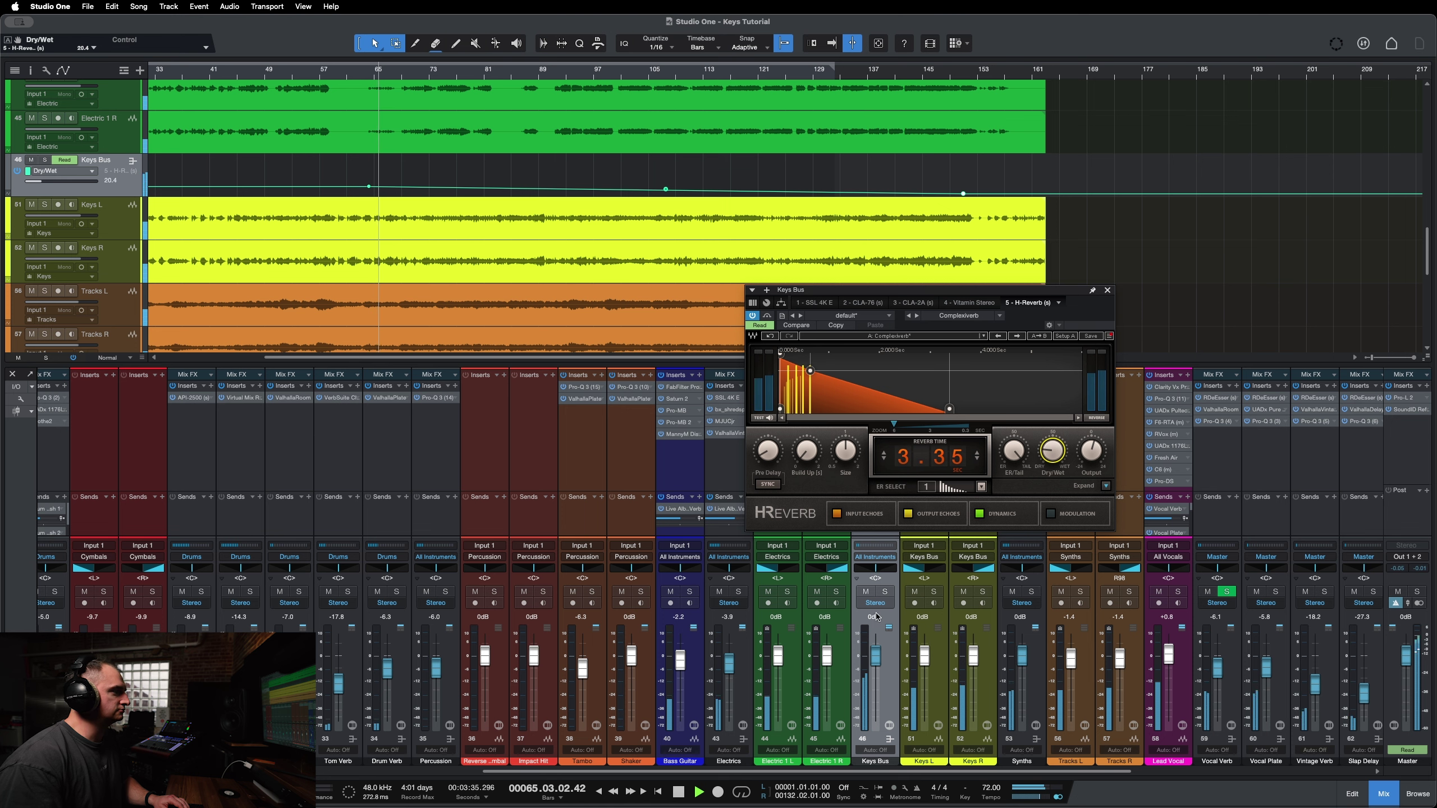
pyautogui.moveTo(876, 657); pyautogui.dragTo(877, 660)
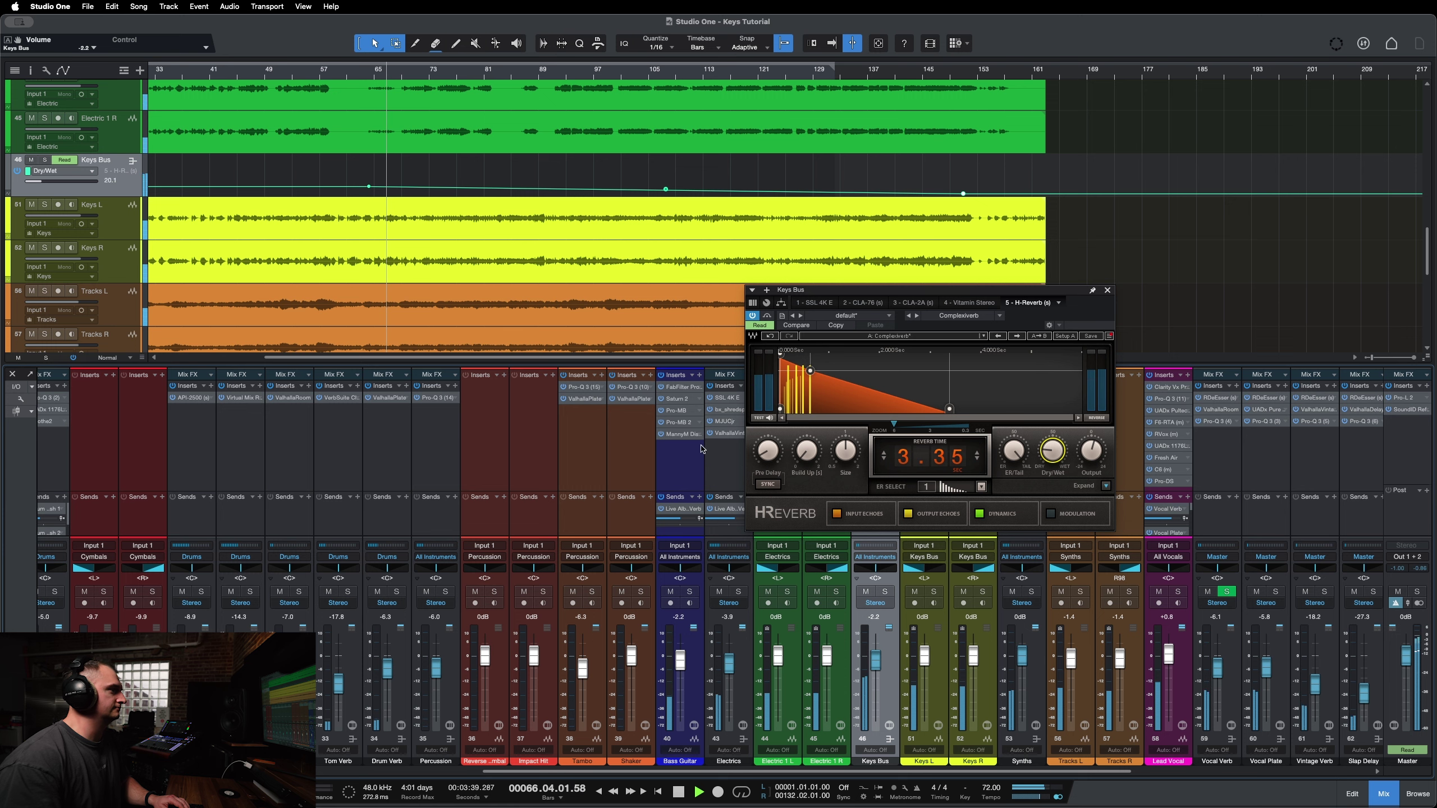
pyautogui.scroll(-2, 457, 282)
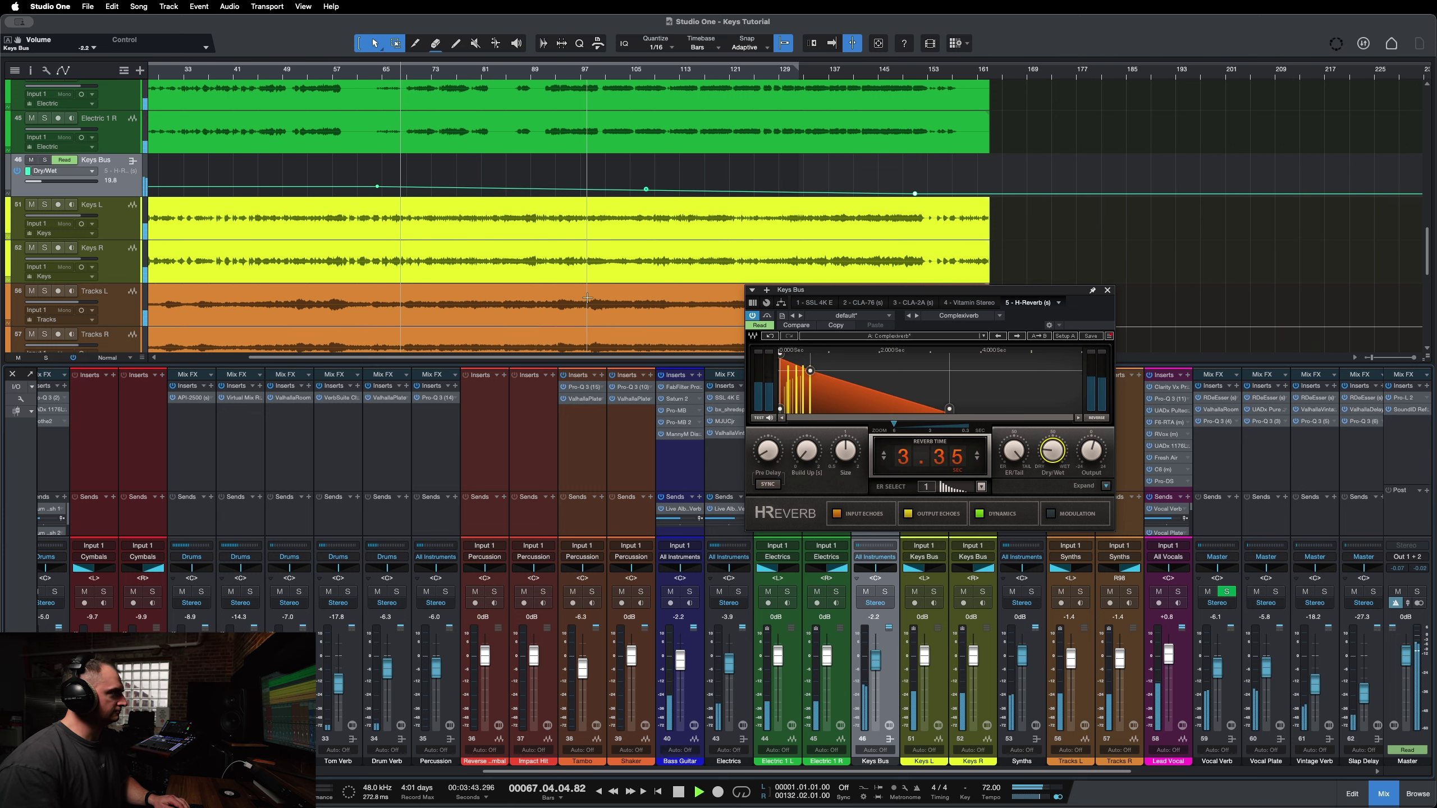
# Step: Check H-Reverb's automated Dry/Wet control during playback, repositioning its window slightly and skipping ahead to about bar 113
pyautogui.click(1053, 451)
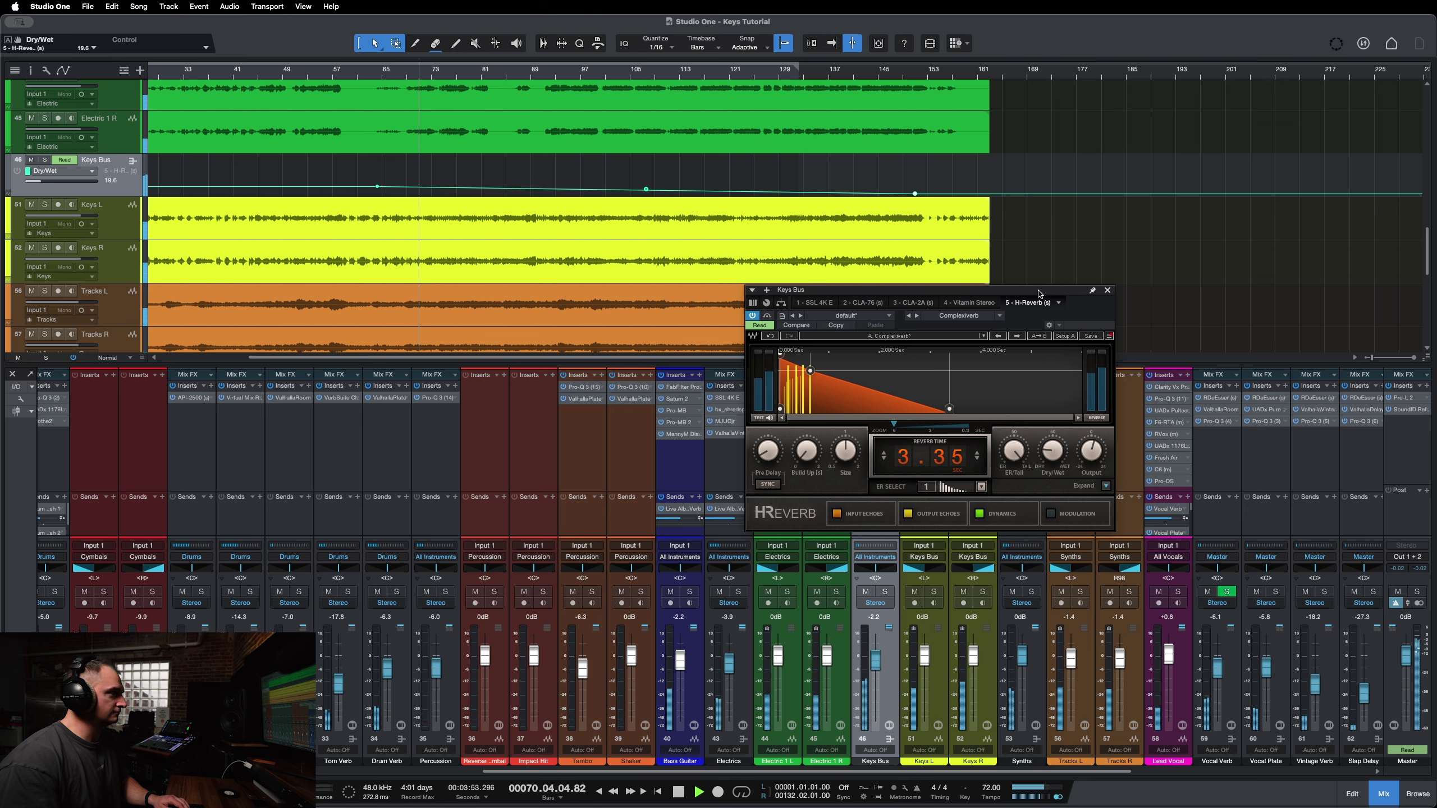
pyautogui.moveTo(1039, 292); pyautogui.dragTo(1035, 283)
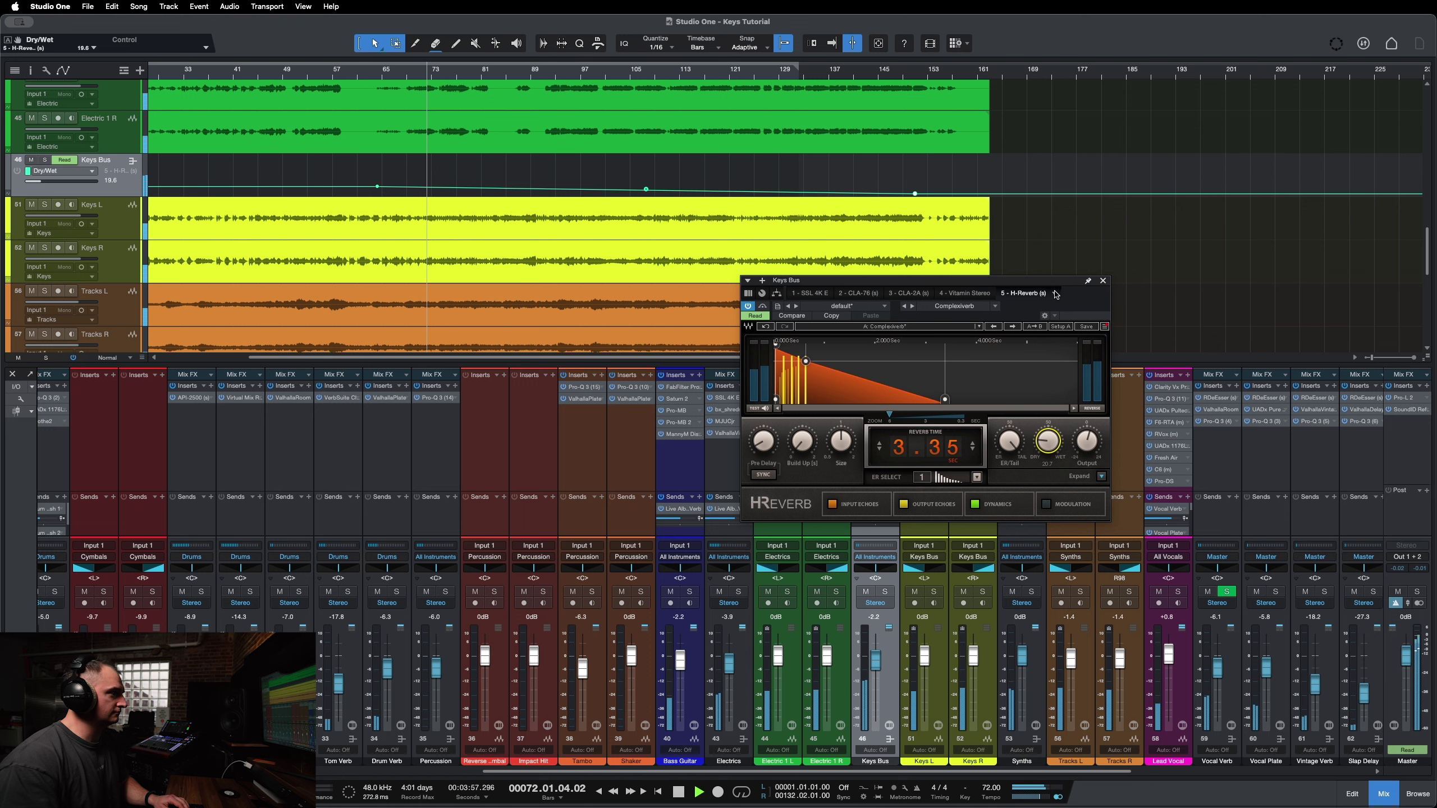
pyautogui.moveTo(1054, 289); pyautogui.dragTo(1053, 290)
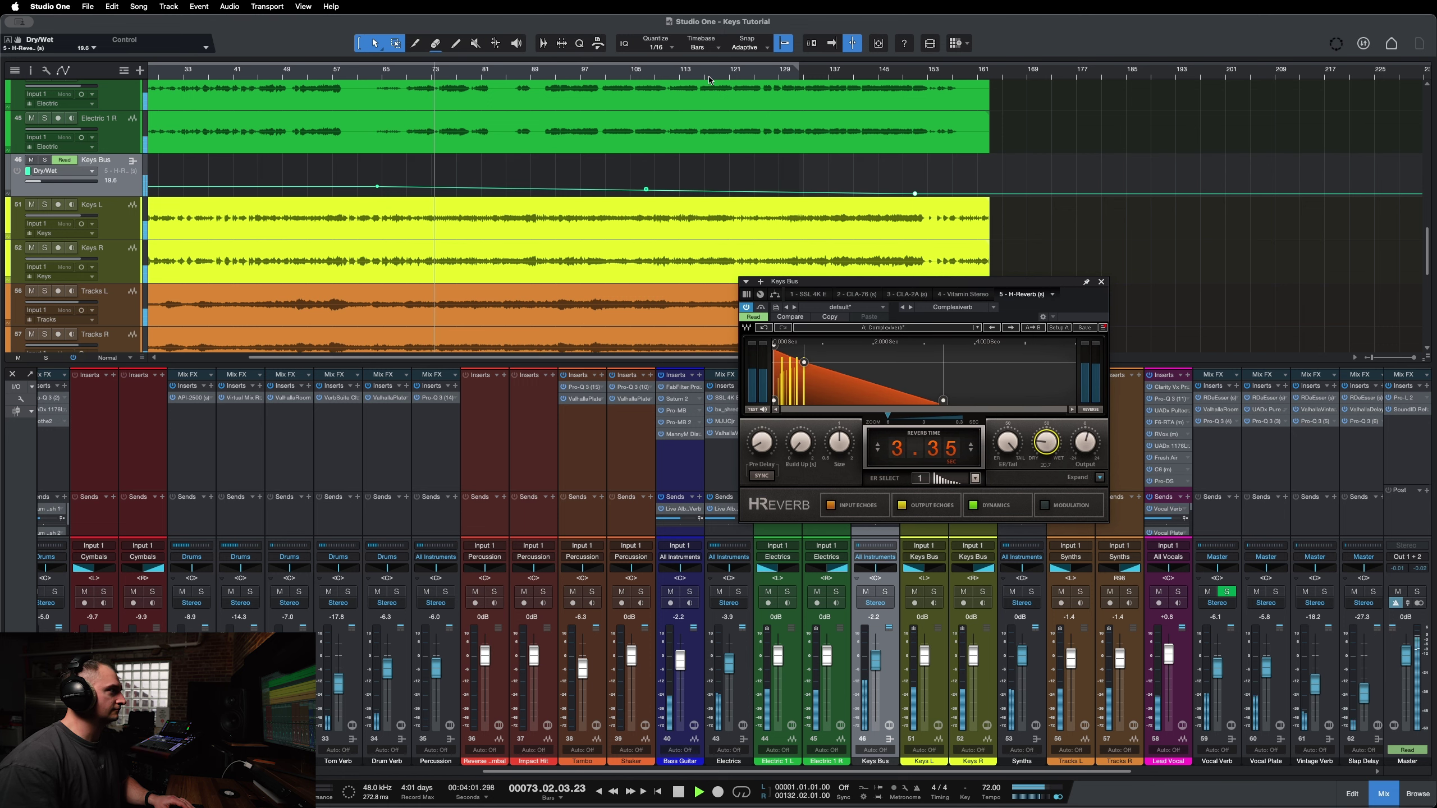
pyautogui.hscroll(-3, 653, 80)
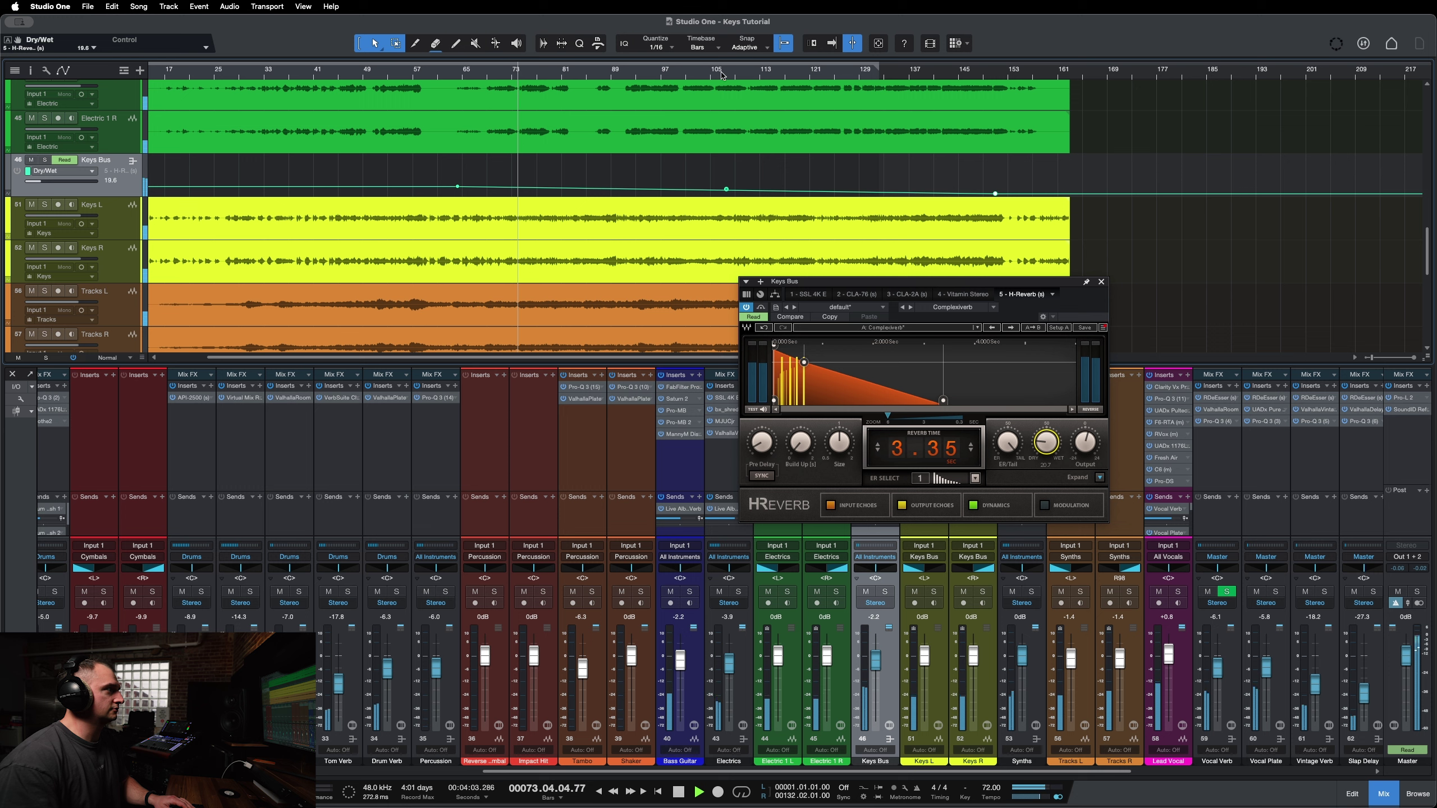
pyautogui.click(761, 71)
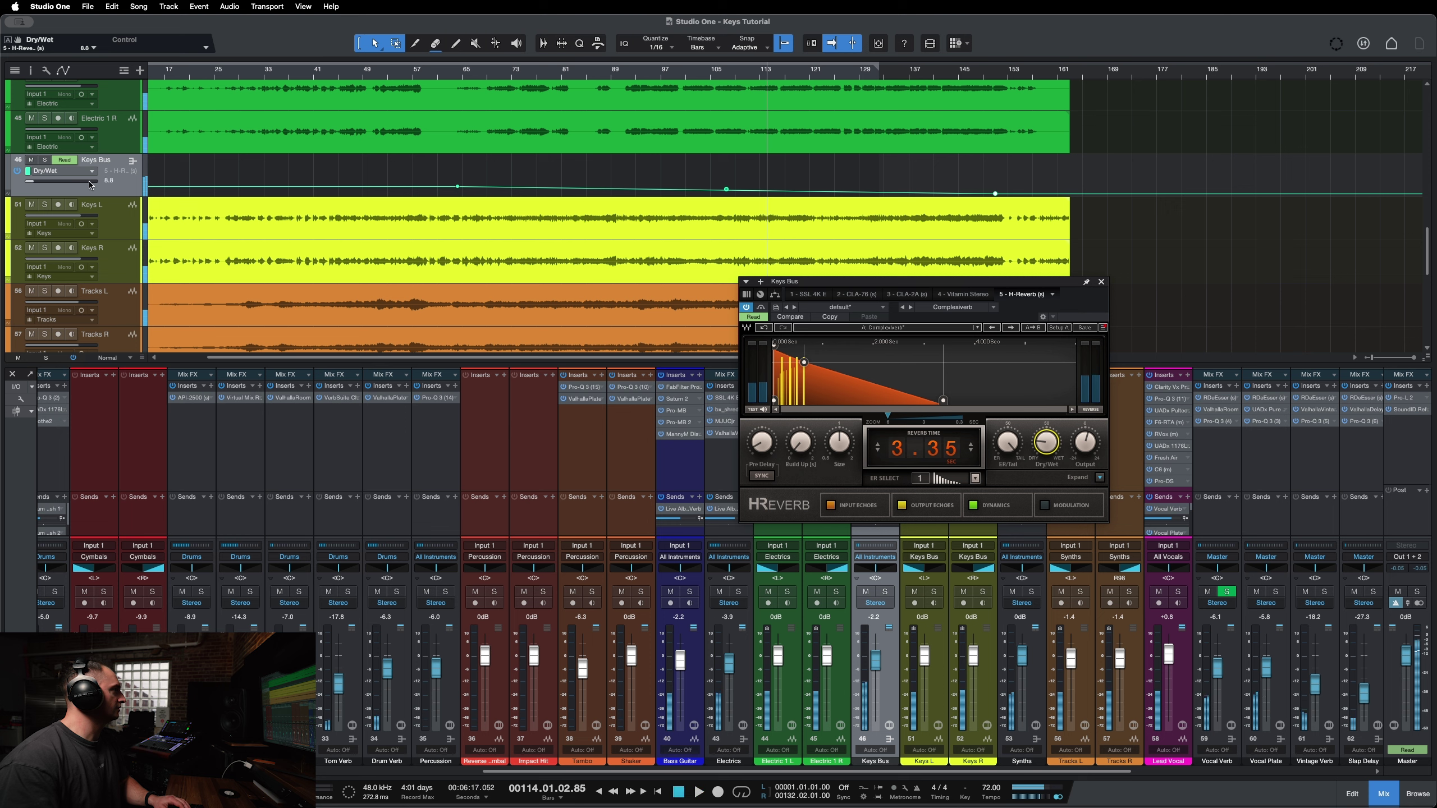
# Step: Open the Keys Bus automation settings and check the automation modes of Volume and Dry/Wet
pyautogui.click(63, 171)
pyautogui.click(84, 229)
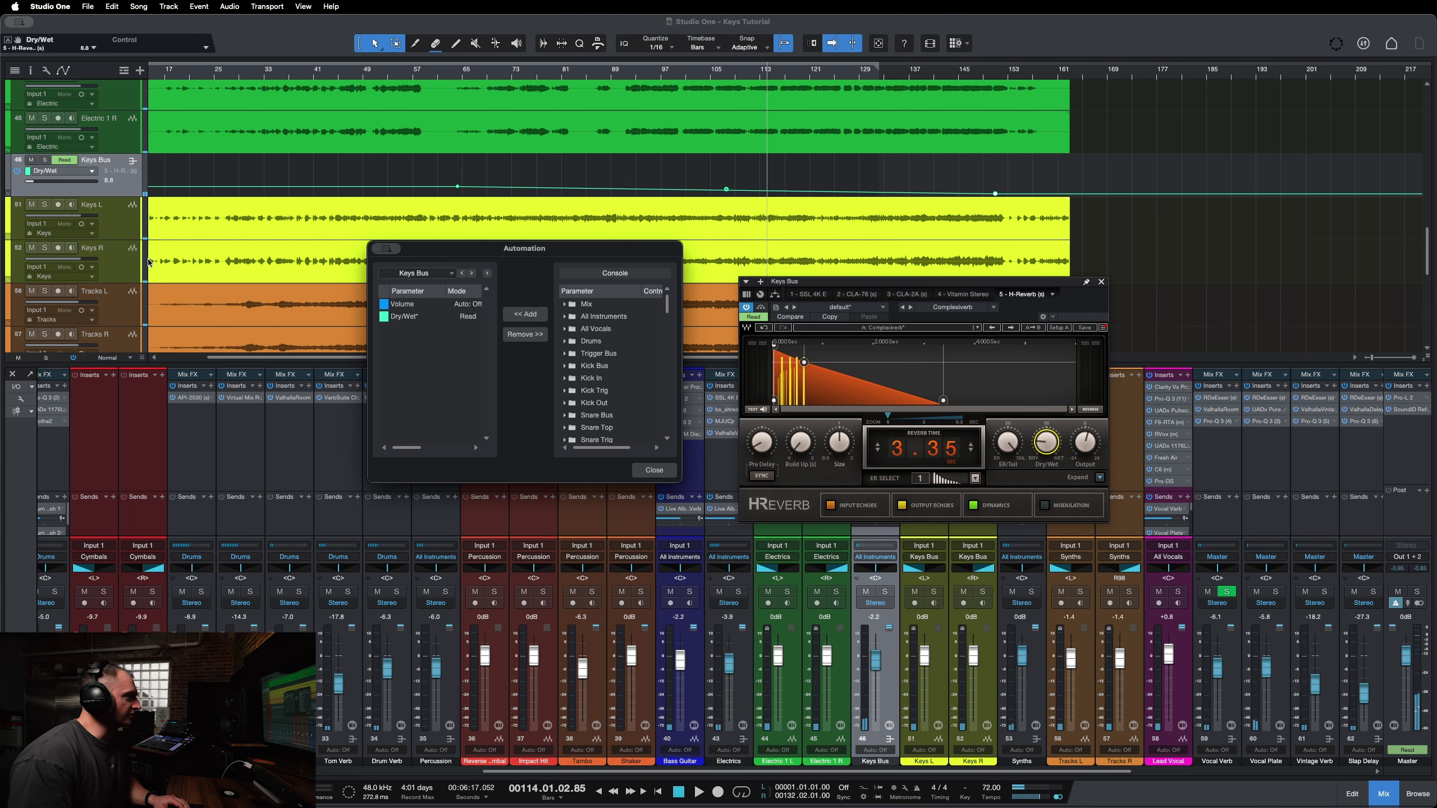
pyautogui.scroll(-5, 617, 396)
pyautogui.doubleClick(594, 391)
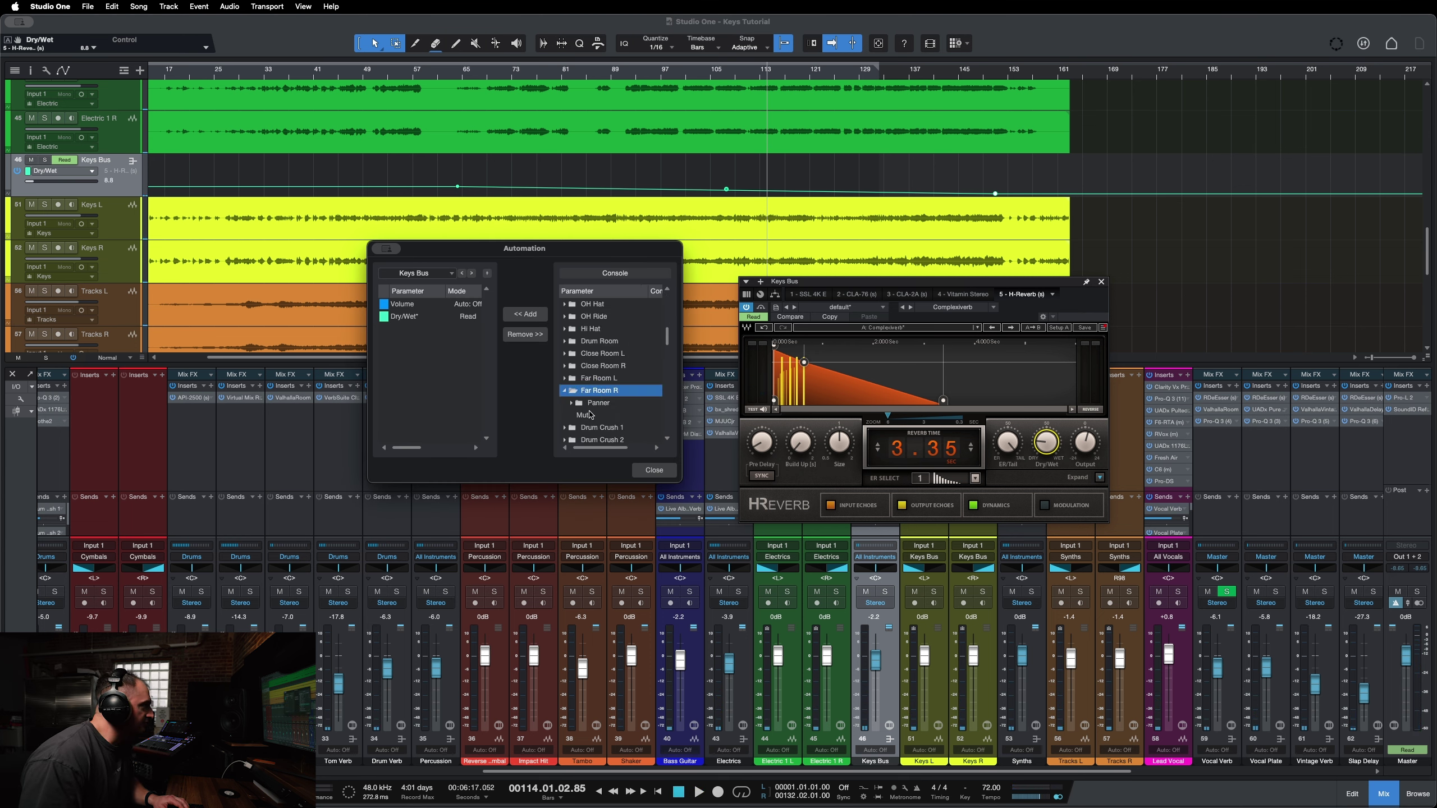
pyautogui.click(565, 390)
pyautogui.click(448, 318)
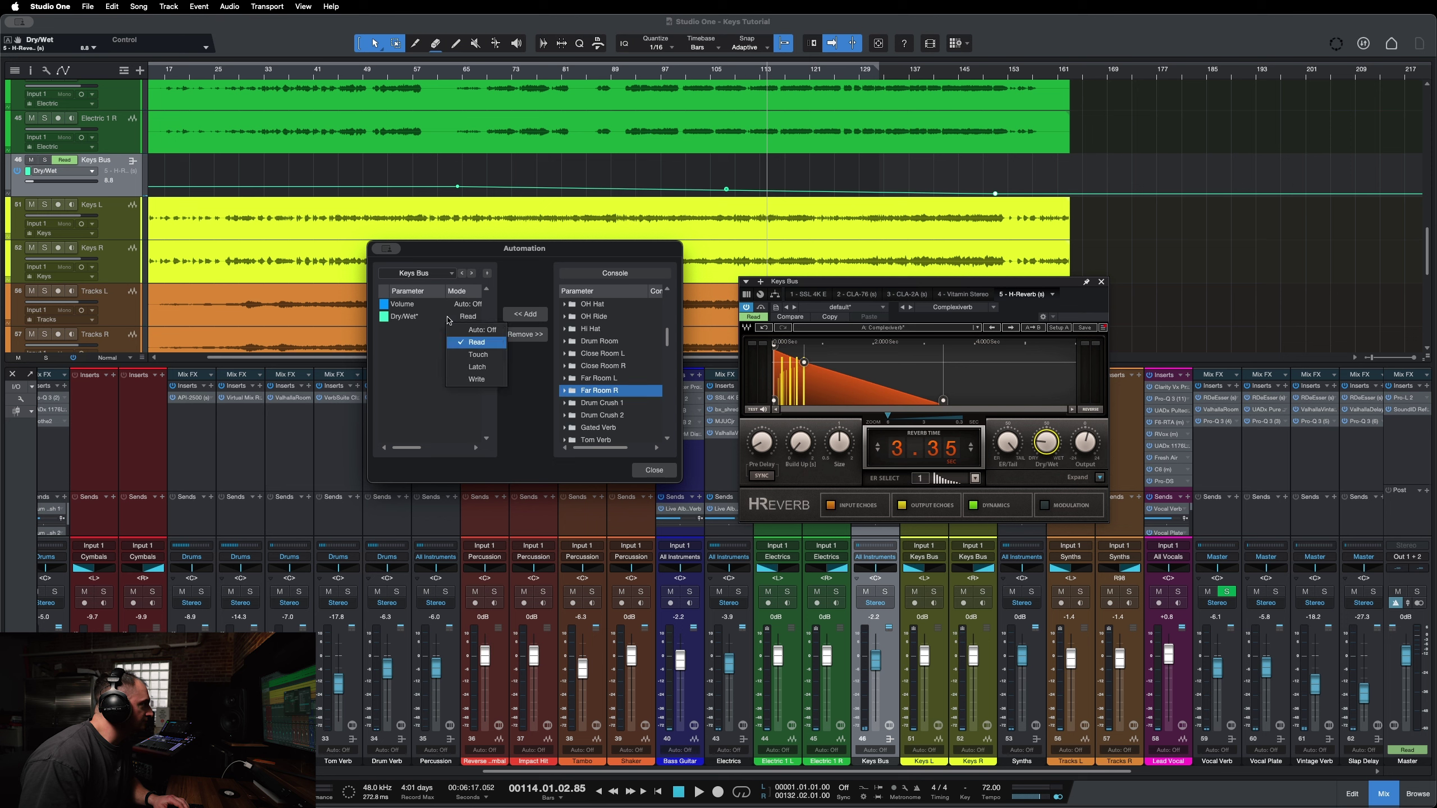
pyautogui.click(535, 407)
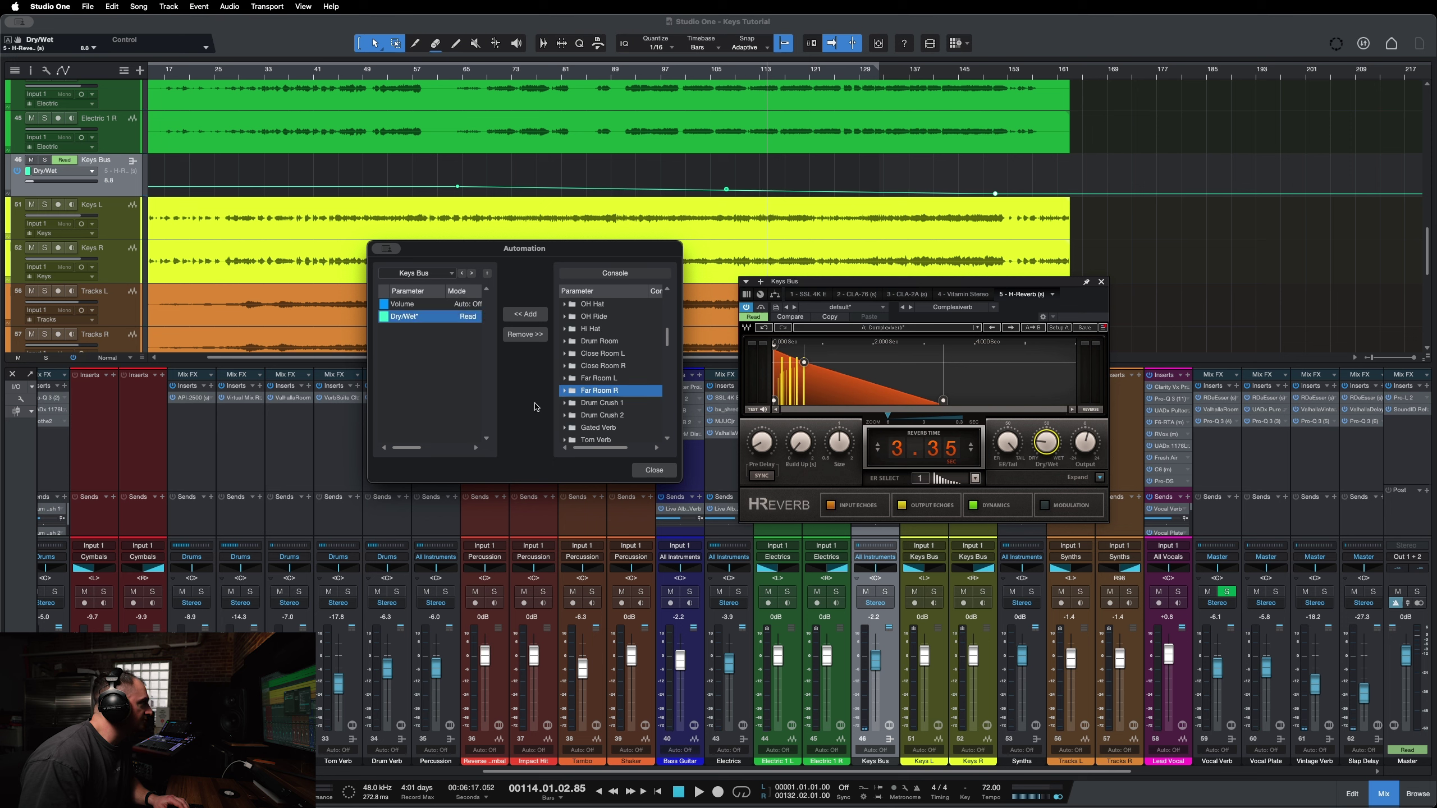
pyautogui.click(464, 315)
pyautogui.click(407, 304)
# Step: Look through H-Reverb's automatable parameters under the Keys Bus inserts and close the Automation dialog
pyautogui.scroll(-4, 635, 410)
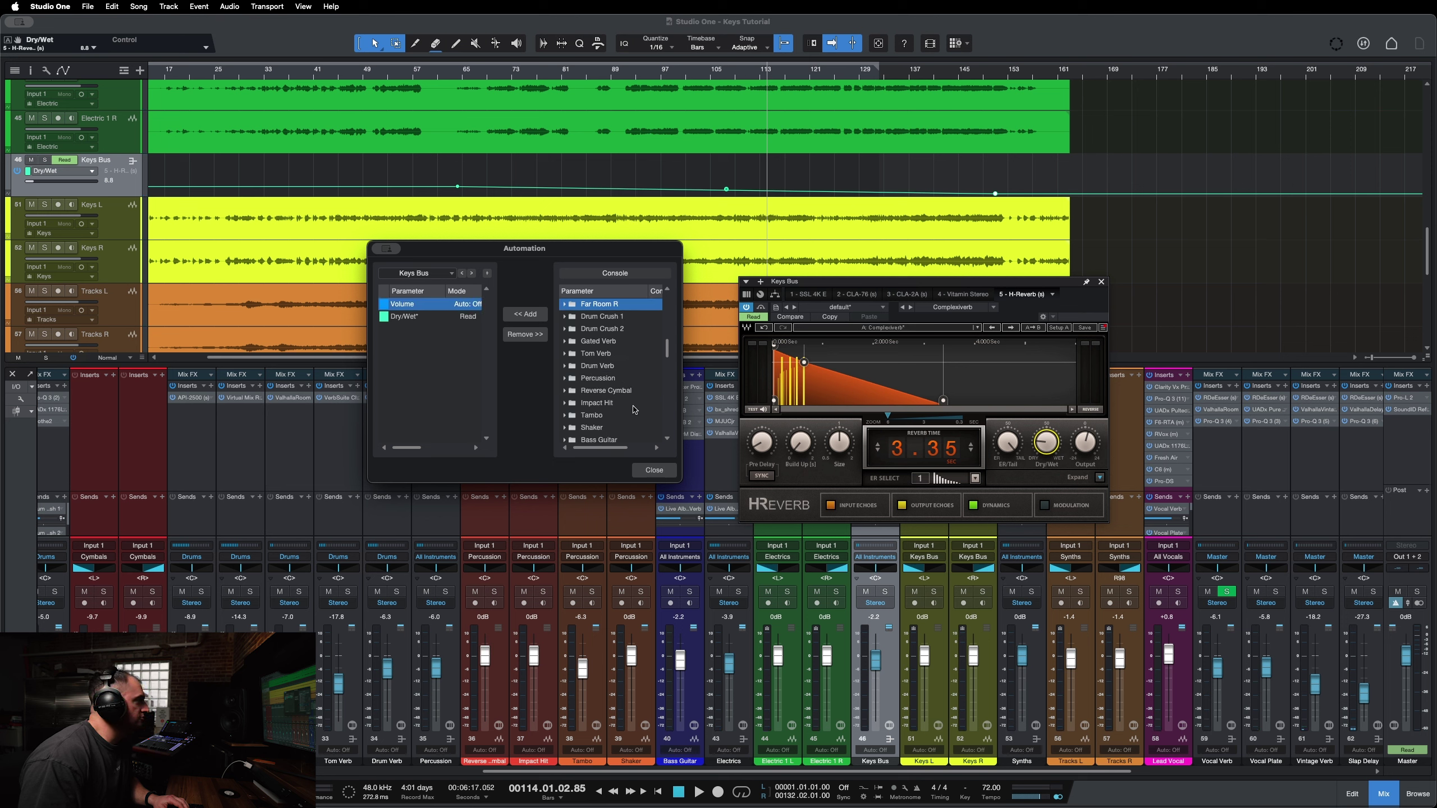
pyautogui.scroll(-5, 635, 410)
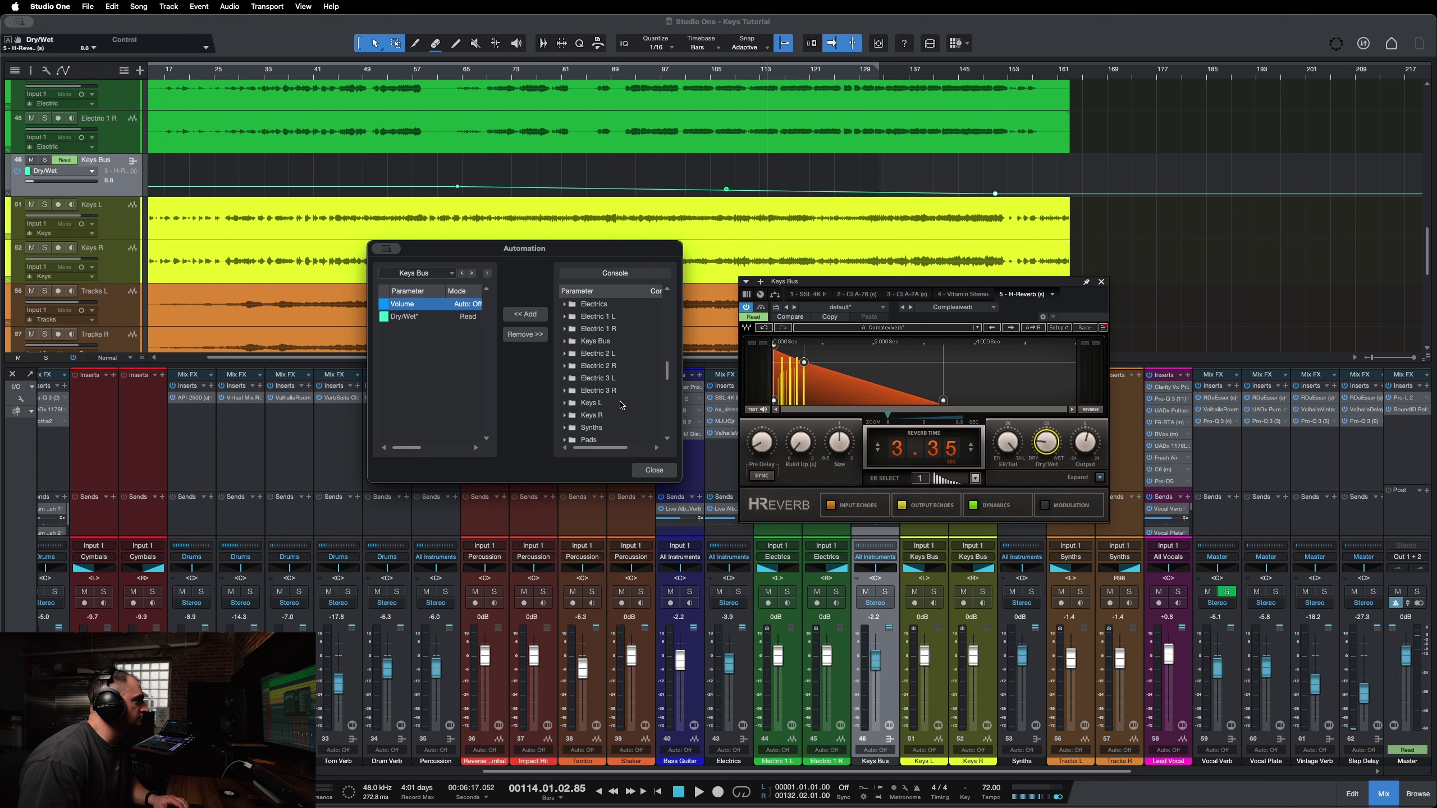
pyautogui.click(565, 329)
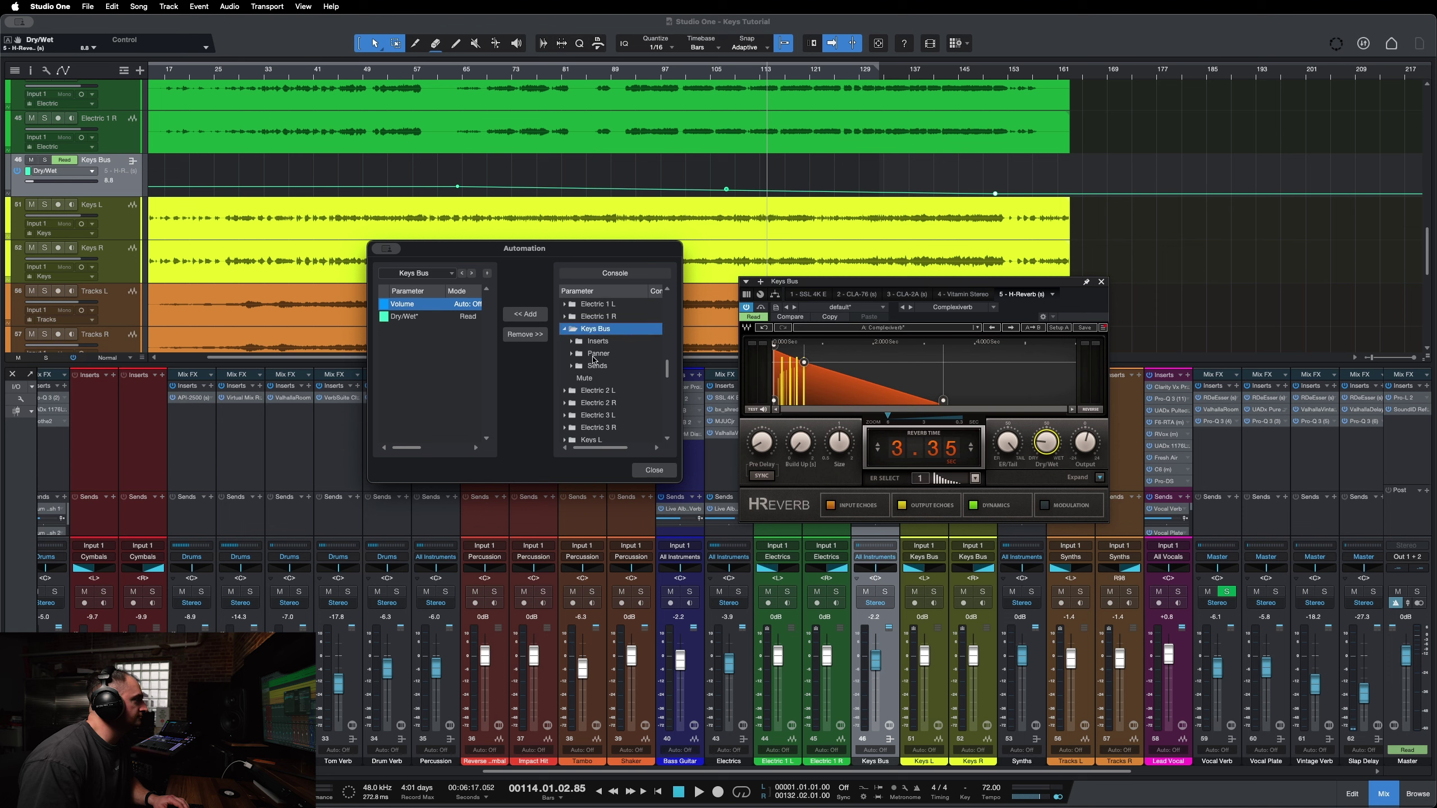
pyautogui.click(571, 341)
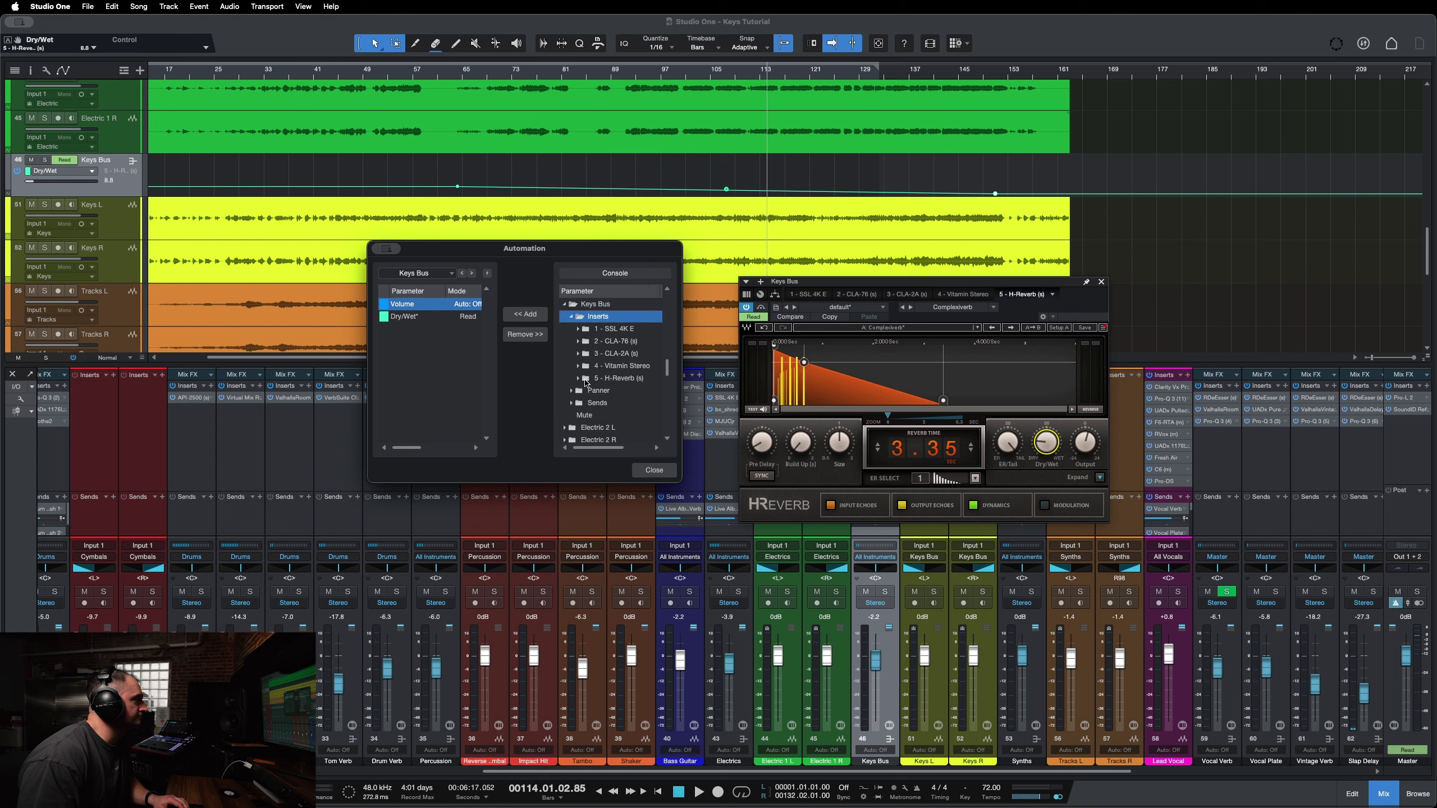
pyautogui.click(578, 379)
pyautogui.scroll(-6, 651, 394)
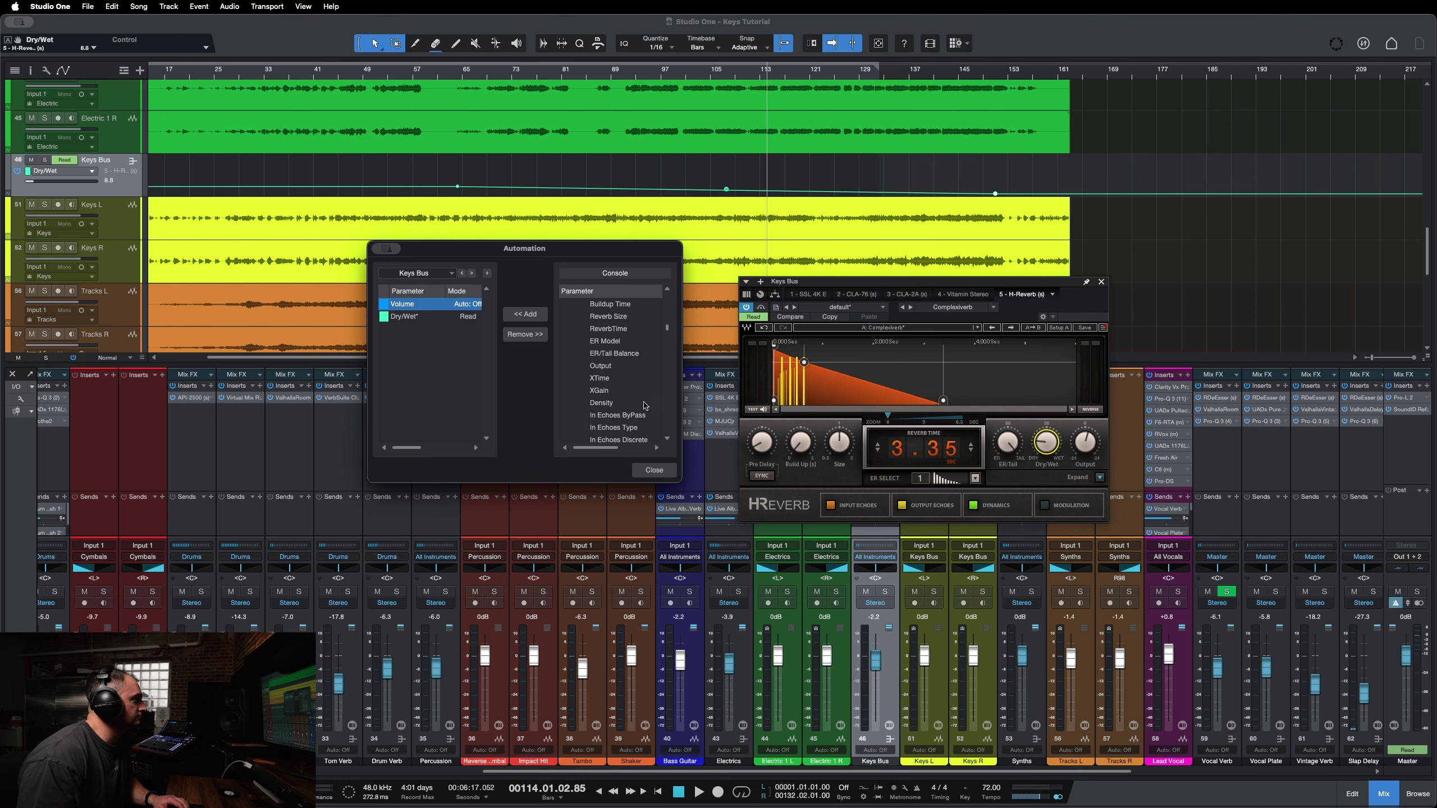
pyautogui.scroll(-5, 645, 406)
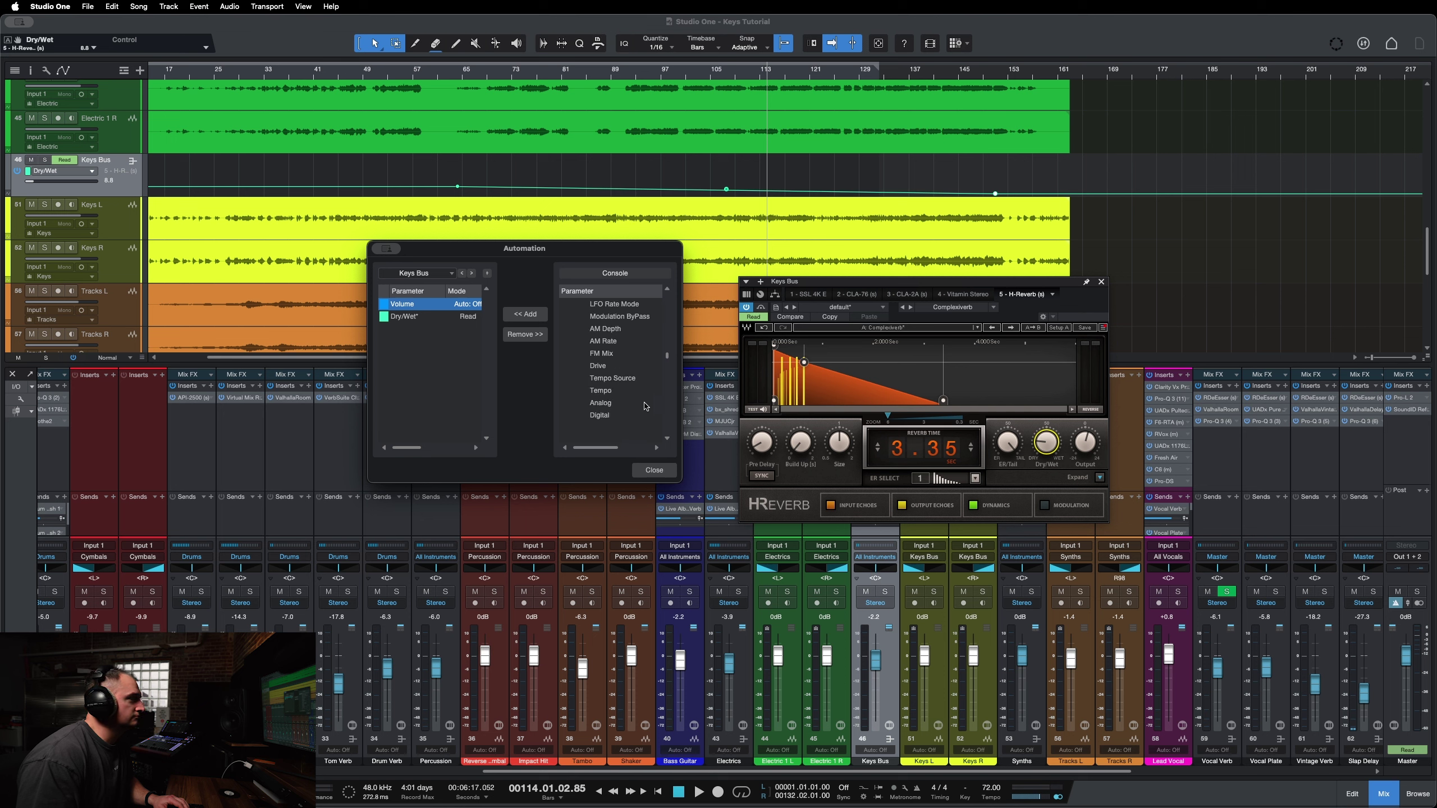
pyautogui.scroll(5, 643, 413)
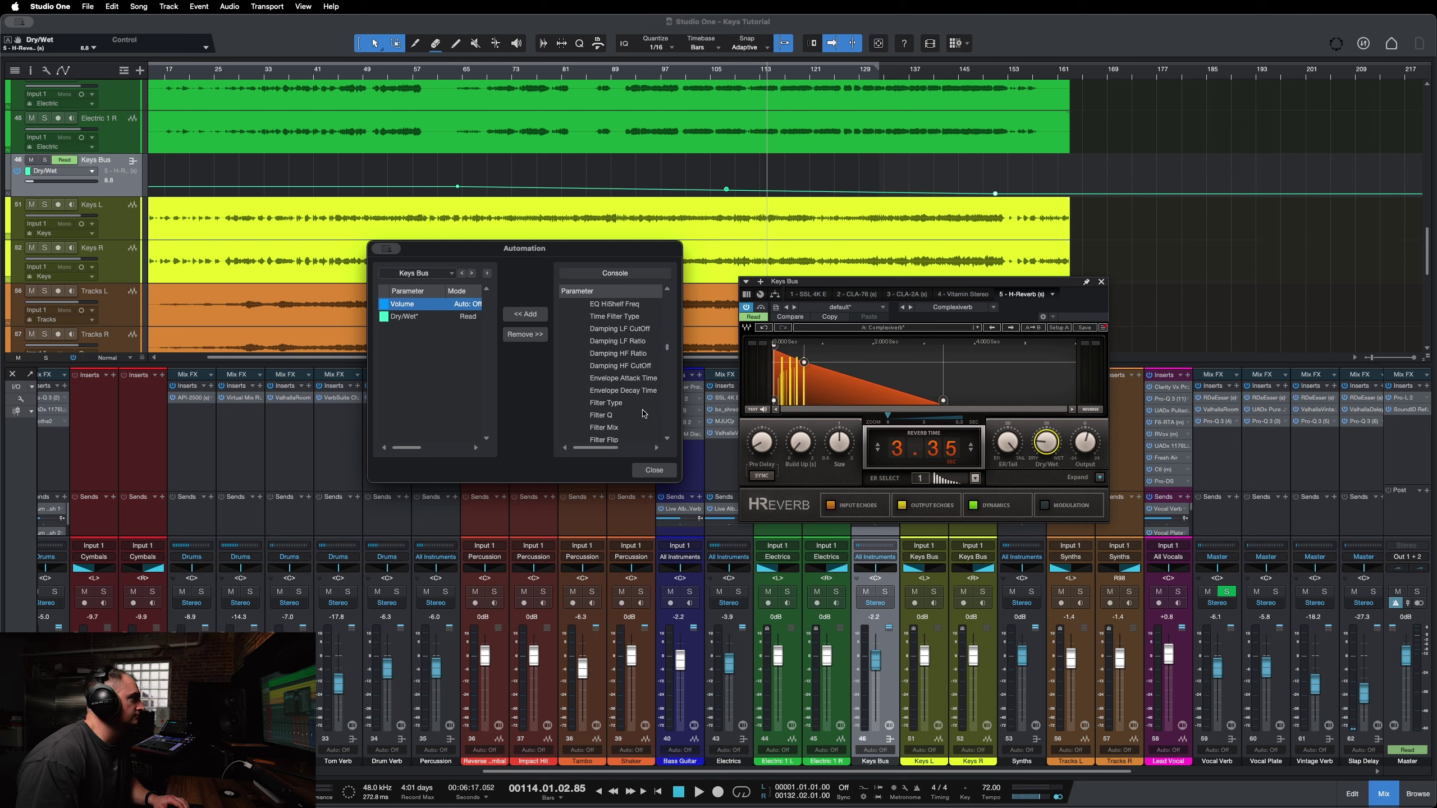
pyautogui.scroll(5, 643, 413)
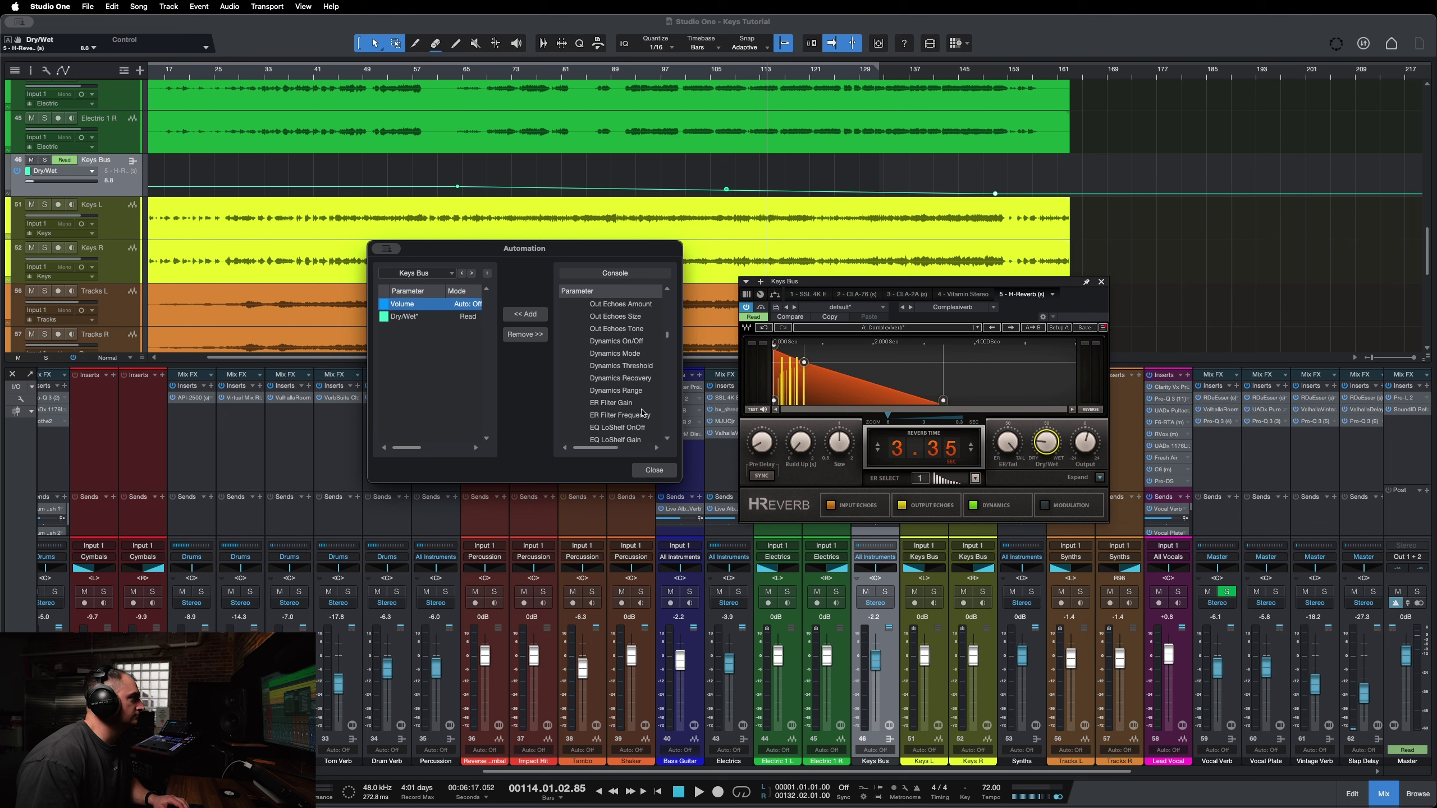
pyautogui.scroll(3, 642, 414)
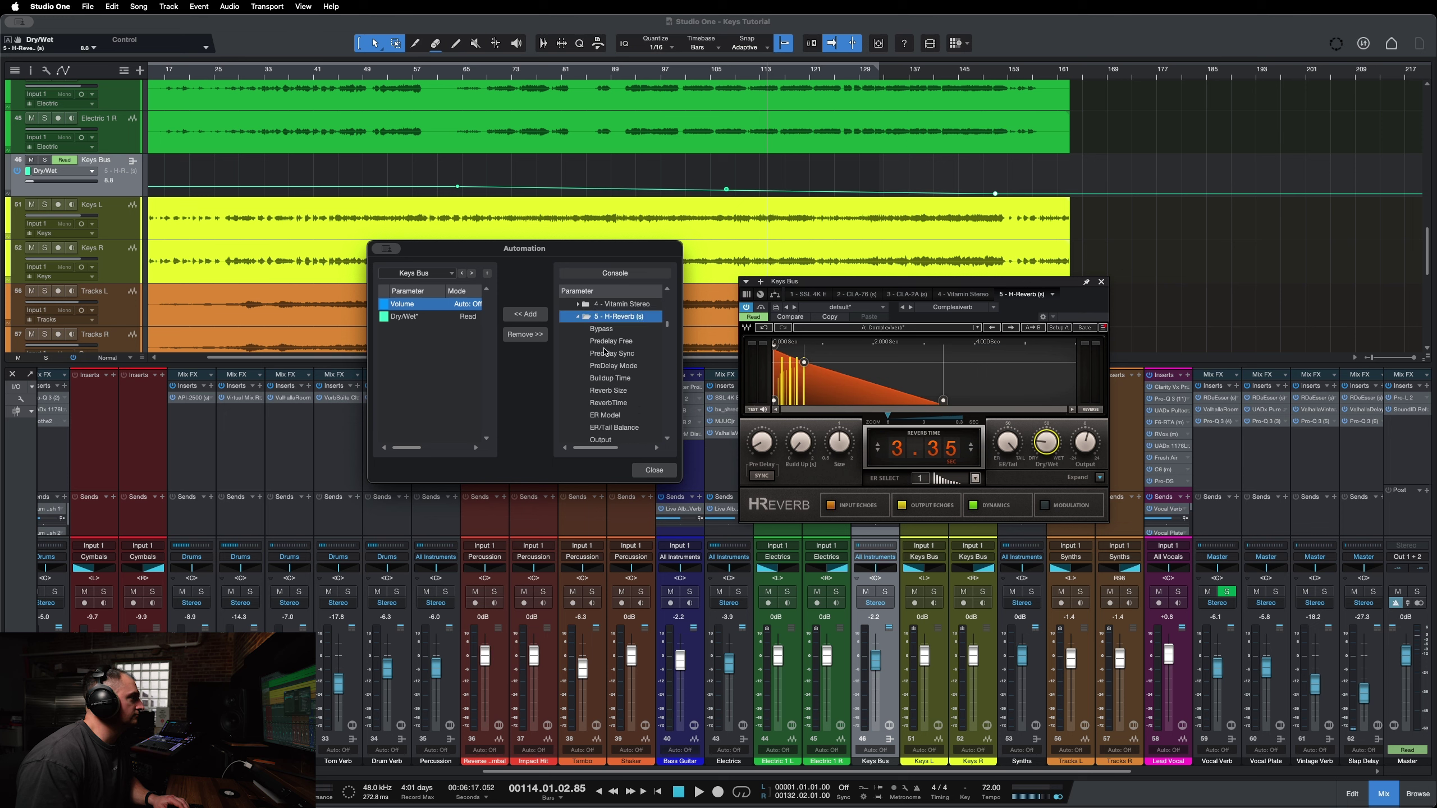
pyautogui.click(655, 470)
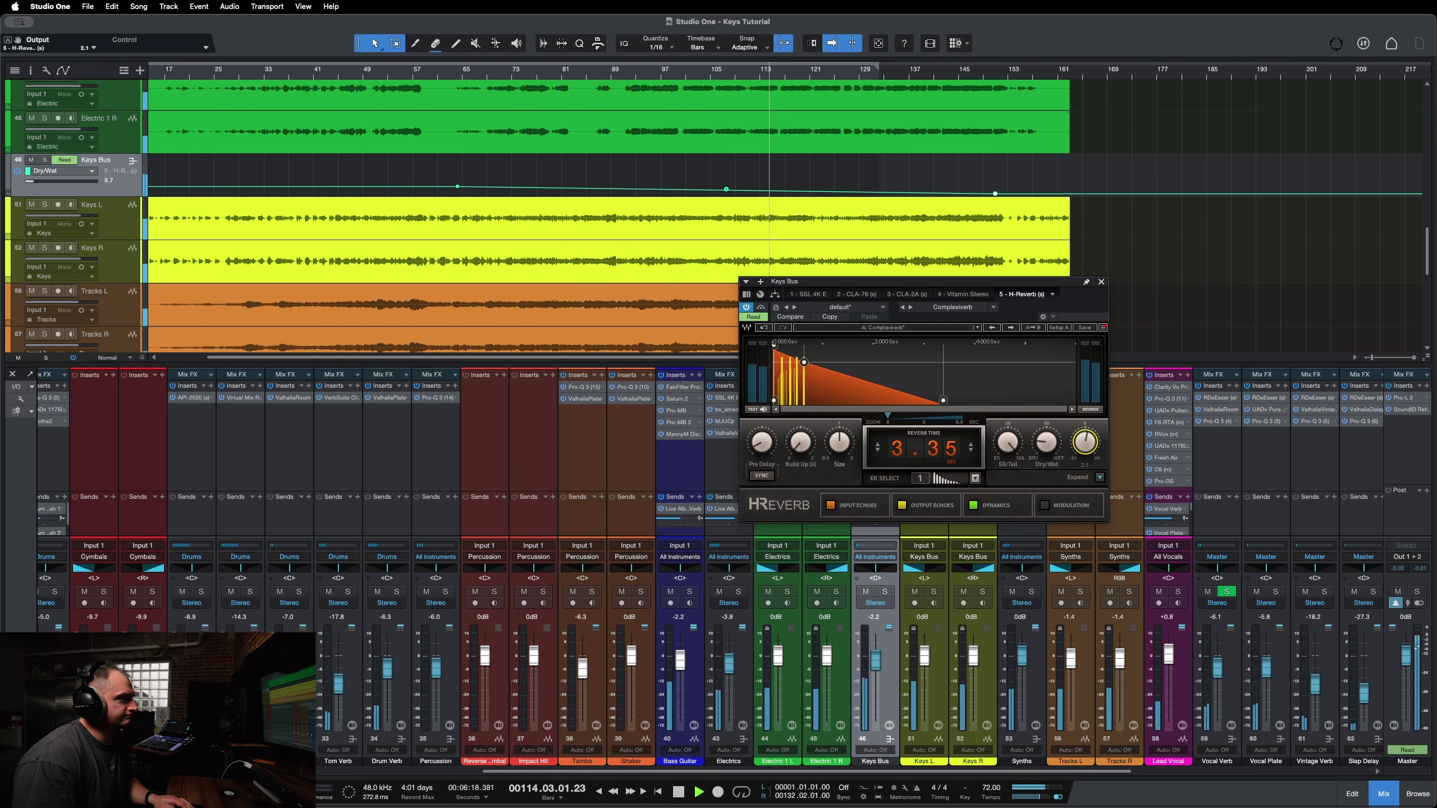
# Step: Adjust H-Reverb's Output during playback and move the playback position to bar 143
pyautogui.scroll(-3, 1084, 445)
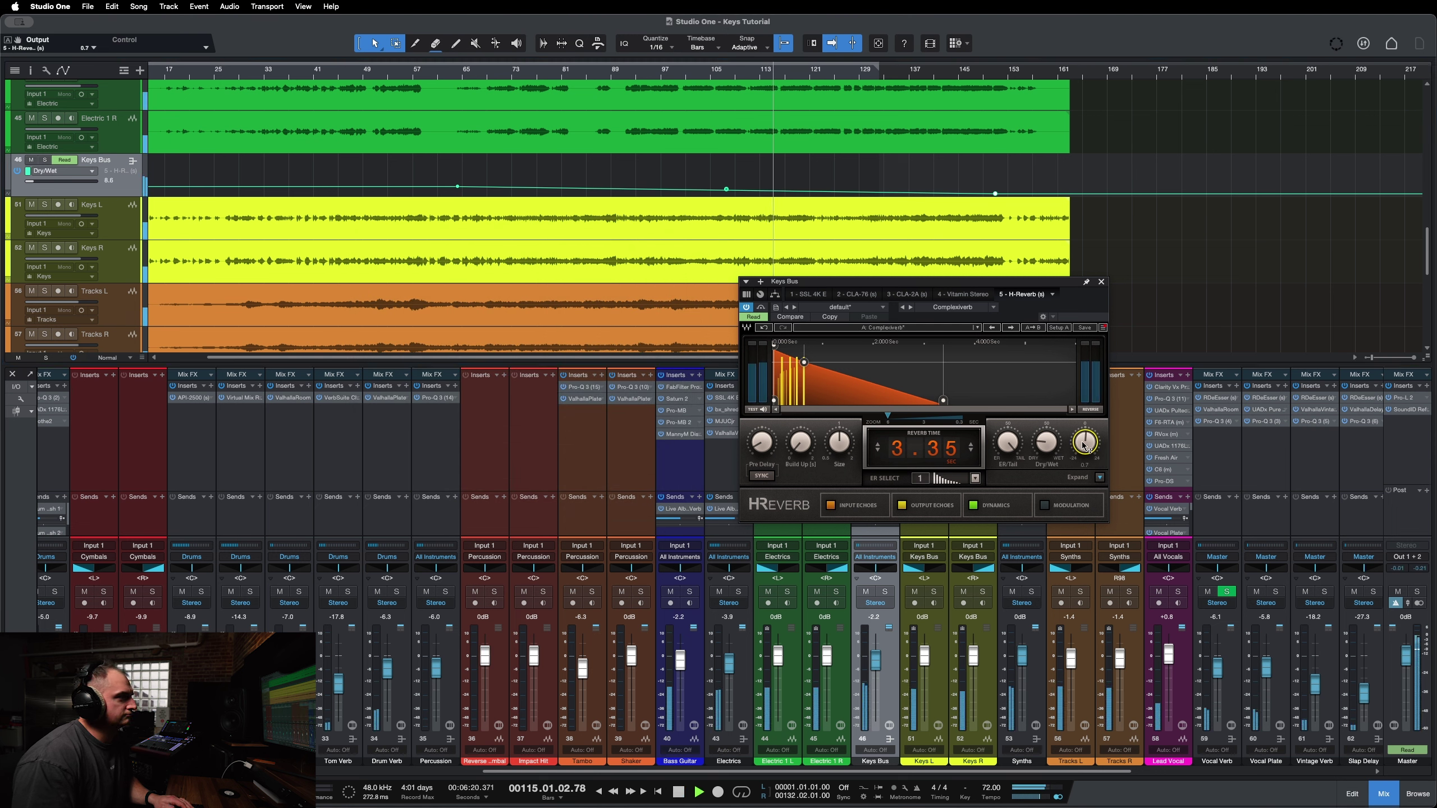
pyautogui.click(945, 70)
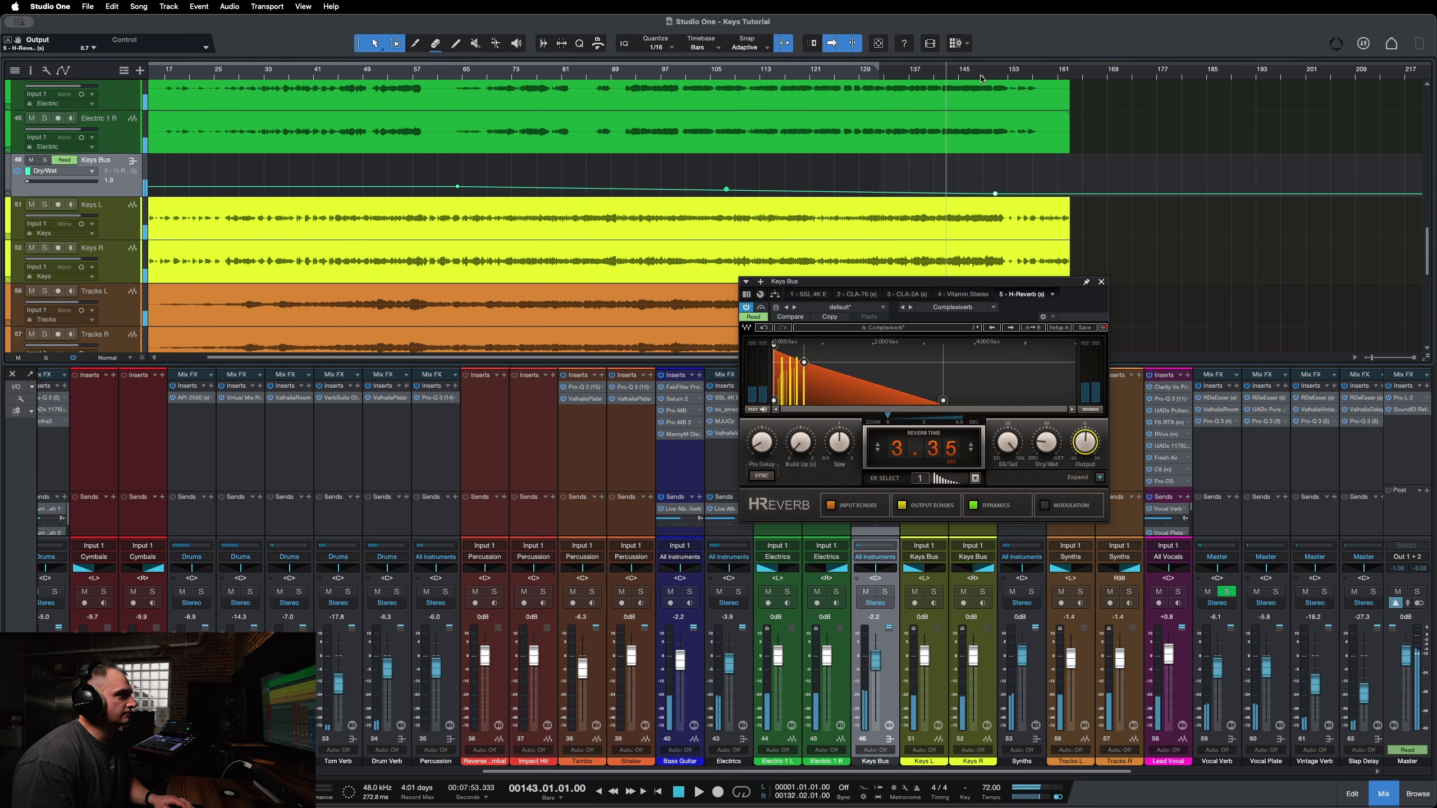
pyautogui.rightClick(1049, 444)
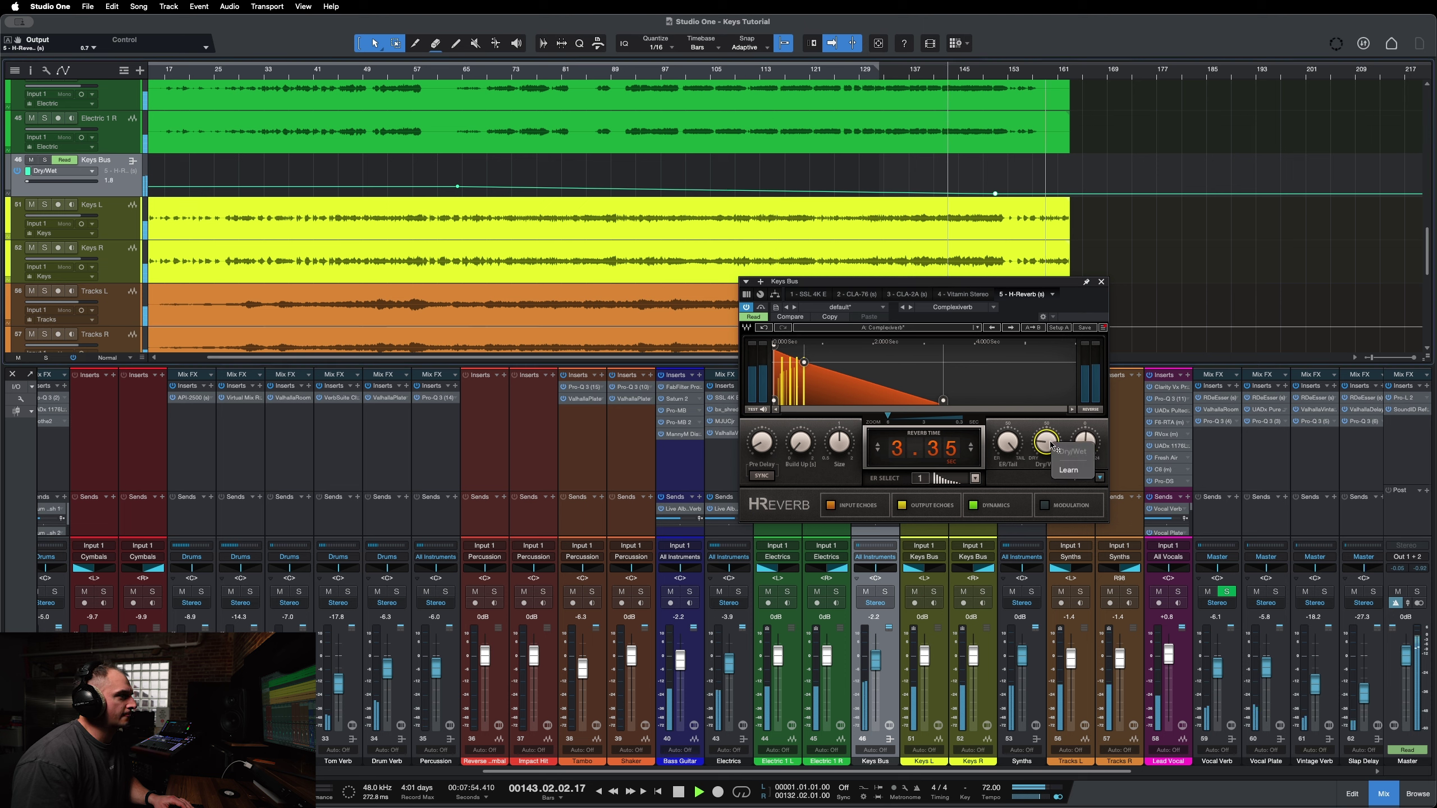
pyautogui.click(1072, 471)
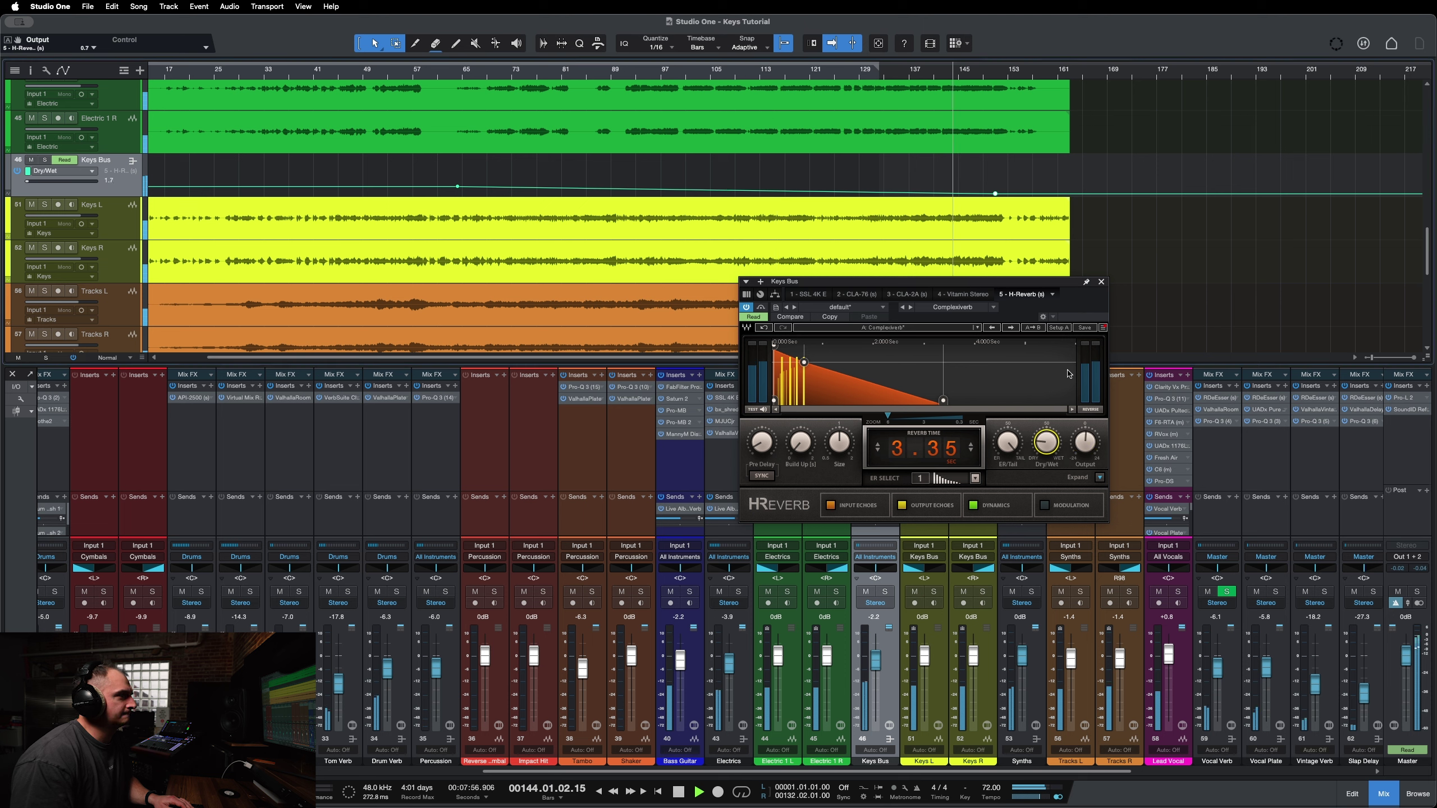
pyautogui.rightClick(1045, 445)
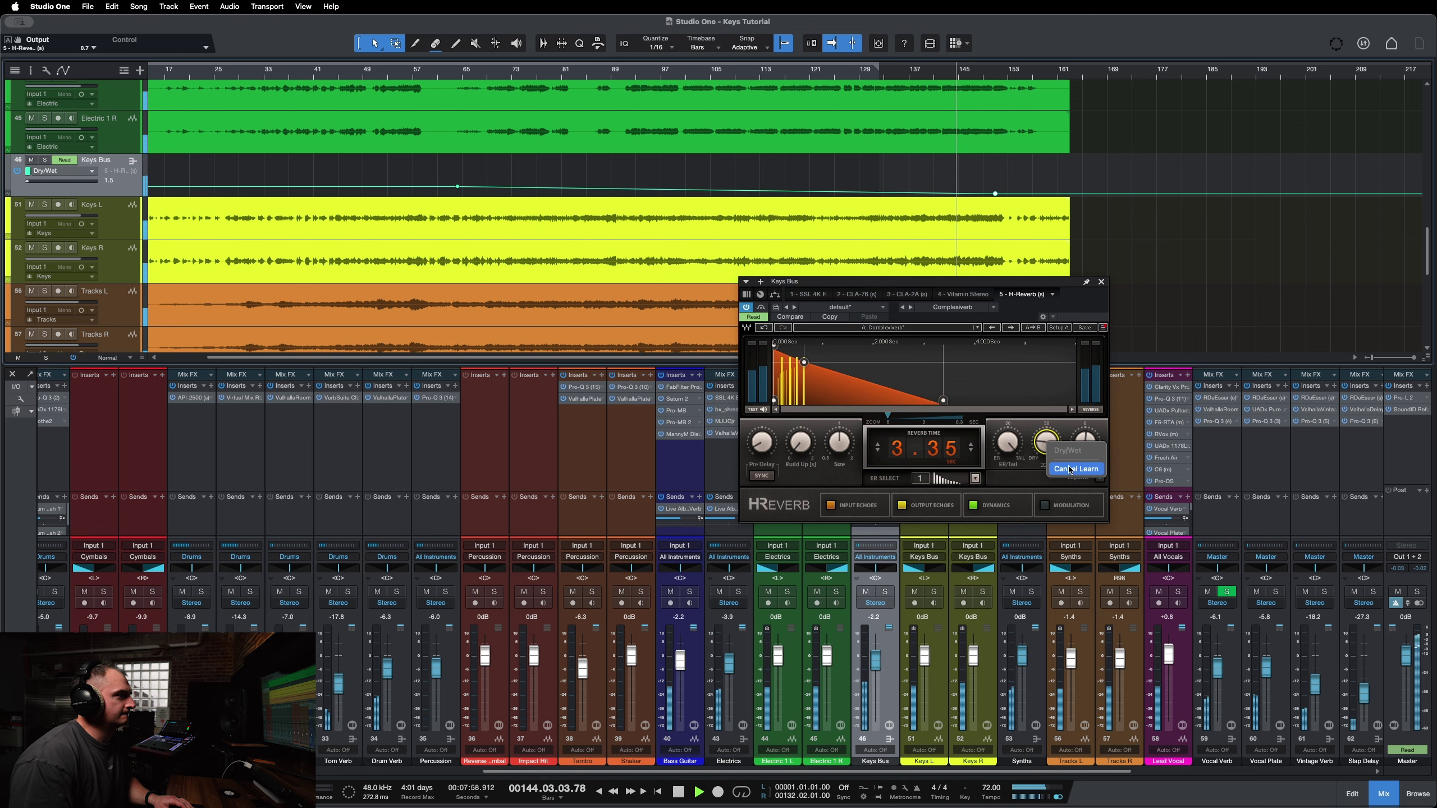
pyautogui.press('Escape')
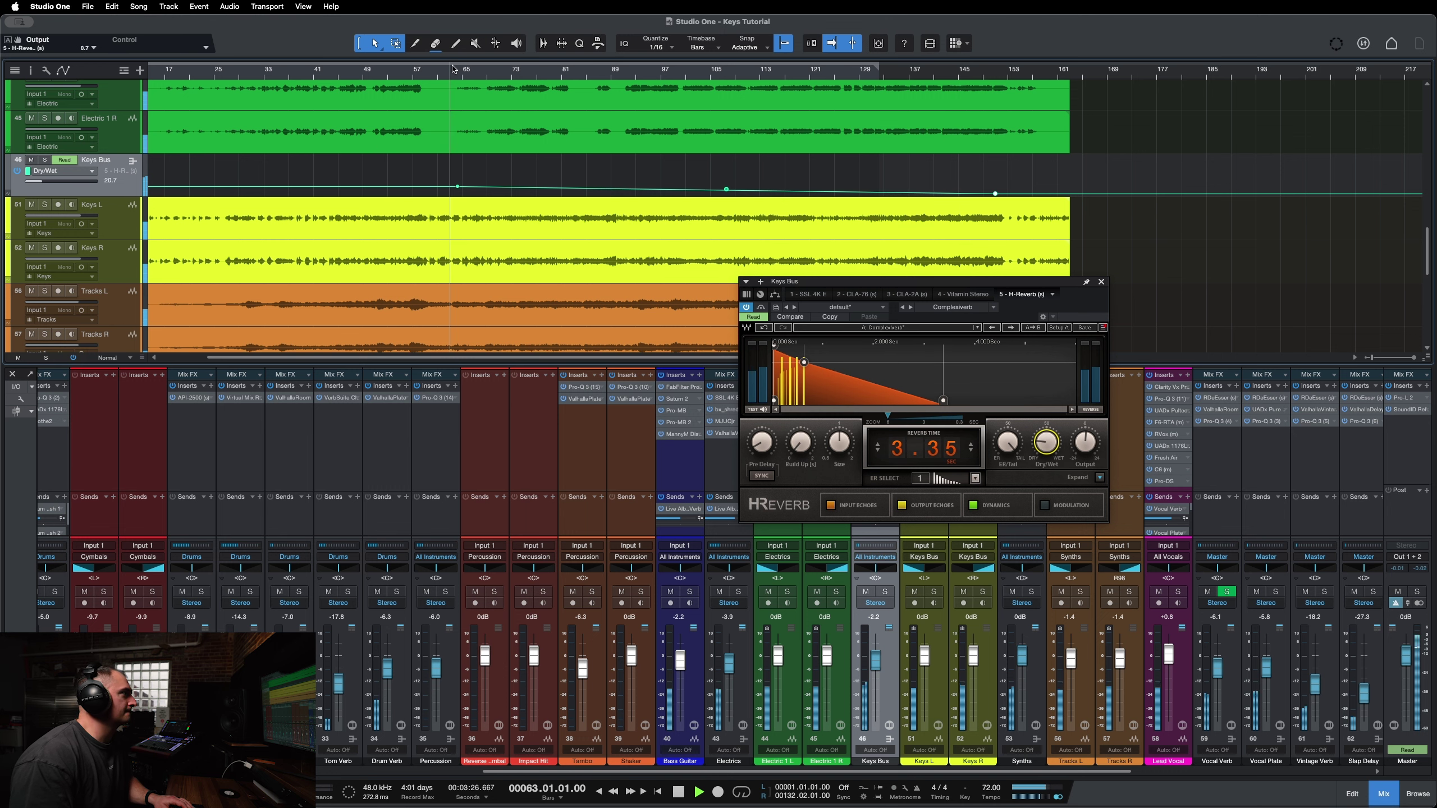
# Step: Play the mix from bar 63 and lower the midpoint of the Dry/Wet automation at about bar 107
pyautogui.moveTo(453, 69); pyautogui.dragTo(444, 221)
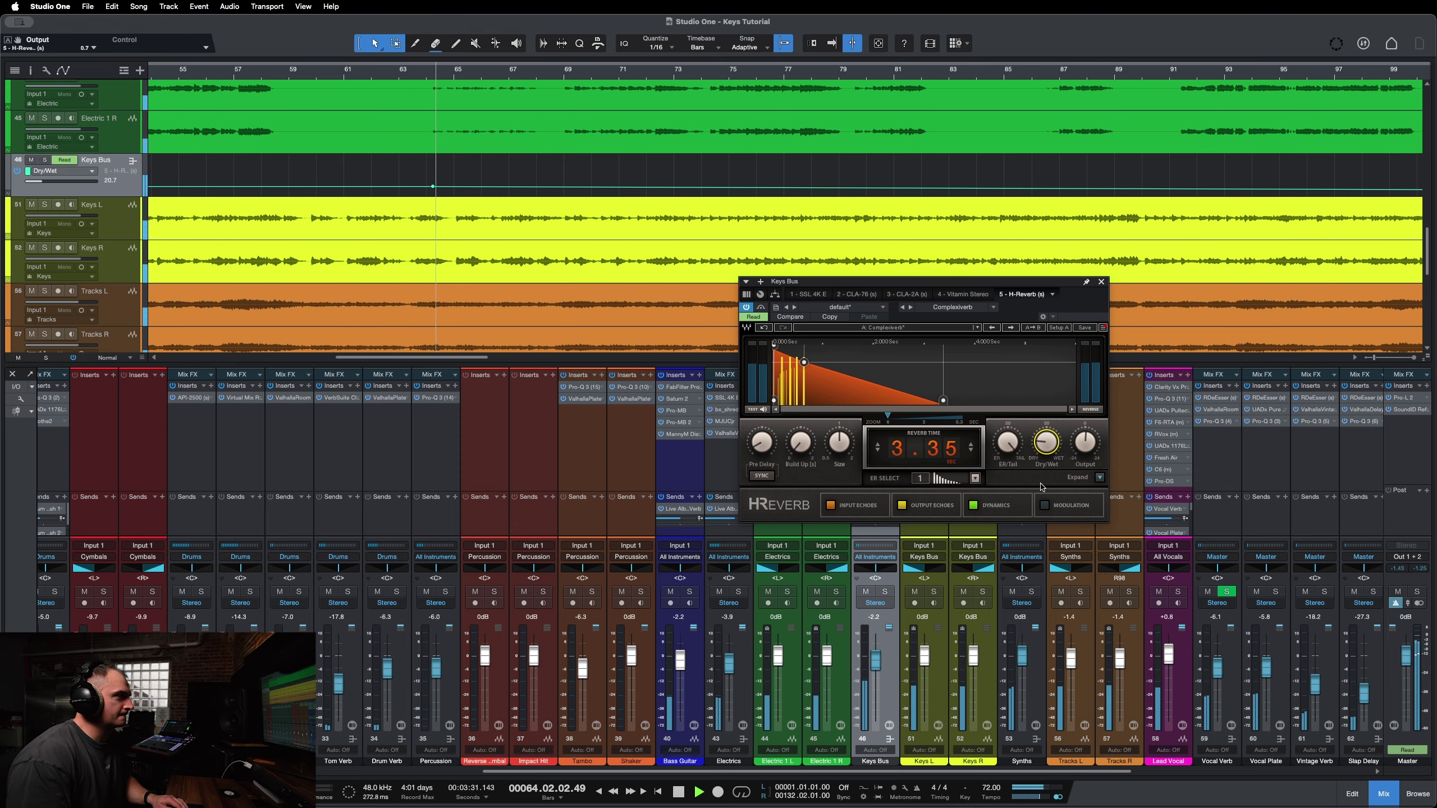
pyautogui.hotkey('shift', 'z')
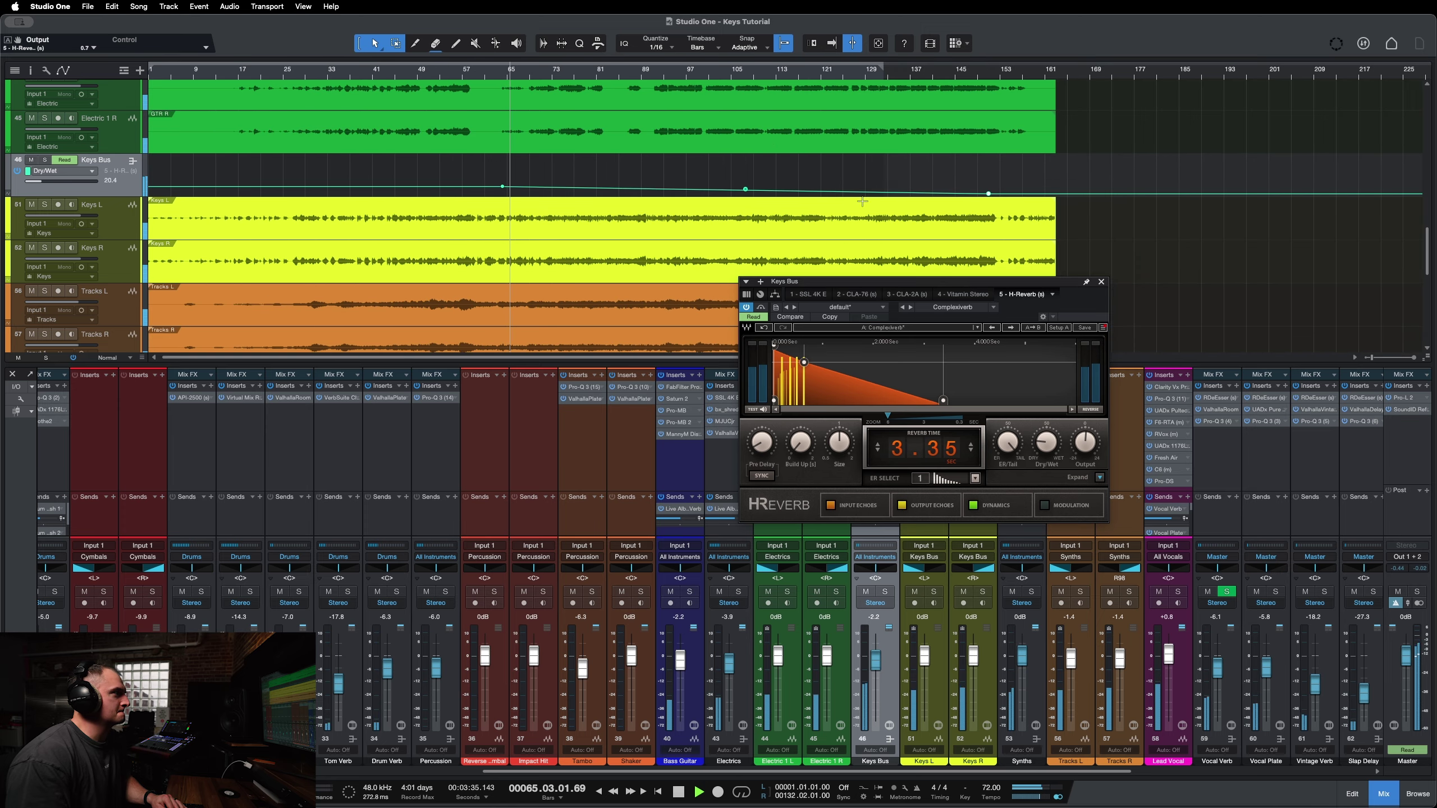
pyautogui.moveTo(747, 191); pyautogui.dragTo(746, 195)
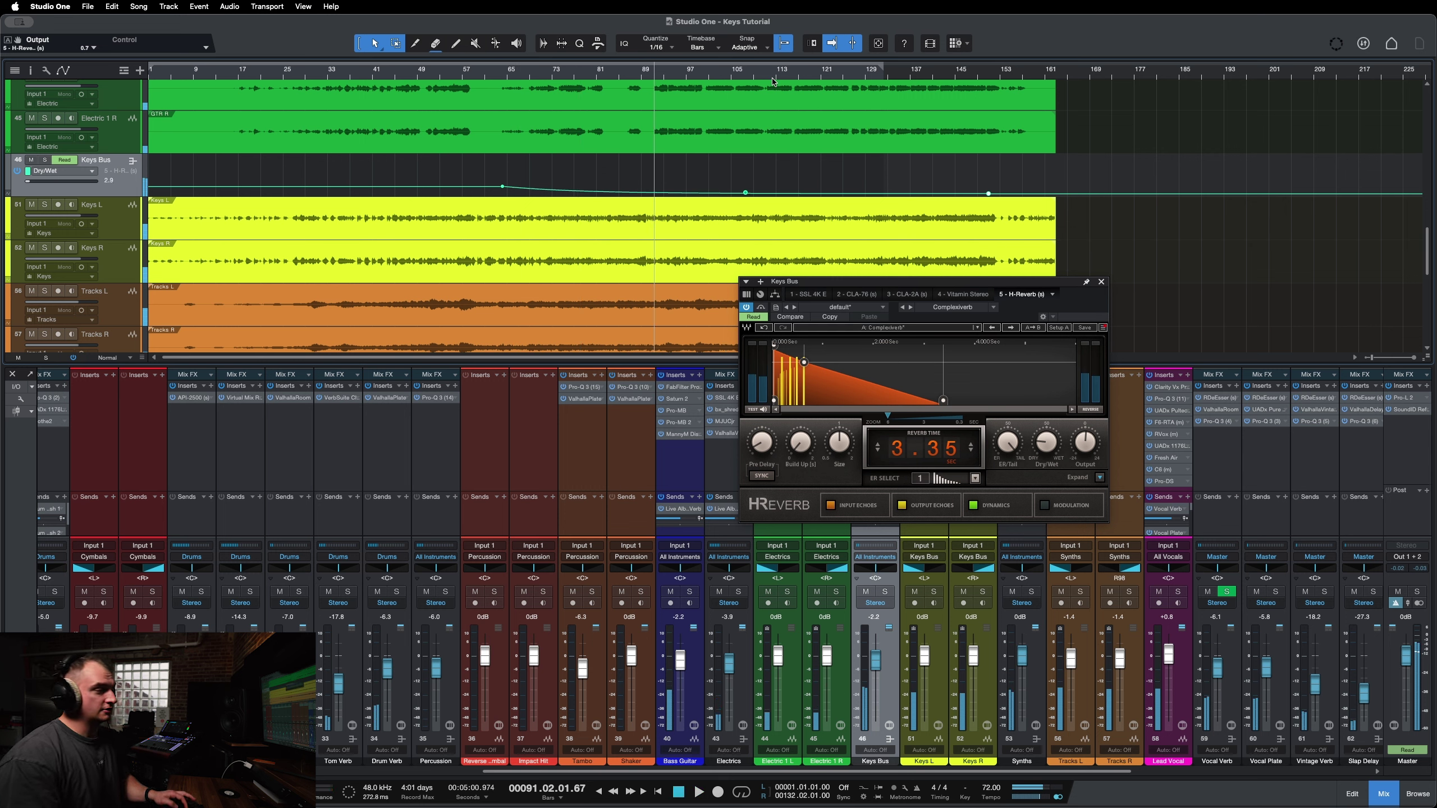
# Step: Save the song and close the Keys Bus H-Reverb plugin window
pyautogui.hotkey('ctrl', 's')
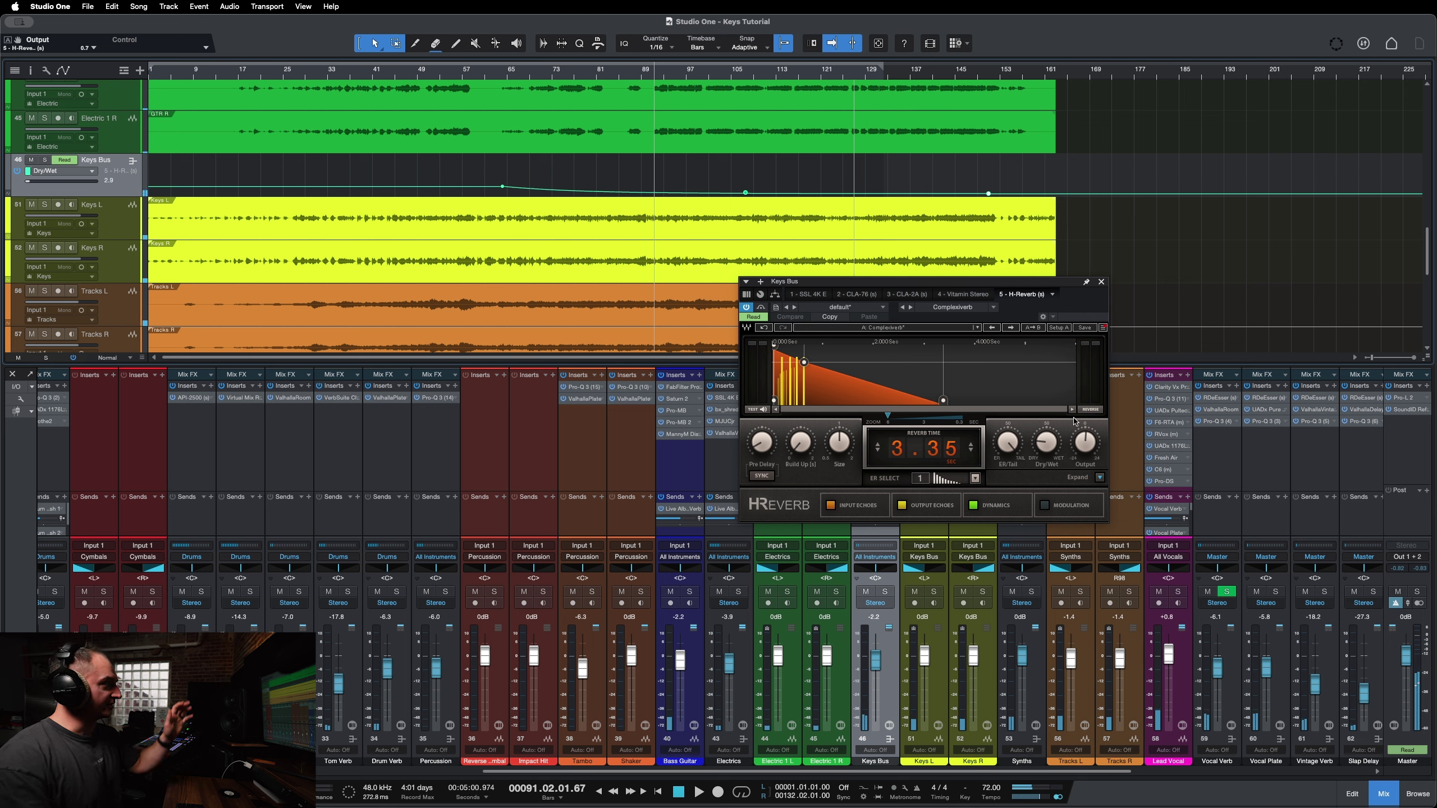
pyautogui.click(1039, 429)
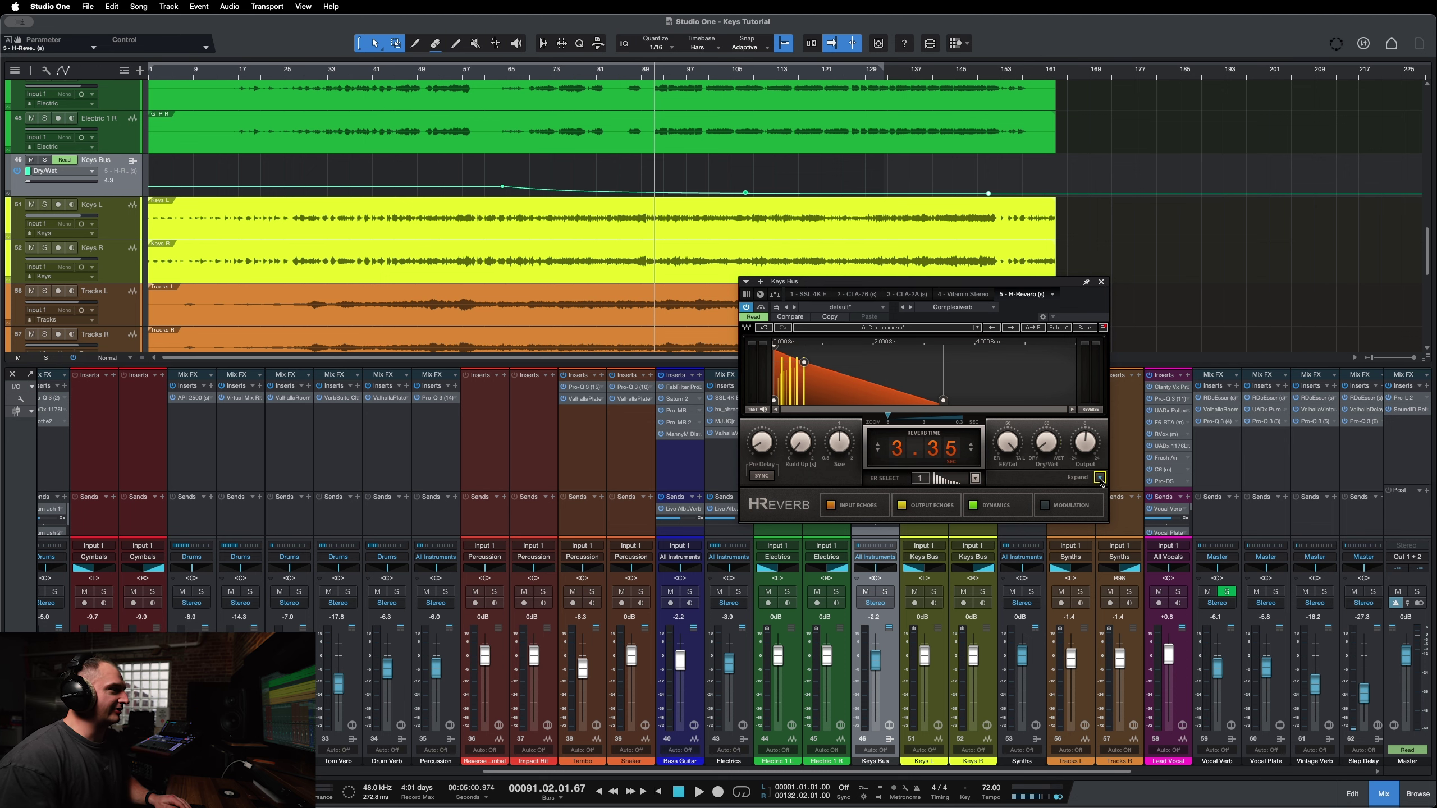
pyautogui.click(1101, 281)
pyautogui.scroll(2, 858, 302)
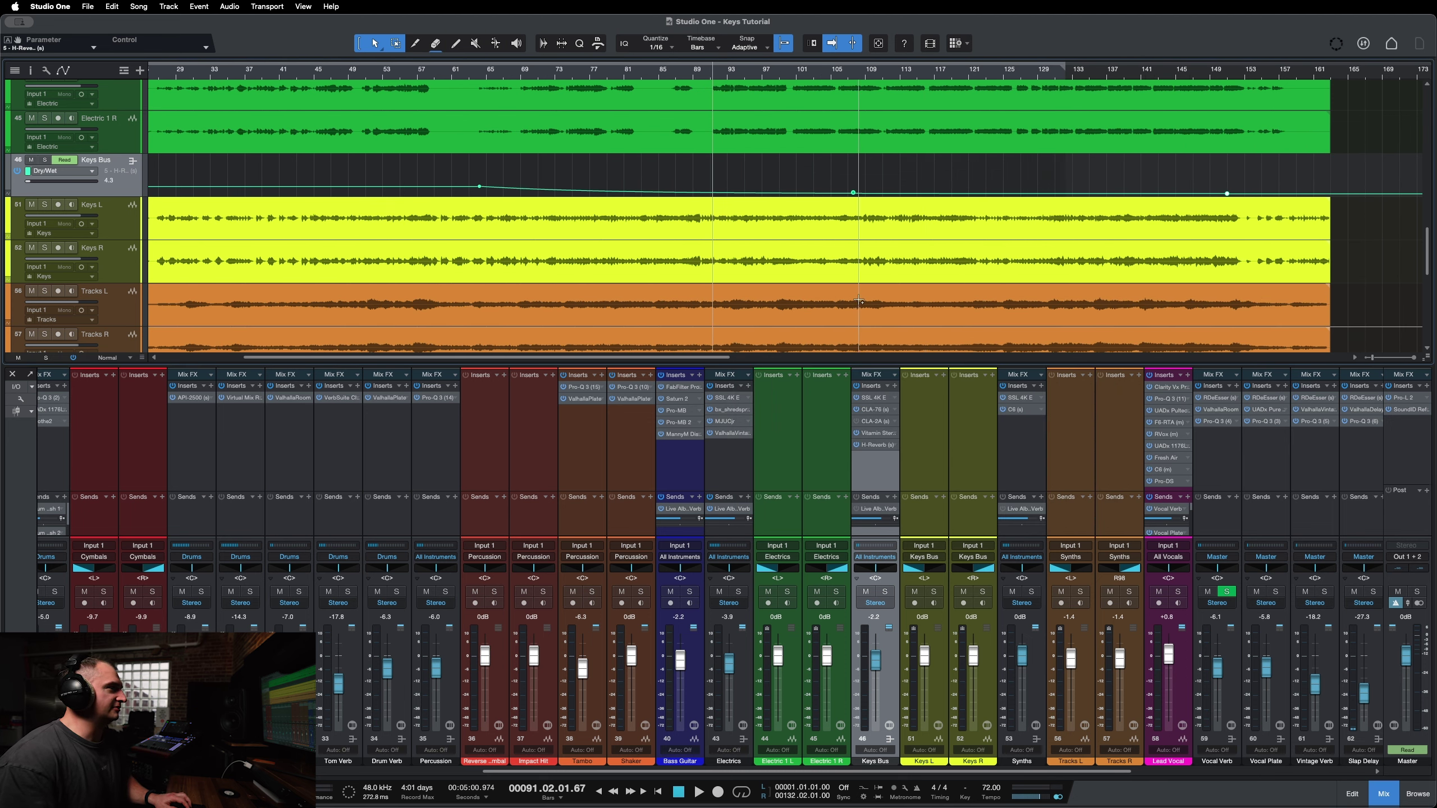